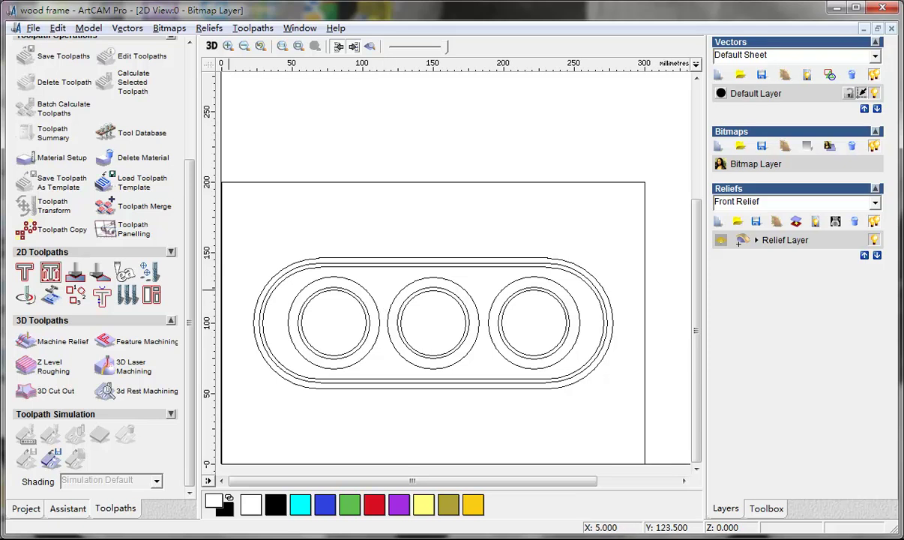
Switch to the Wood frame 3 PDF drawing and examine the whole page with its dimensioned views and the rendered frame.
key("super+d")
key("super+d")
key("alt+Tab")
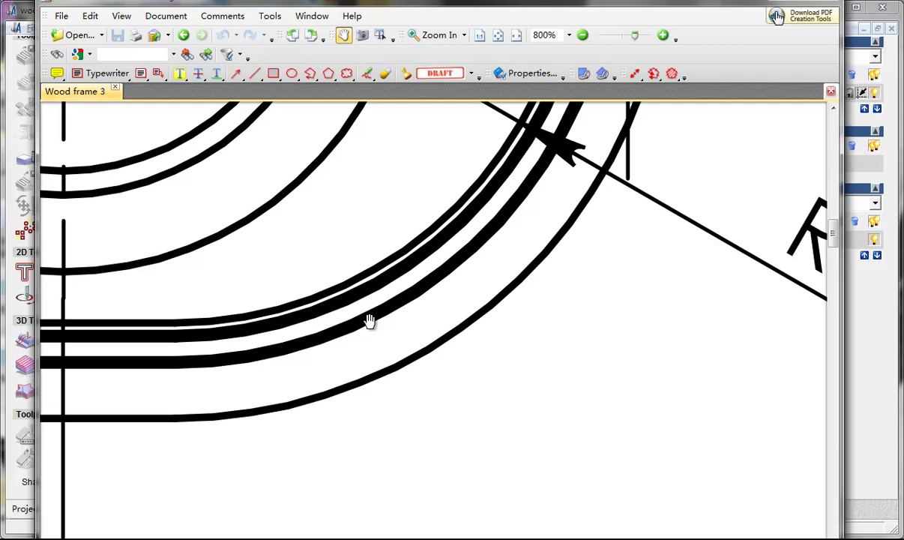
left_click(496, 36)
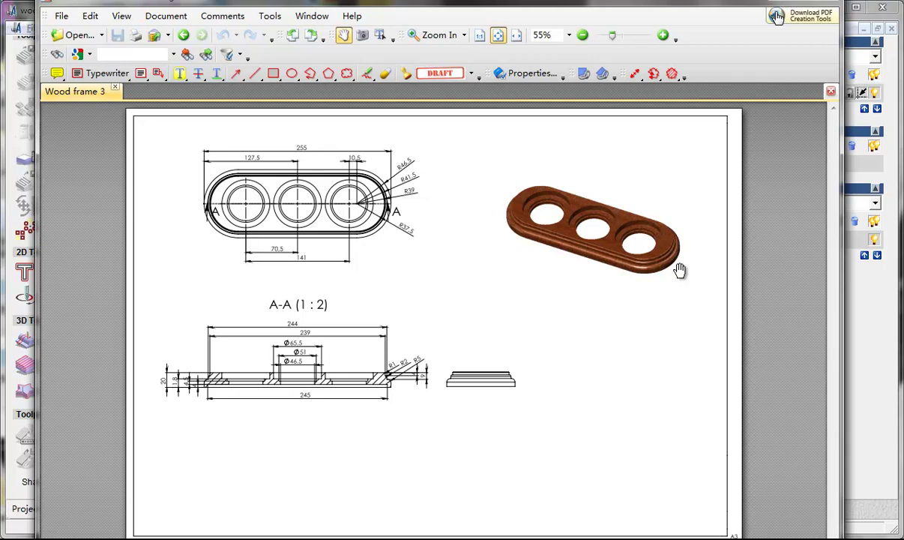
left_click(302, 208)
left_click(665, 223)
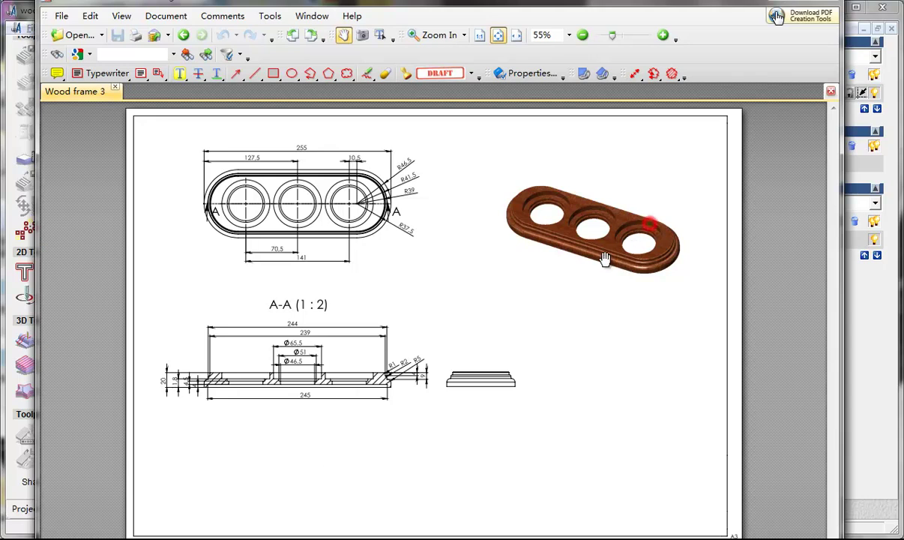
left_click(390, 34)
left_click_drag(484, 153, 718, 325)
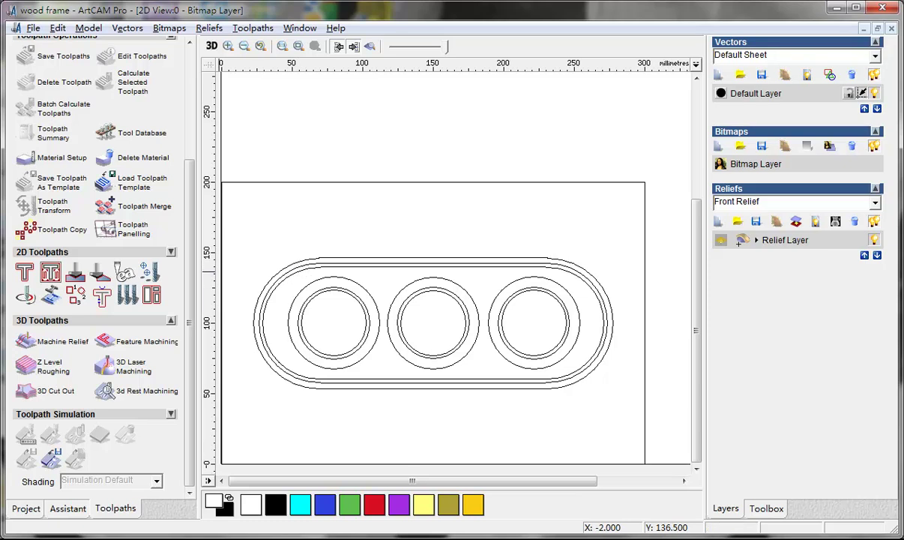
Bring up the woodwork bits photo to examine the available router bits, and close it again.
mouse_move(0, 318)
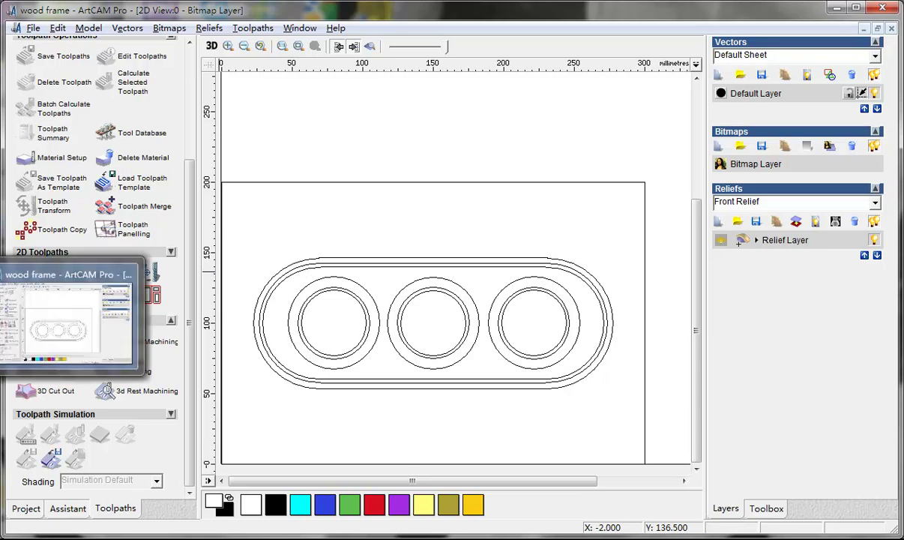
mouse_move(0, 277)
left_click(38, 271)
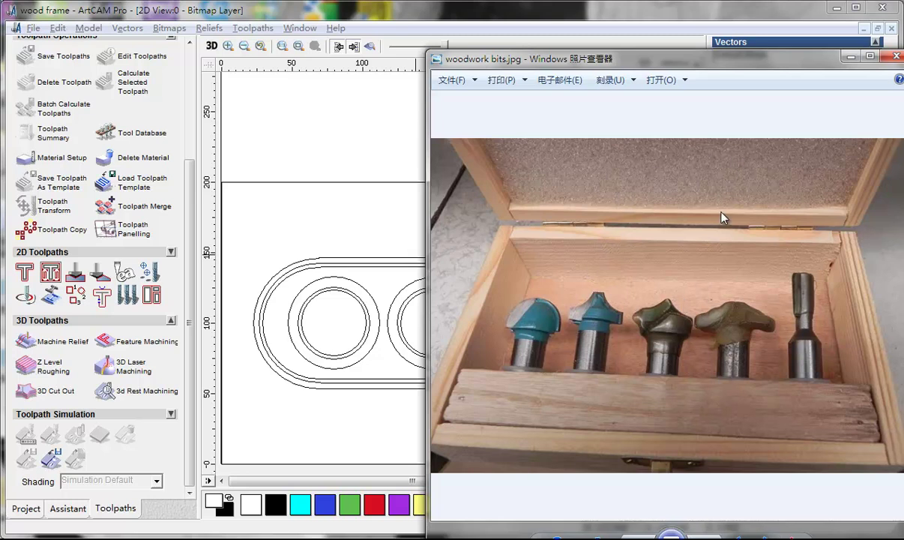
left_click(897, 58)
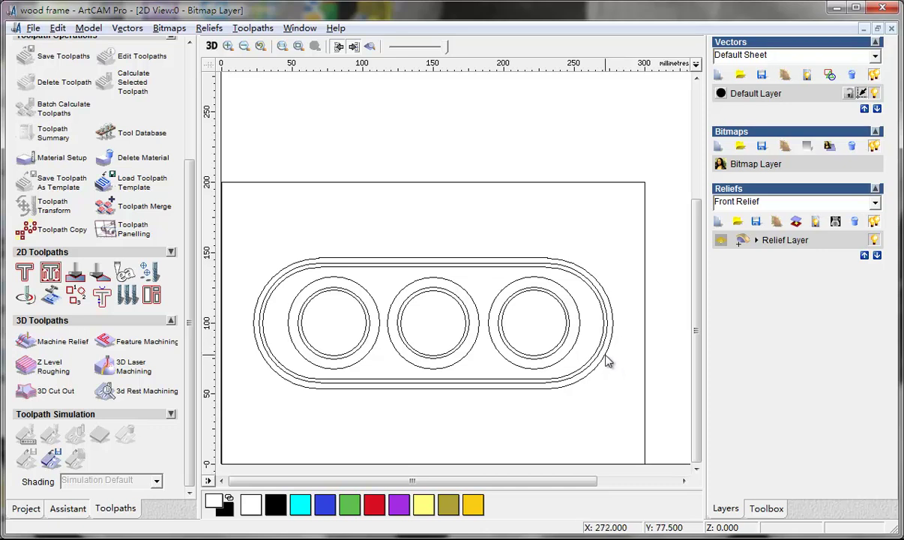
Group all the rounded frame outlines and circles inside the 300 by 200 mm rectangle.
right_click(662, 294)
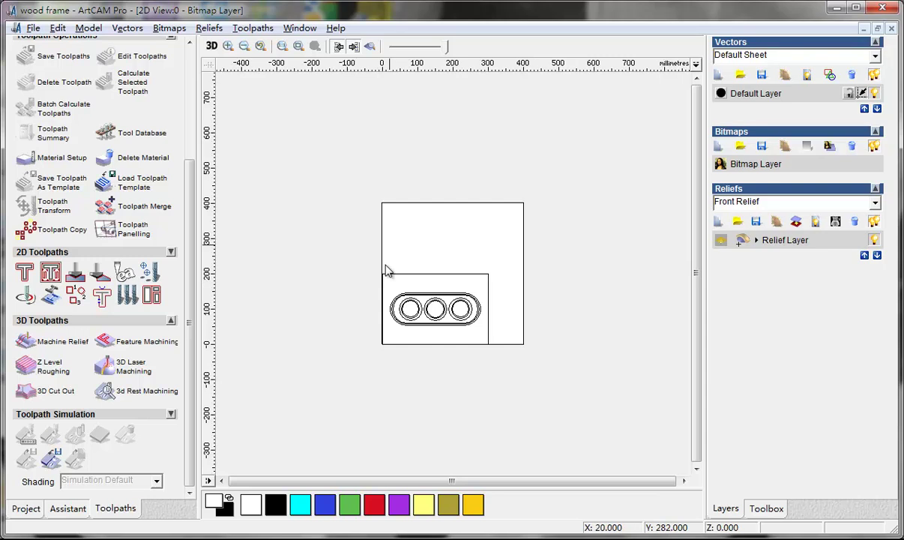
left_click(502, 280)
left_click(422, 326)
right_click(423, 331)
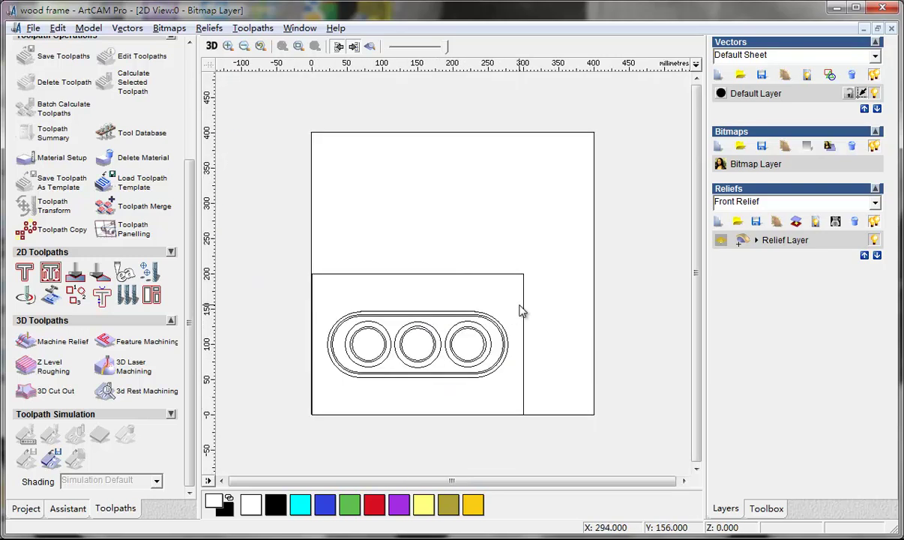
left_click(522, 274)
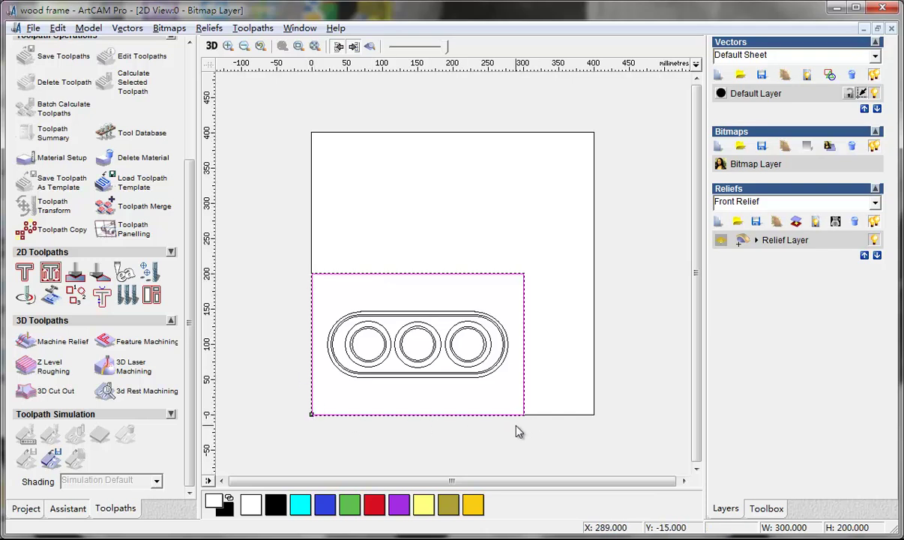
left_click_drag(545, 306, 282, 404)
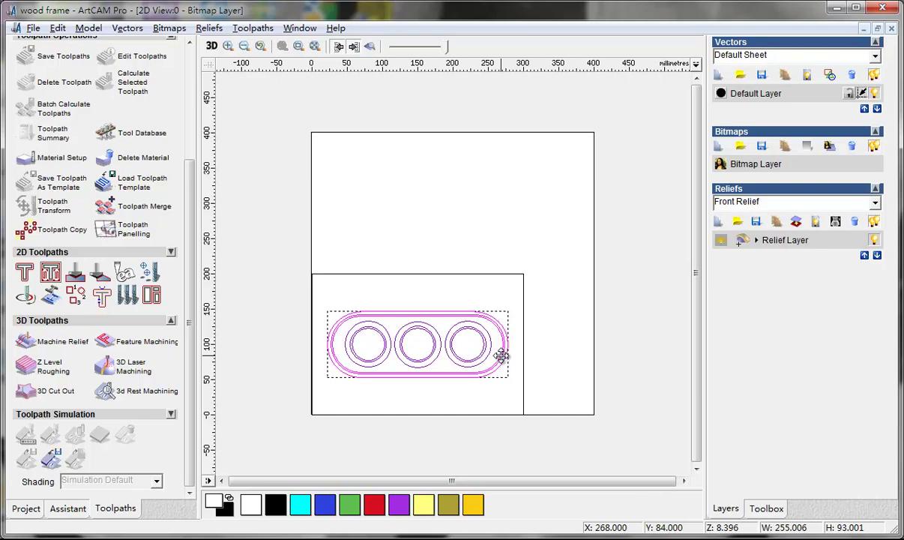
right_click(502, 356)
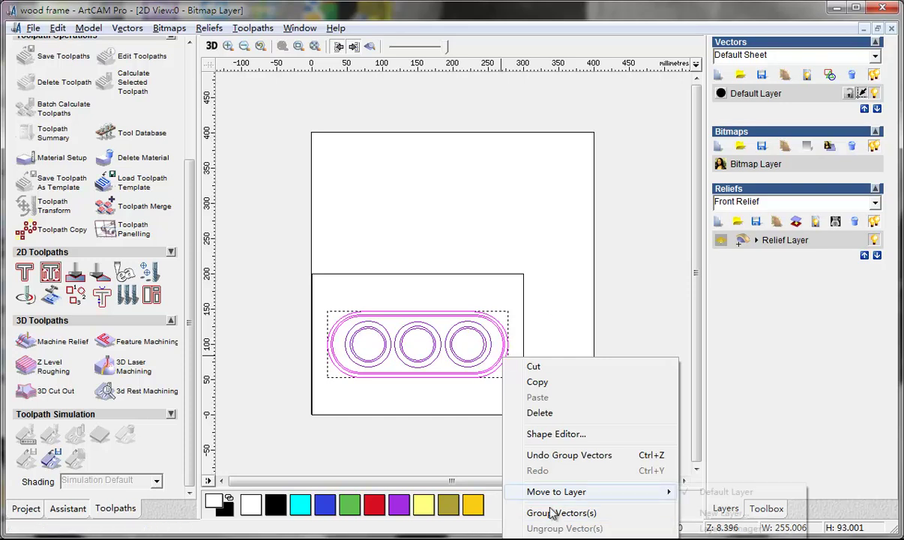
left_click(550, 516)
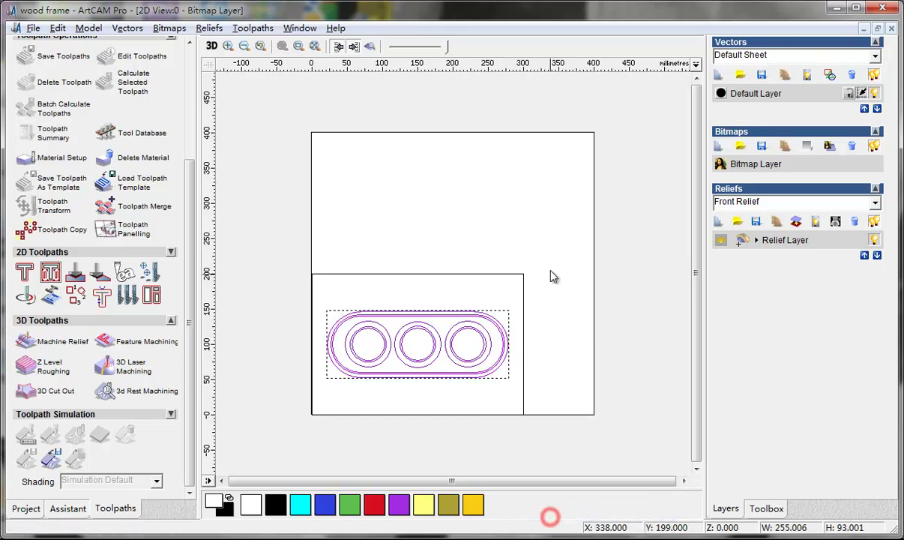
Align the grouped frame vectors to the centre of the surrounding rectangle, both horizontally and vertically.
left_click(483, 274)
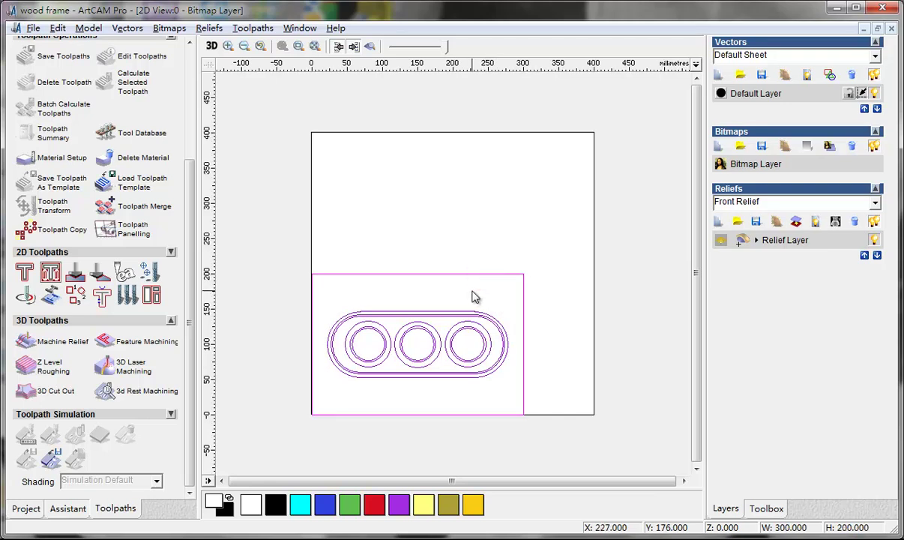
left_click(74, 510)
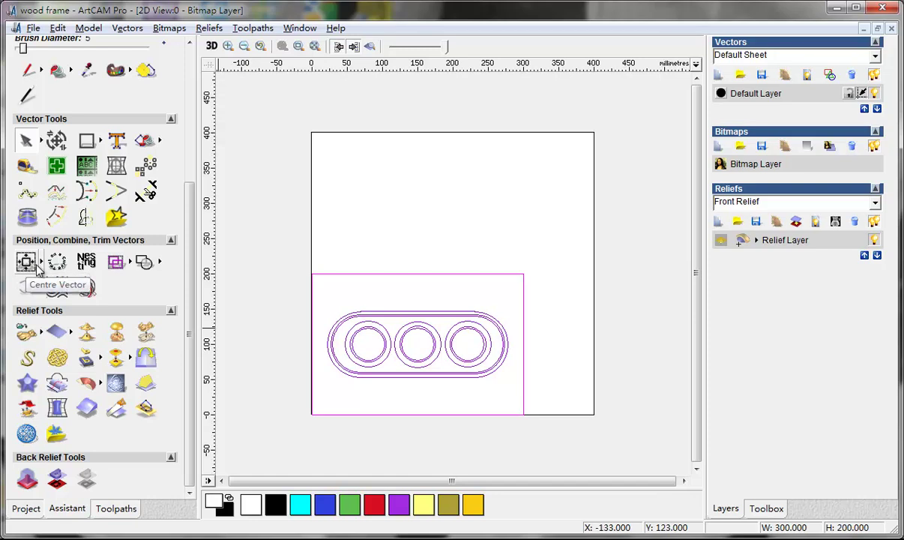
left_click(40, 264)
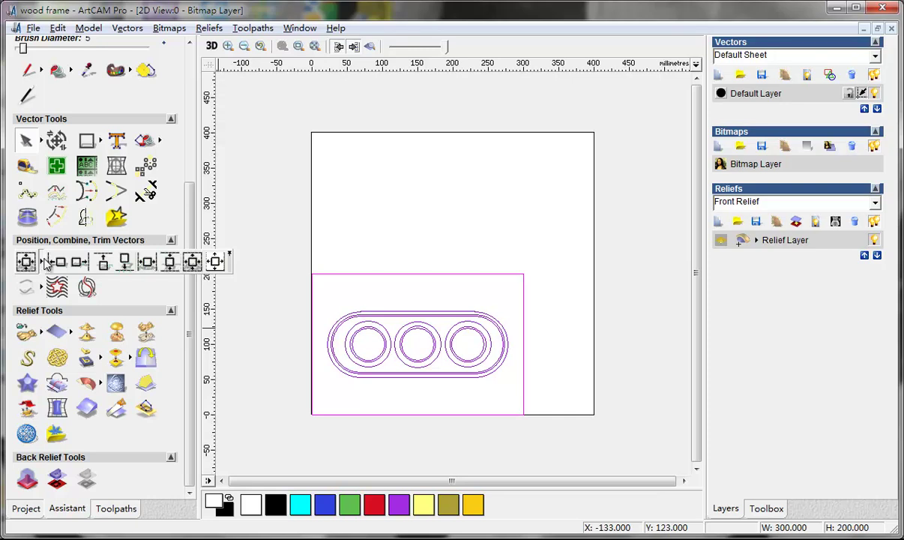
left_click(192, 261)
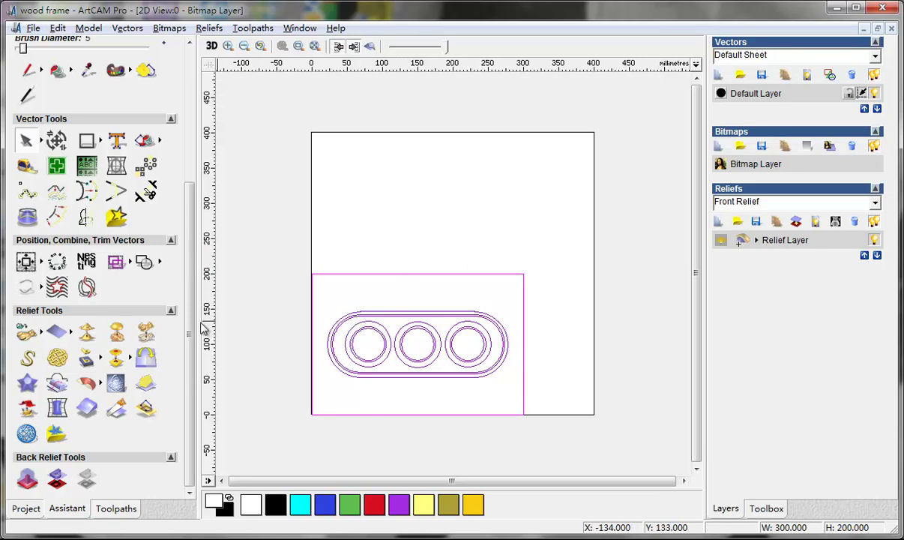
Ungroup the frame vectors and clear the selection.
left_click(556, 302)
left_click(484, 361)
right_click(484, 365)
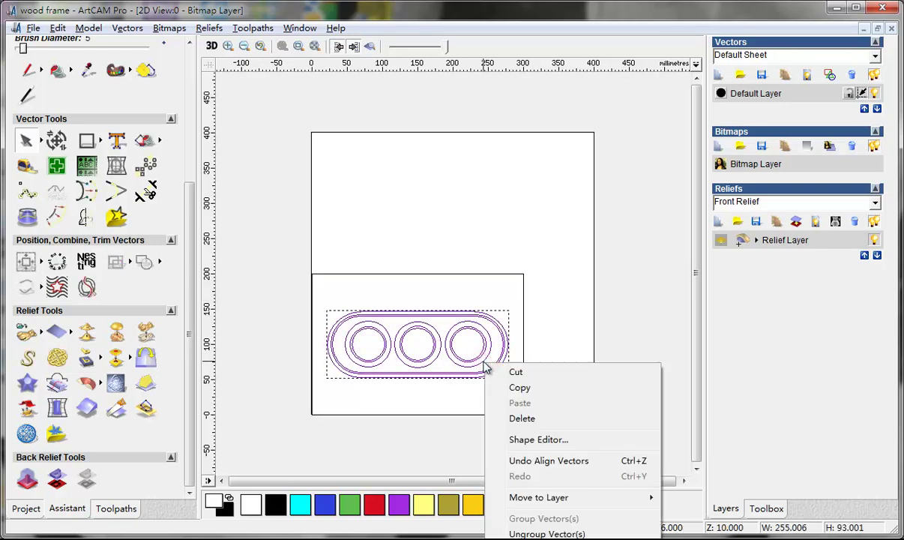
left_click(547, 533)
left_click(539, 345)
Create a convex 3D Blend between the two outermost frame outlines: border 0, inner 5, inner vector edge, filled and added; check it in 3D.
scroll(473, 381, "up", 4)
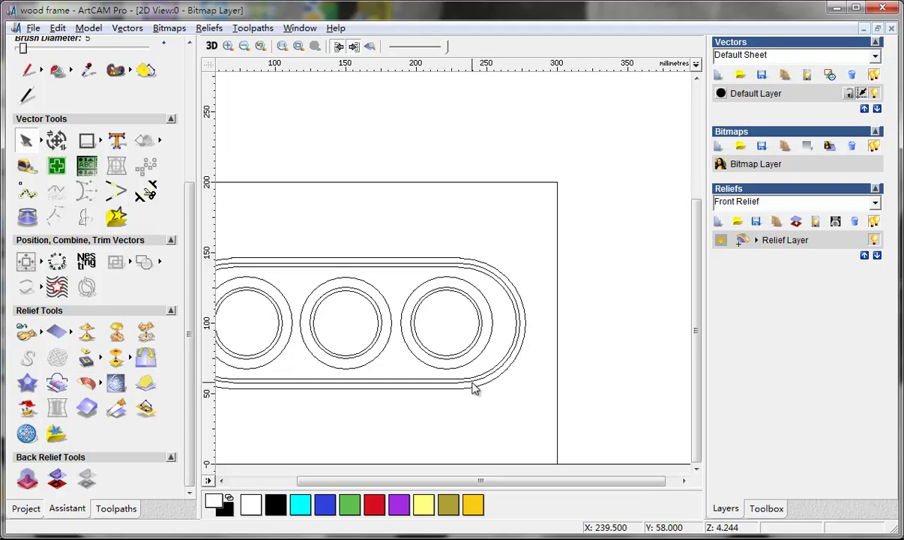
left_click(461, 300)
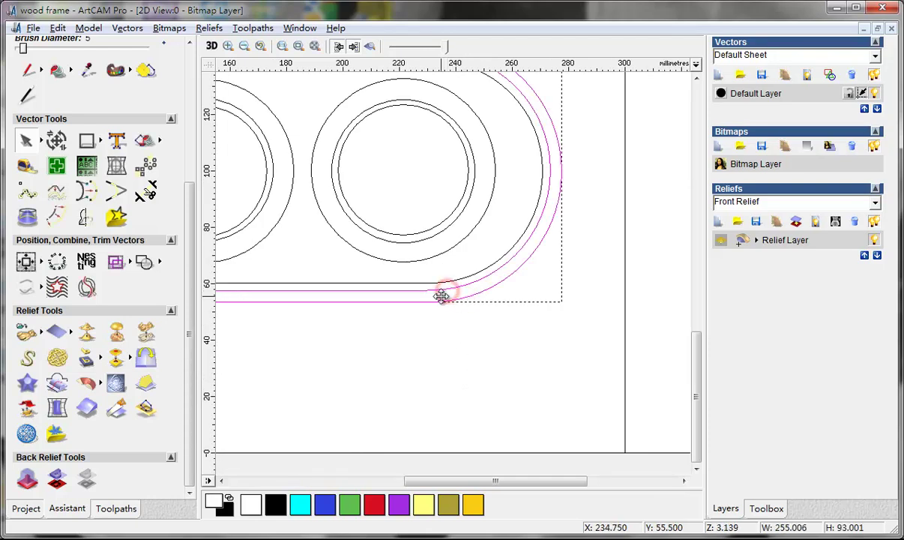
scroll(409, 297, "down", 3)
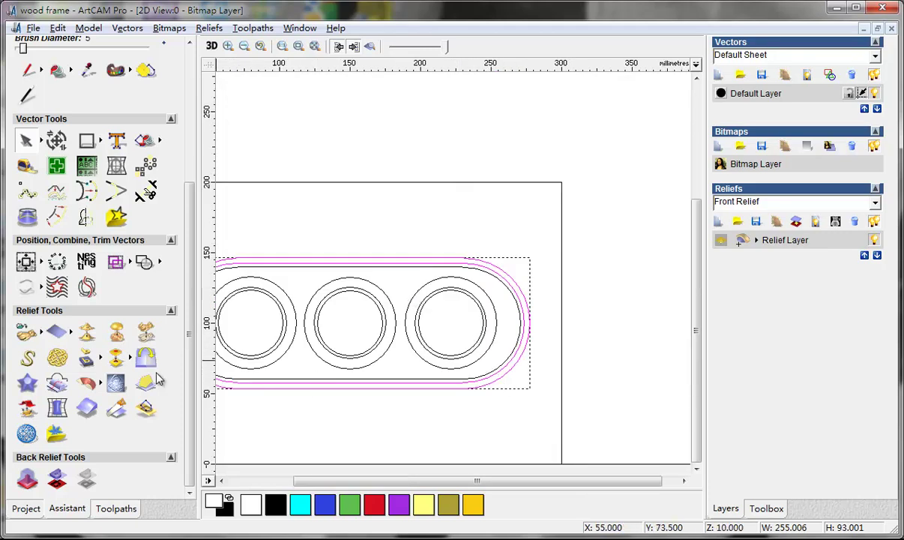
left_click(28, 384)
scroll(189, 232, "down", 3)
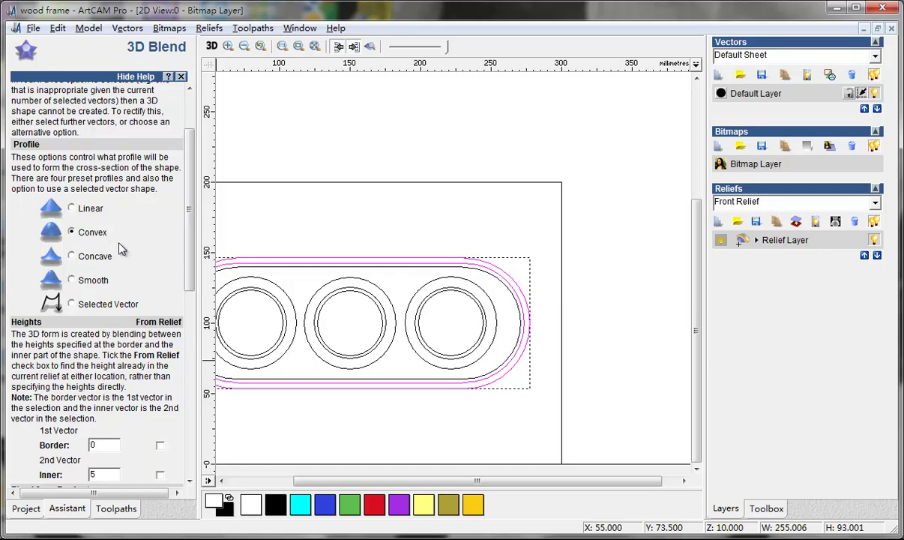
left_click_drag(189, 244, 186, 310)
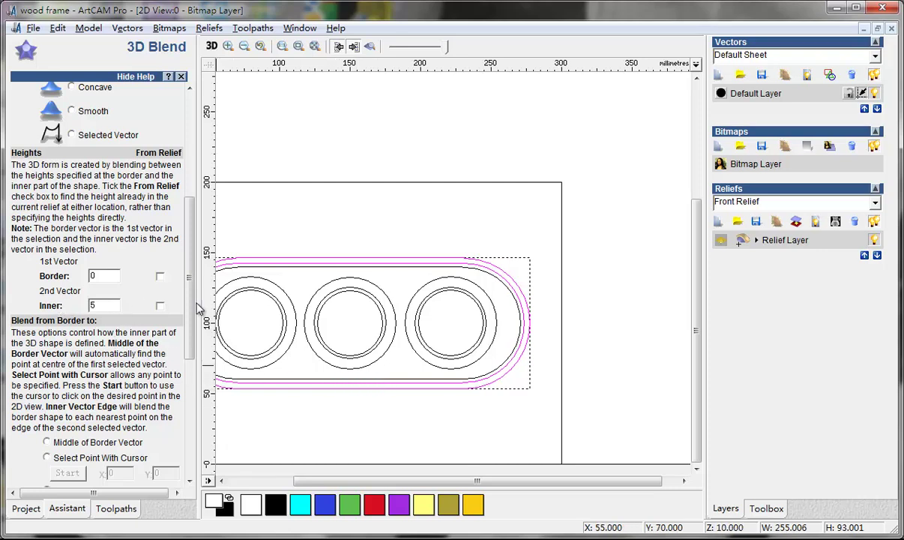
left_click_drag(189, 343, 182, 430)
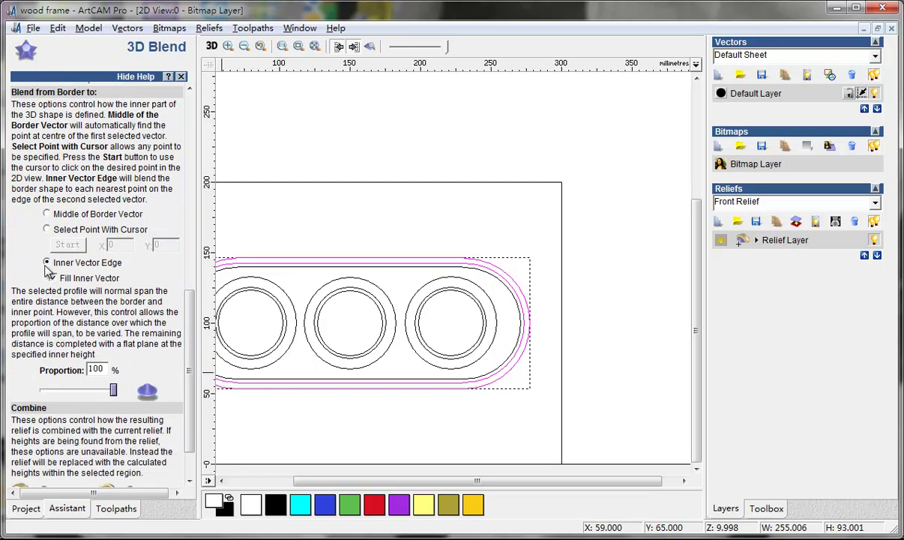
left_click(188, 373)
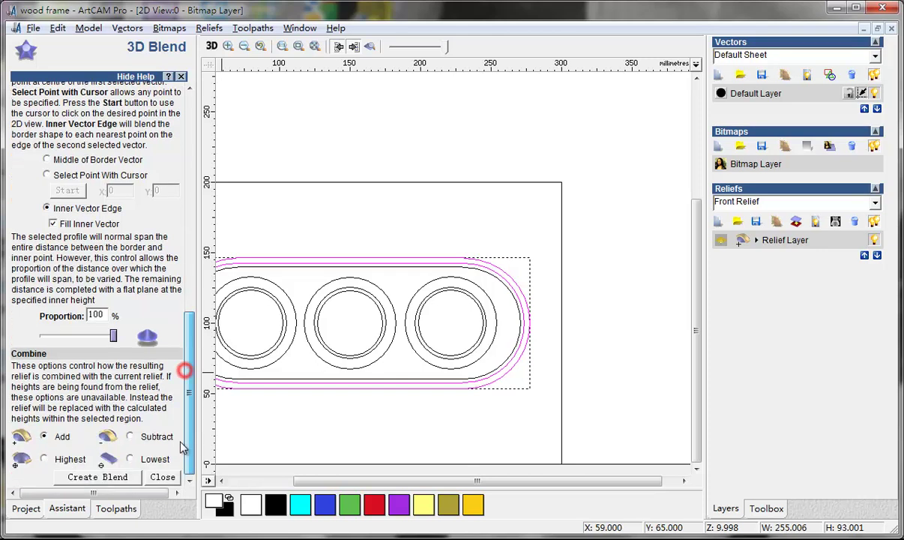
left_click(90, 478)
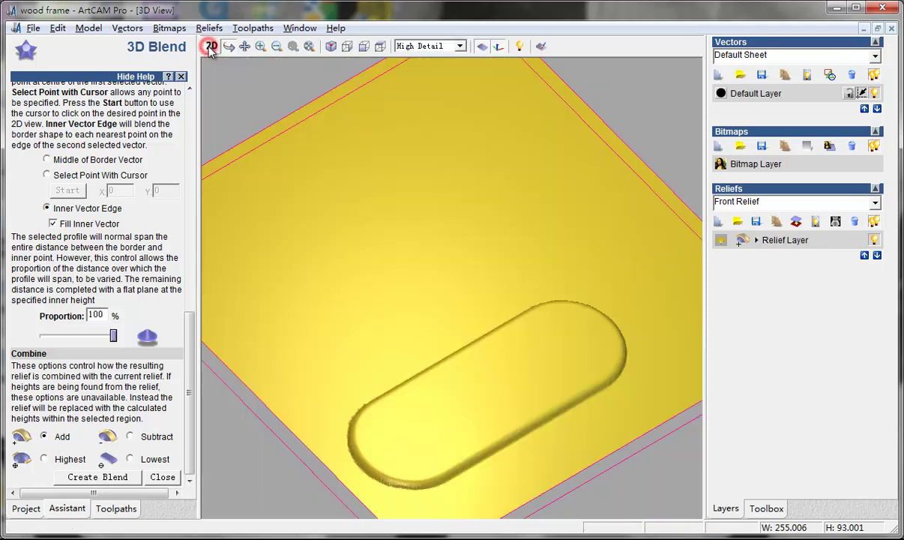
left_click_drag(419, 472, 464, 452)
left_click_drag(510, 432, 452, 369)
left_click(211, 45)
Create a 3D Blend between the innermost and middle frame outlines, filled to the inner vector edge and added, and inspect it in 3D.
left_click(541, 353)
left_click(500, 370)
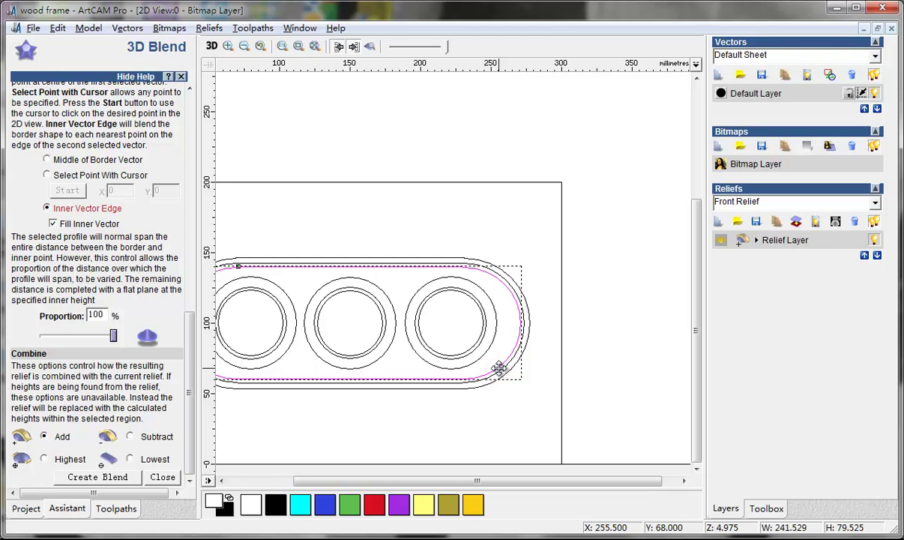
scroll(500, 369, "up", 2)
left_click(459, 275, "shift")
left_click(163, 476)
left_click(27, 383)
scroll(188, 232, "down", 10)
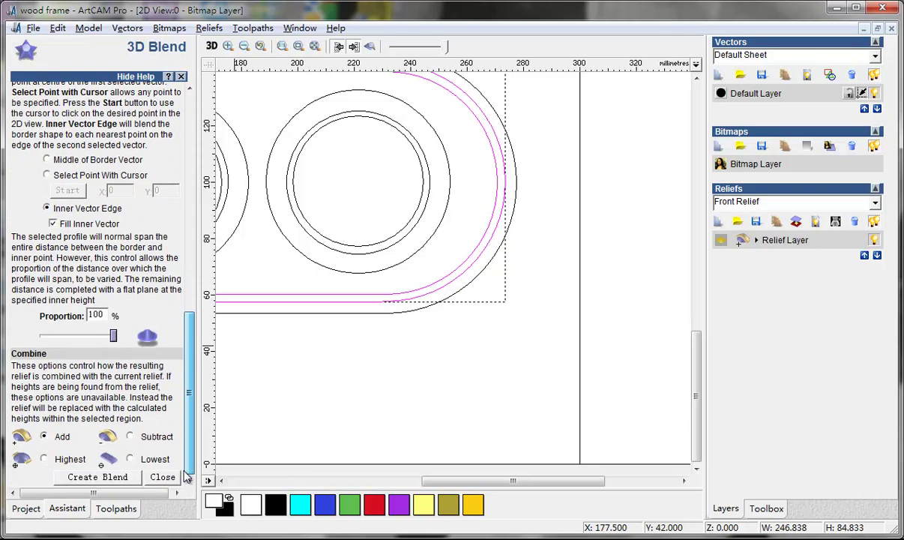
left_click(84, 477)
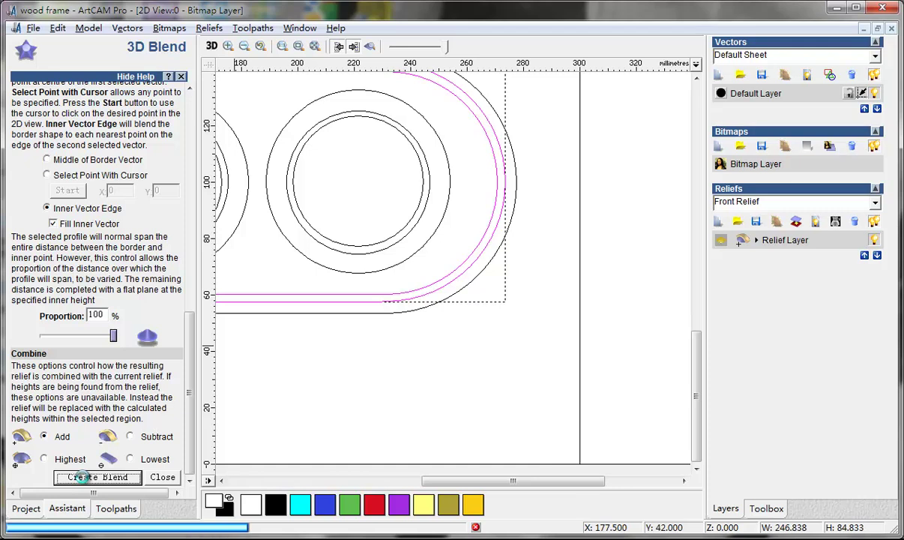
left_click(211, 46)
left_click_drag(357, 367, 390, 329)
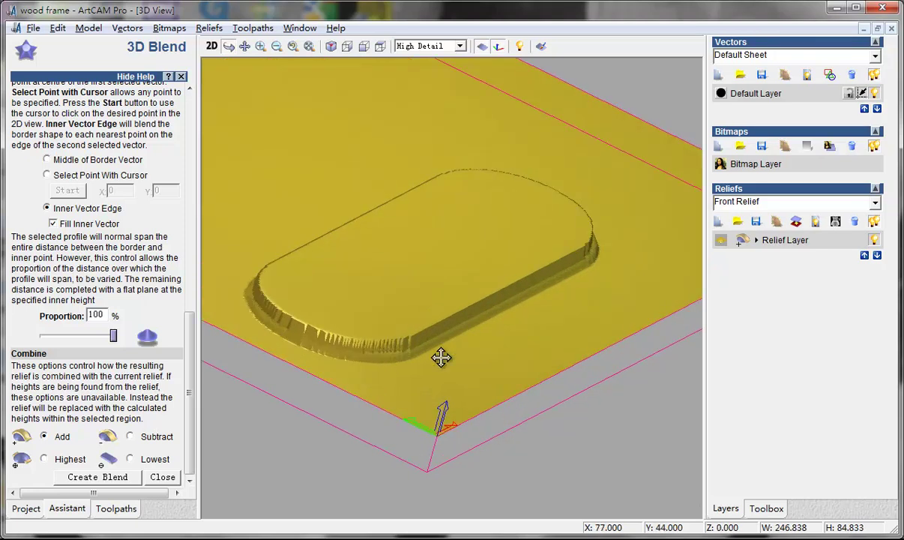
left_click_drag(383, 365, 453, 339)
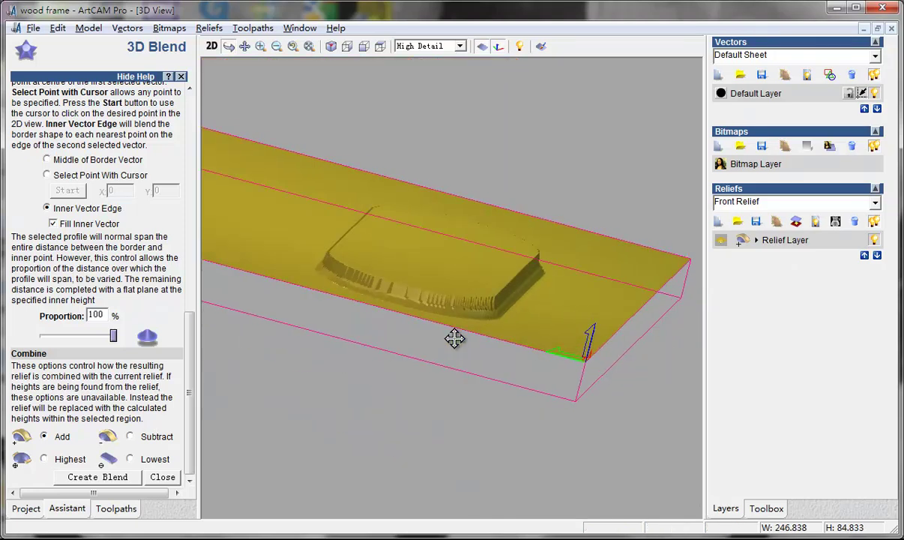
left_click_drag(422, 292, 349, 356)
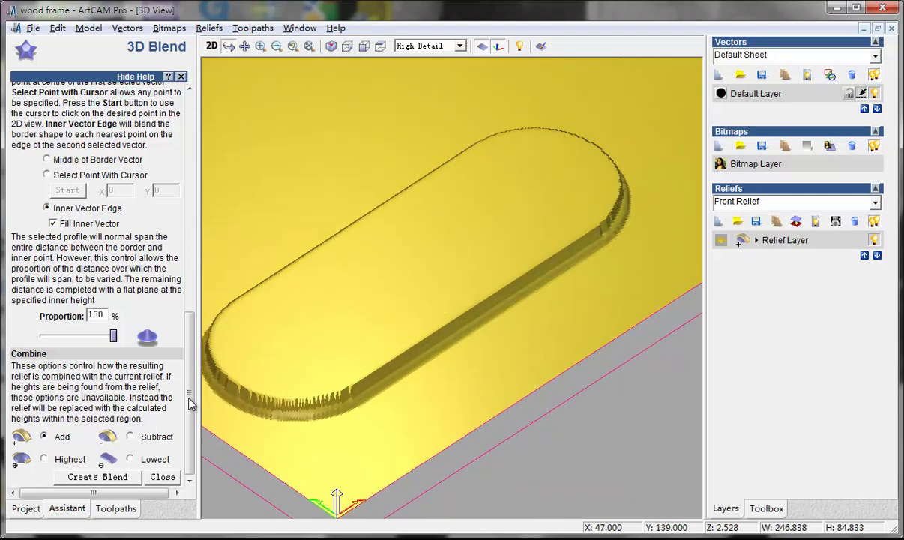
Create the blend between the two inner frame outlines with an inner height of 3 and the Lowest combine option.
left_click_drag(188, 395, 188, 309)
double_click(100, 236)
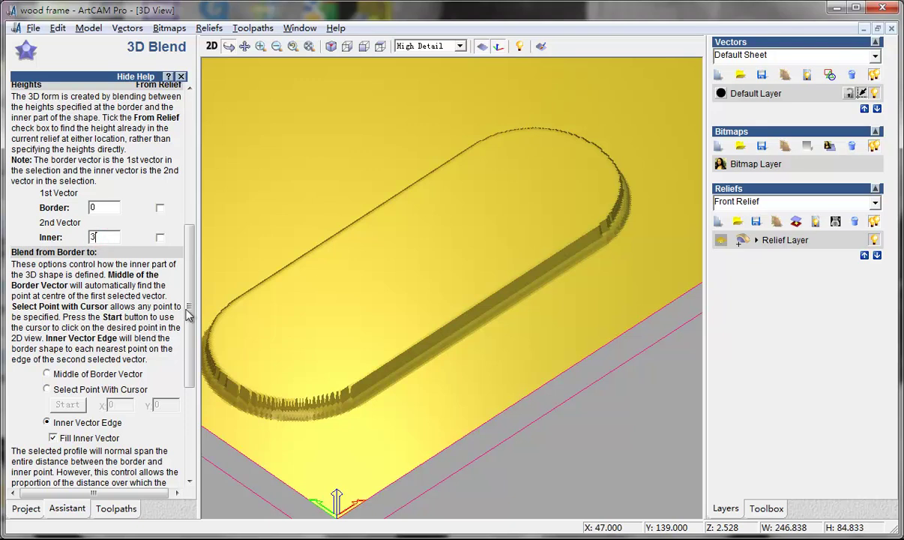
type("3")
scroll(187, 309, "down", 5)
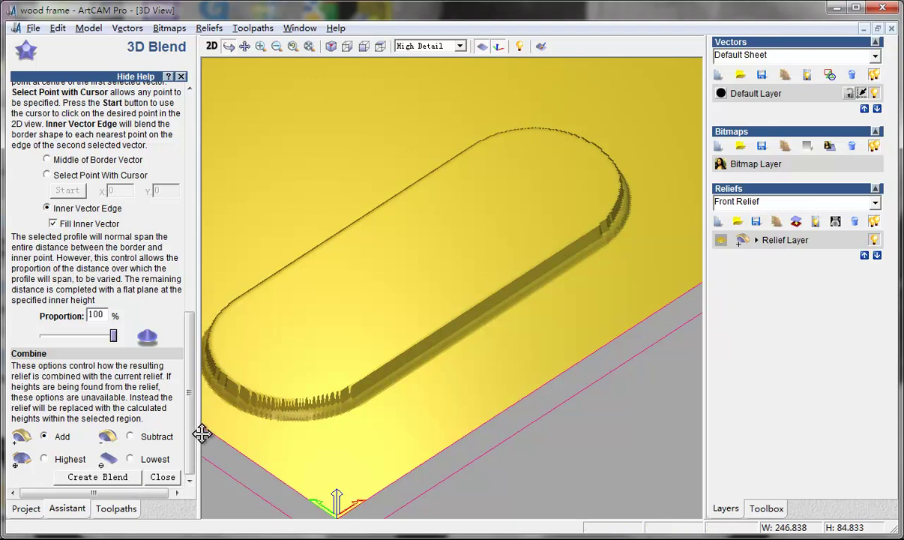
left_click(131, 459)
left_click(108, 477)
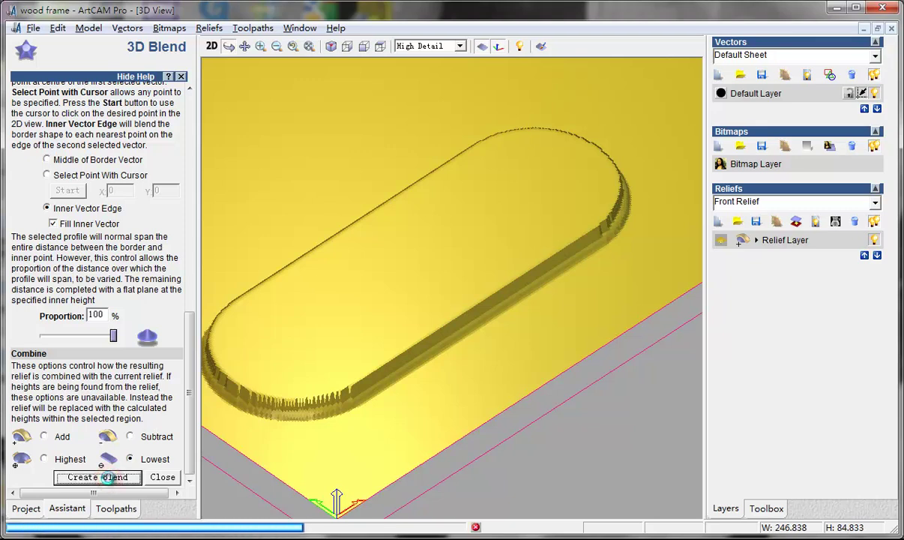
Create the blend between the two inner frame outlines again with the Add combine option, inspect it in 3D and close 3D Blend.
left_click_drag(291, 450, 335, 432)
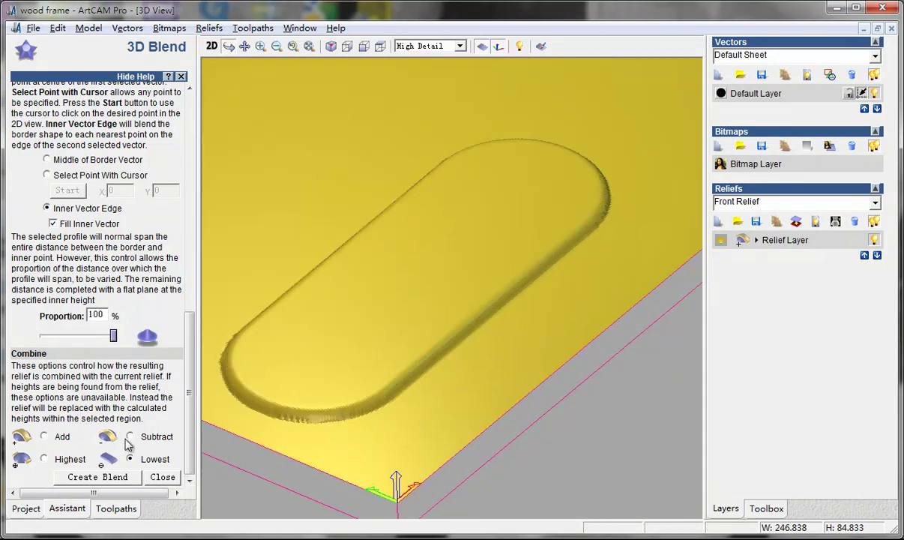
left_click(44, 436)
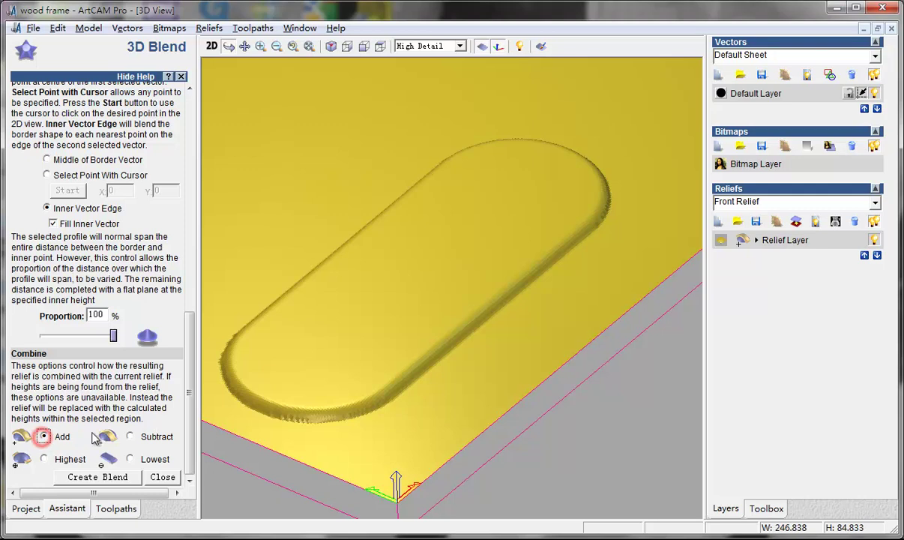
left_click(96, 478)
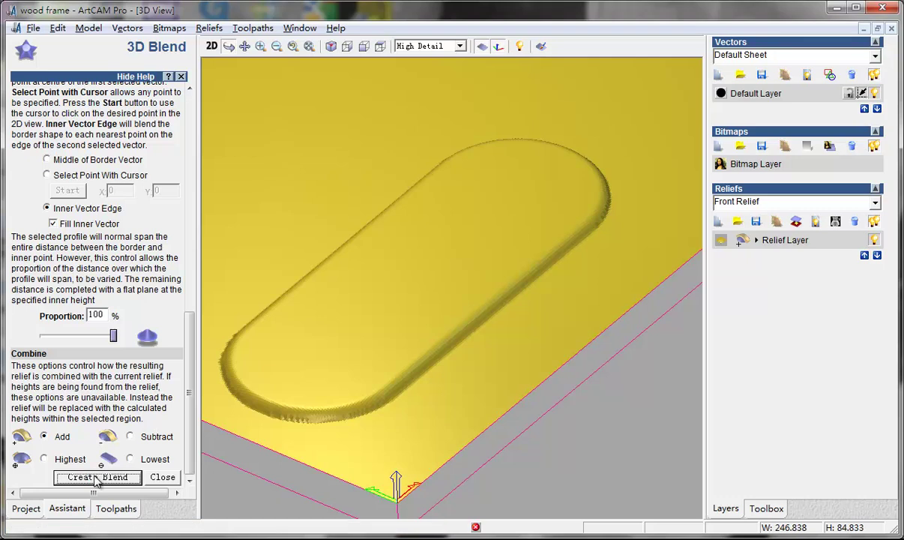
left_click_drag(304, 407, 365, 394)
scroll(355, 423, "up", 4)
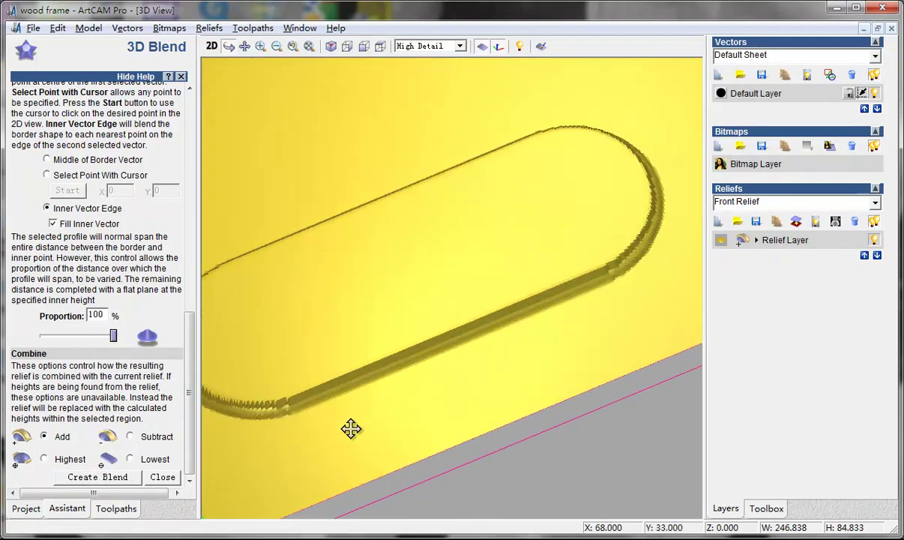
left_click(162, 477)
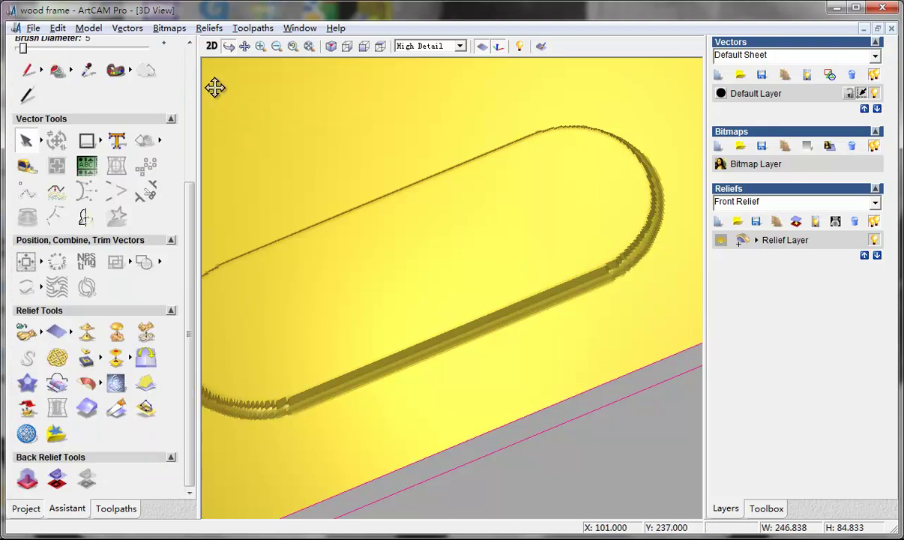
Select the three holes' outermost circles in the 2D view, start a 2D Area Clearance toolpath and open its finish depth for editing.
left_click(211, 45)
scroll(370, 238, "down", 3)
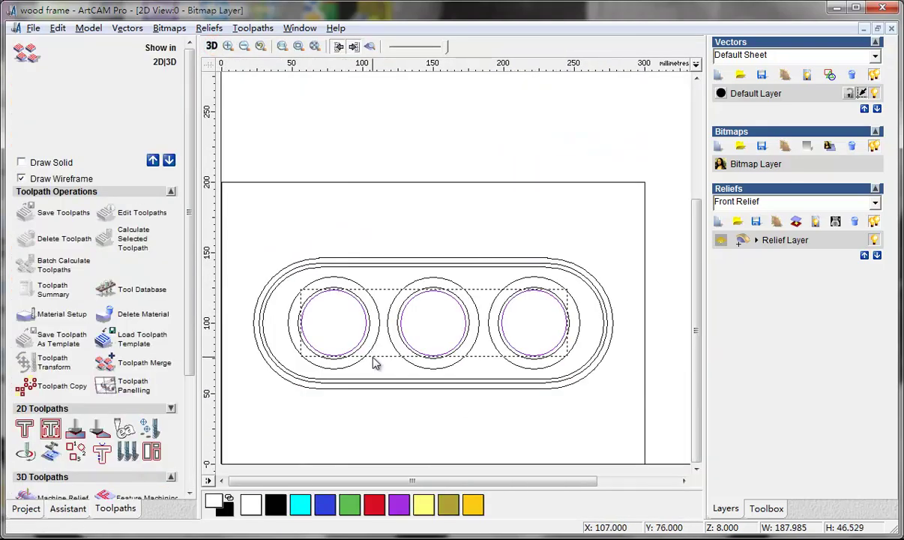
left_click(369, 359)
left_click(367, 357)
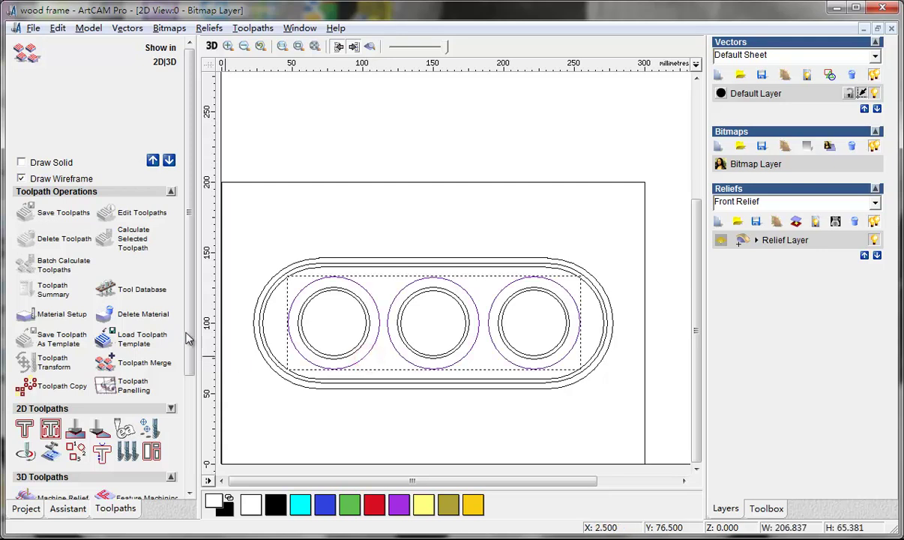
left_click_drag(190, 339, 187, 454)
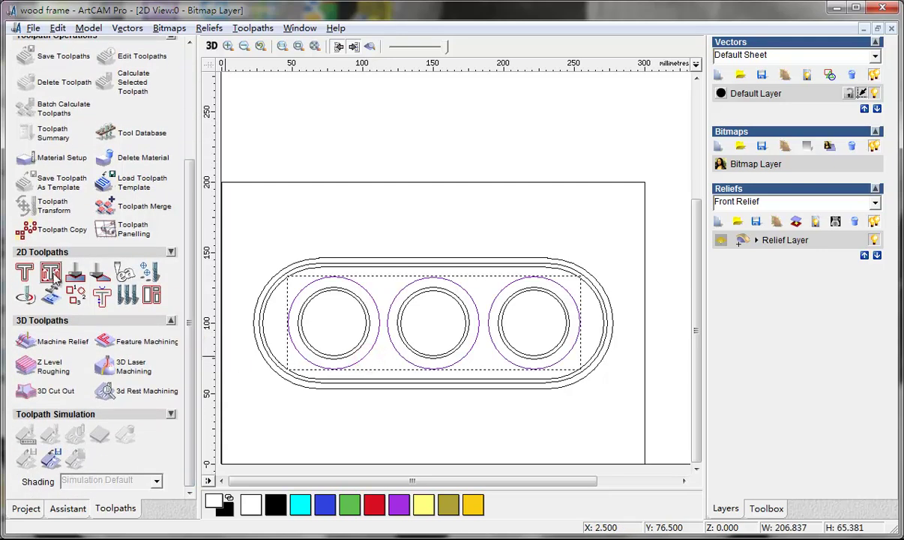
left_click(52, 274)
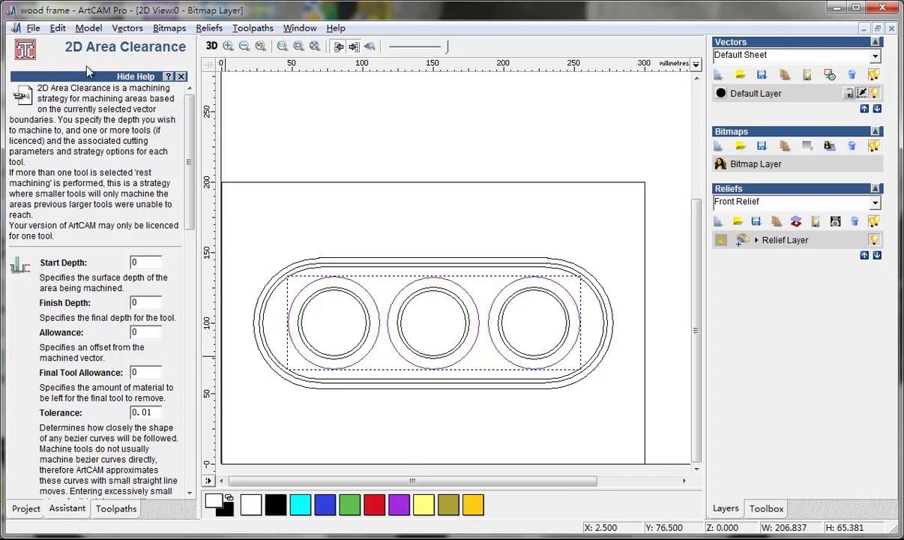
left_click_drag(191, 160, 186, 202)
left_click(146, 201)
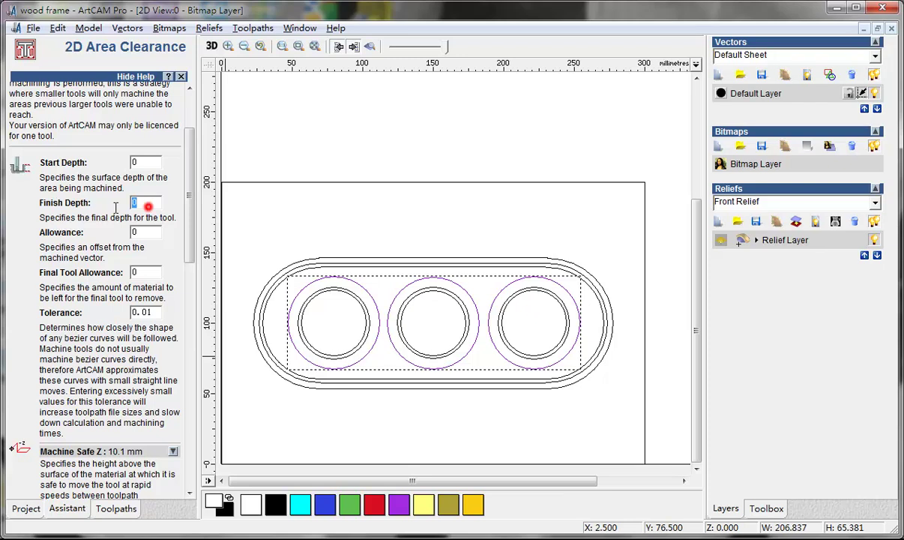
Add the wood or plastic End Mill 6 mm to the area clearance tools list and set its stepdown to 5 mm.
left_click_drag(192, 232, 189, 355)
left_click(80, 268)
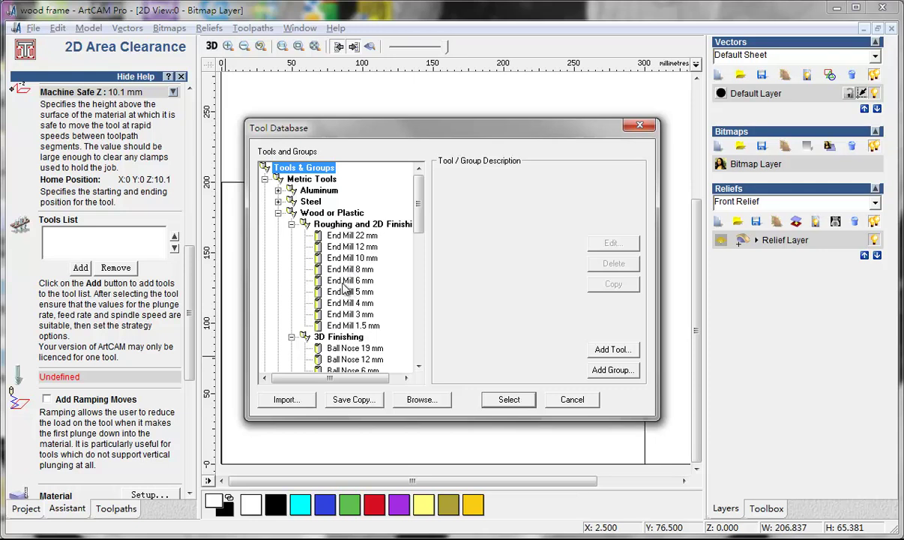
left_click(350, 280)
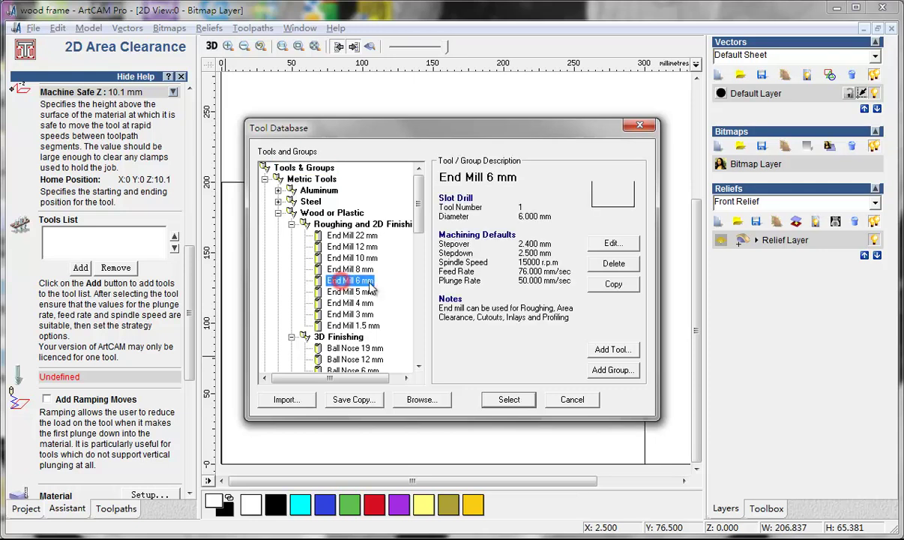
left_click(510, 400)
left_click_drag(184, 289, 188, 301)
double_click(116, 256)
type("5")
left_click(186, 292)
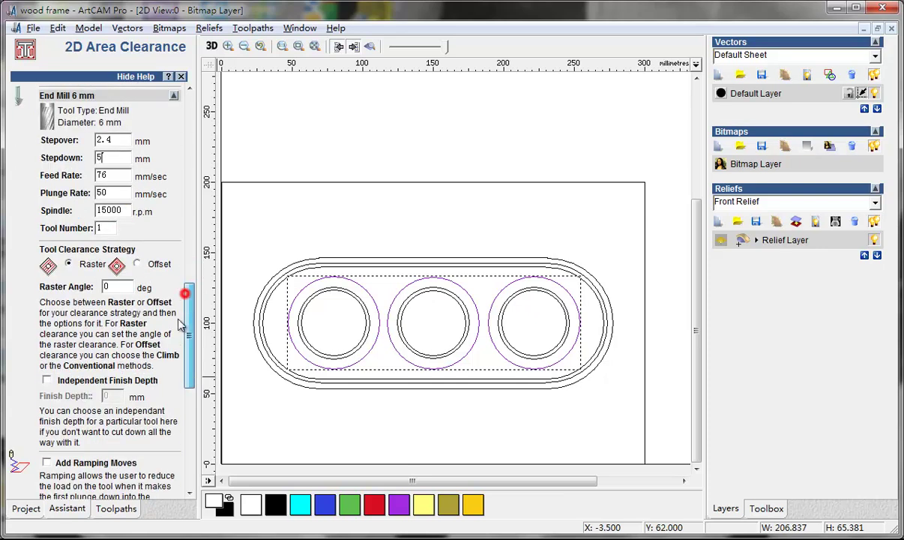
Choose the Offset clearance strategy, calculate the outermost circles' toolpath immediately and close 2D Area Clearance.
left_click(138, 263)
left_click_drag(187, 300, 188, 438)
left_click(155, 451)
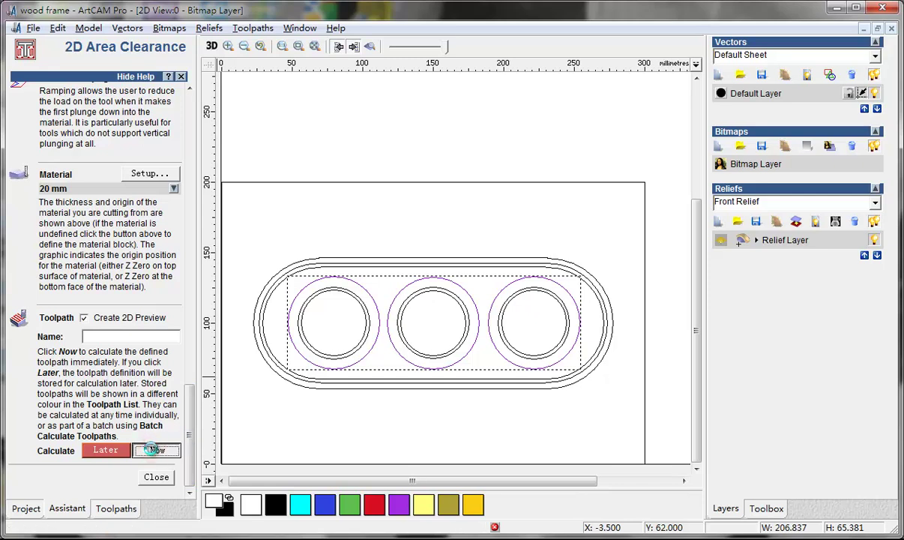
left_click(157, 478)
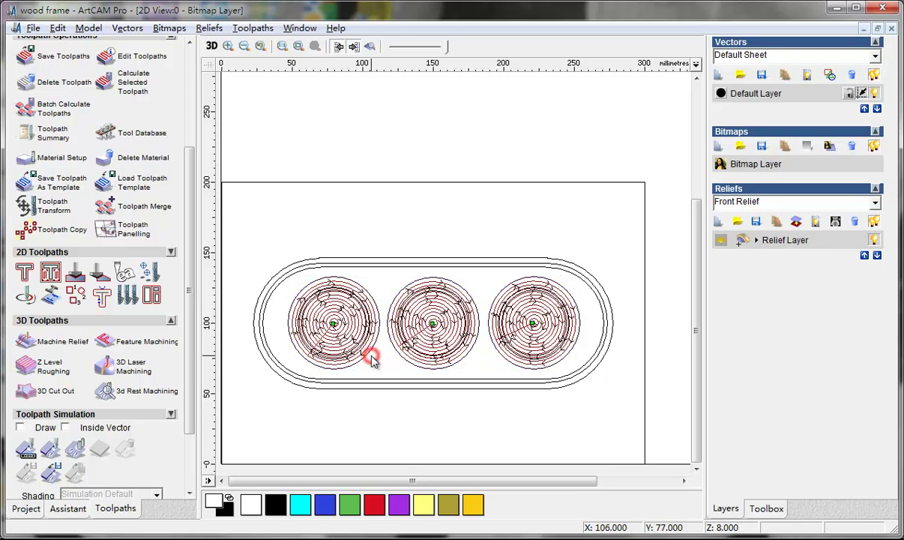
Select the middle circles of the three holes and start a 2D Area Clearance with start depth 5 and finish depth 8.
scroll(371, 358, "up", 2)
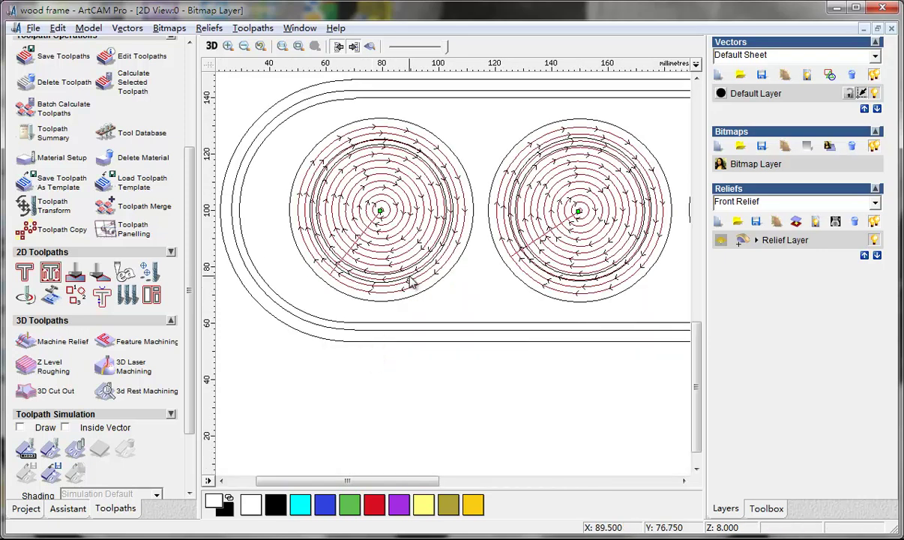
left_click(409, 276)
scroll(409, 277, "up", 2)
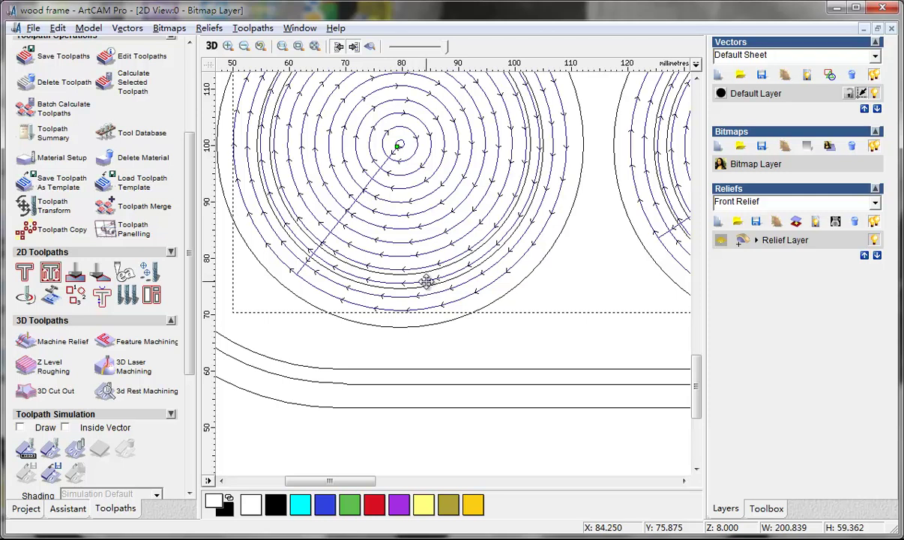
left_click(435, 283)
scroll(454, 274, "down", 4)
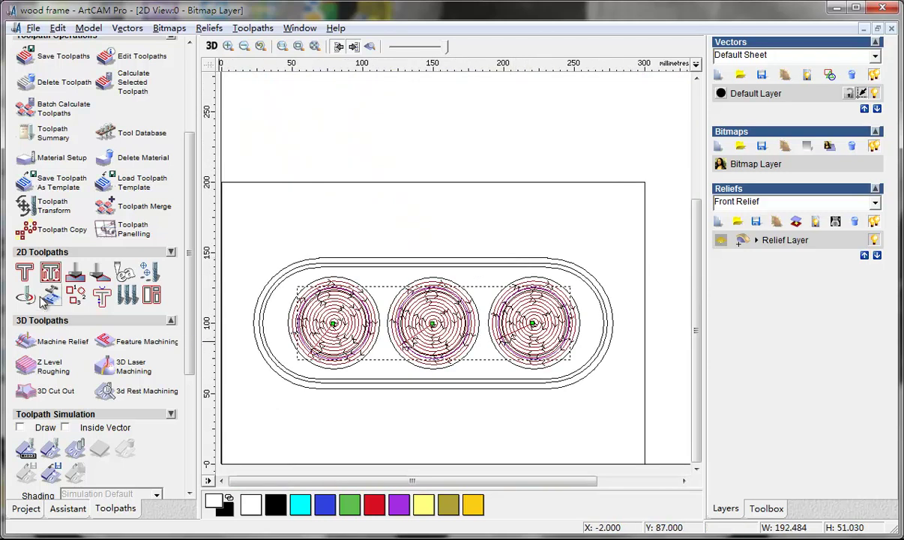
left_click(50, 273)
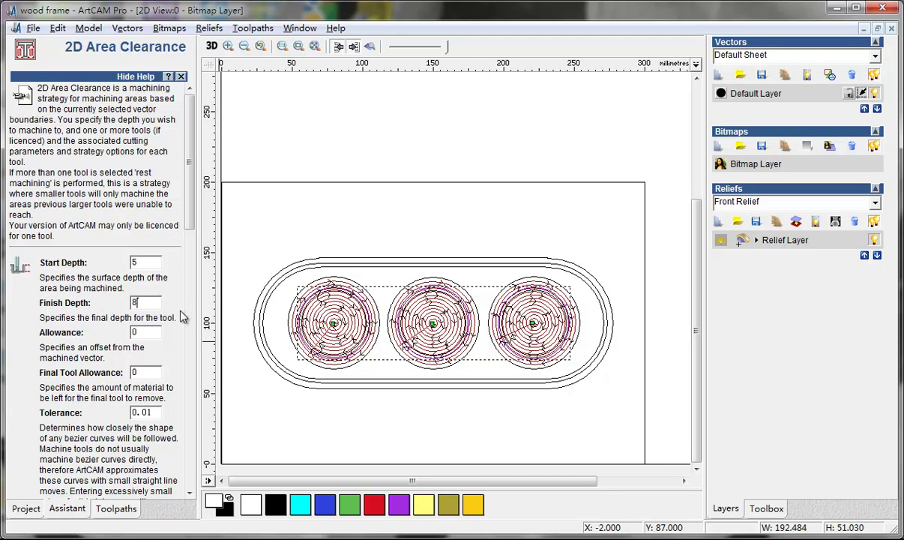
Add the End Mill 6 mm to the tools list of the middle circles' clearance and set its stepdown to 5 mm.
left_click_drag(187, 215, 189, 358)
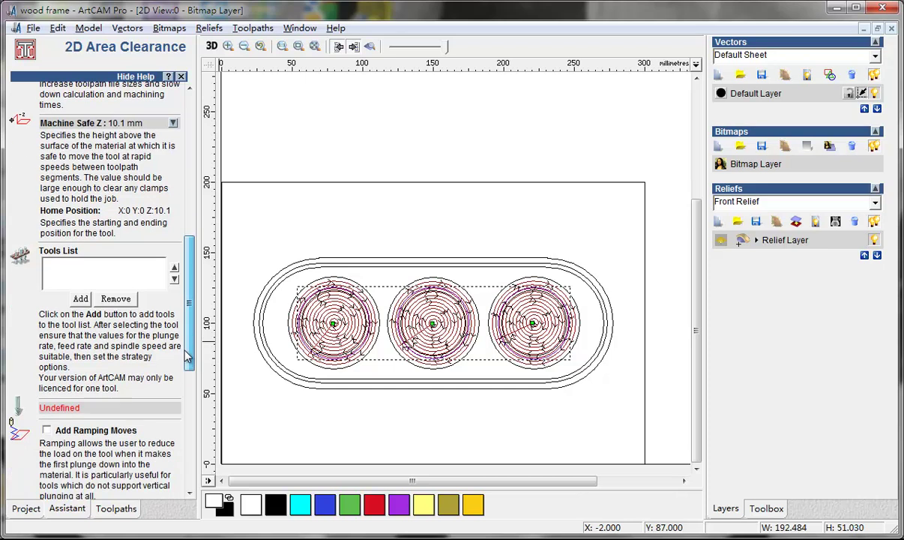
left_click(79, 299)
double_click(341, 277)
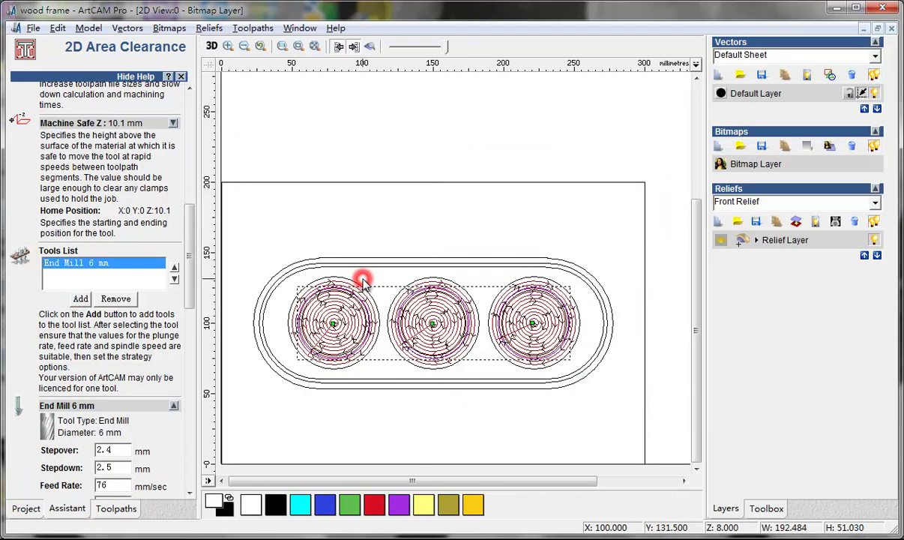
left_click_drag(185, 267, 192, 370)
double_click(106, 366)
type("5")
Set the middle circles' clearance strategy to Offset, calculate the toolpath now and close 2D Area Clearance.
left_click(137, 278)
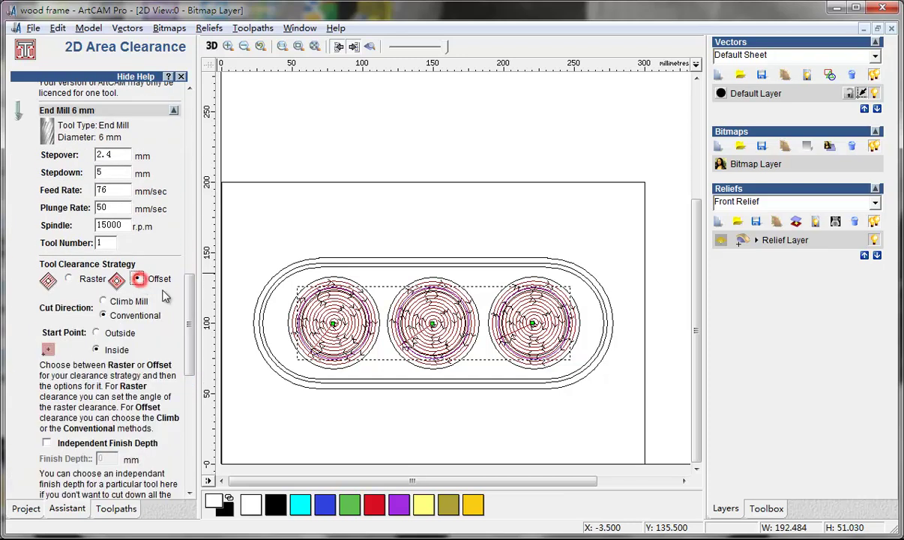
left_click_drag(187, 307, 188, 435)
left_click(147, 454)
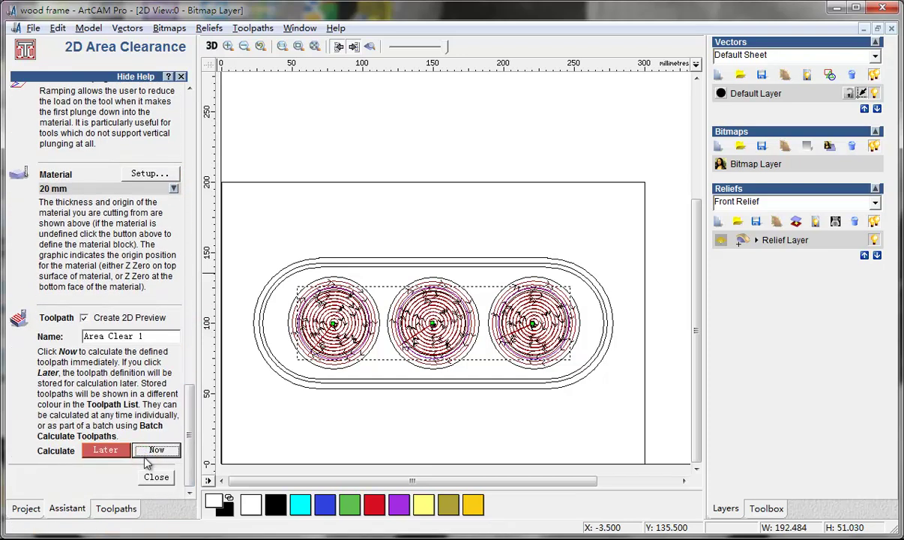
left_click(163, 477)
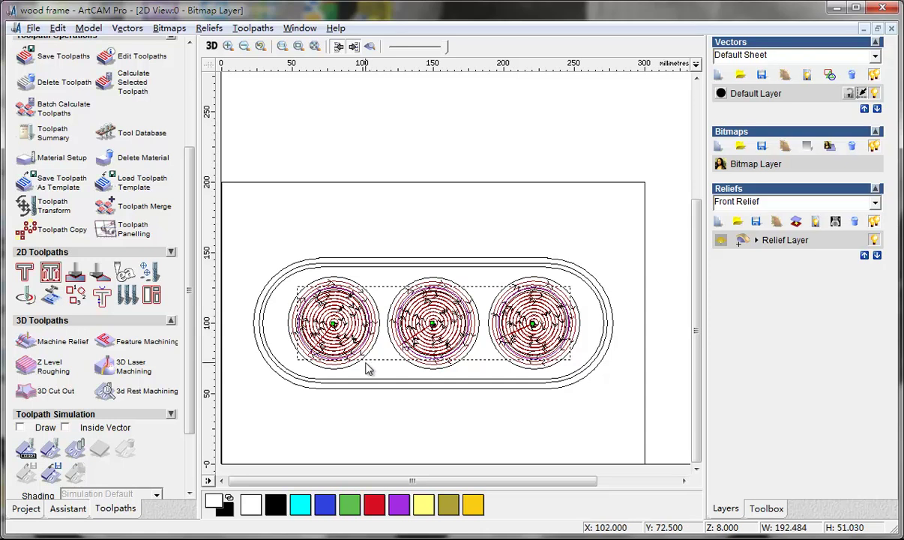
Reselect the middle circles of the holes, start another 2D Area Clearance with start depth 8 and open its finish depth for editing.
scroll(364, 366, "up", 5)
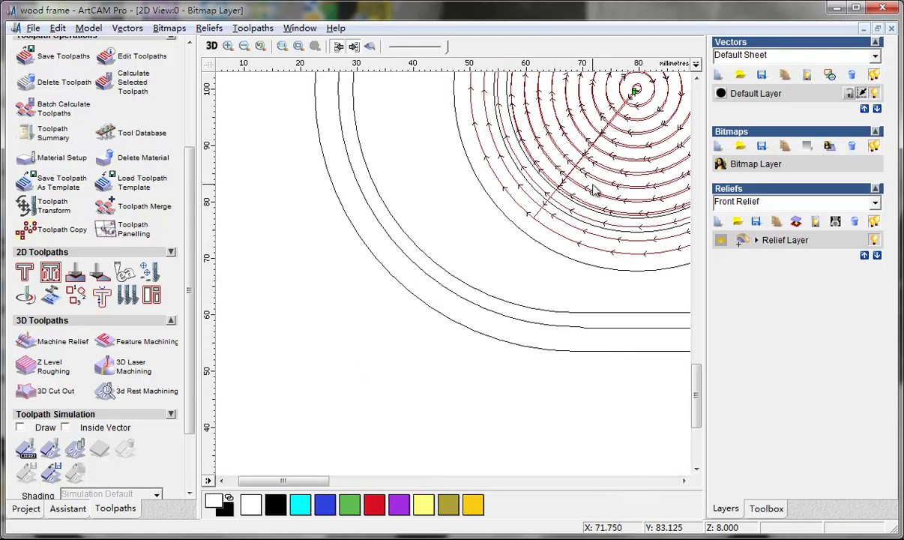
scroll(592, 189, "up", 2)
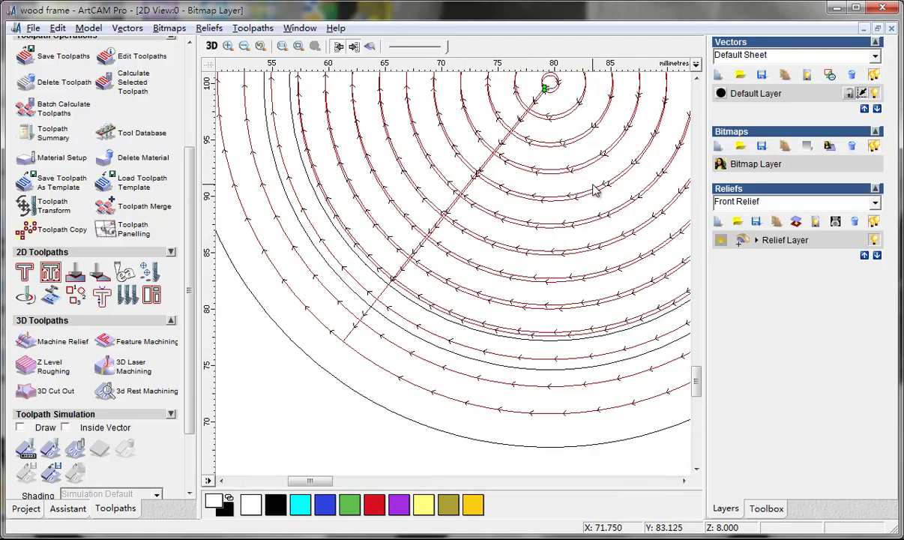
left_click(444, 350)
scroll(446, 352, "down", 8)
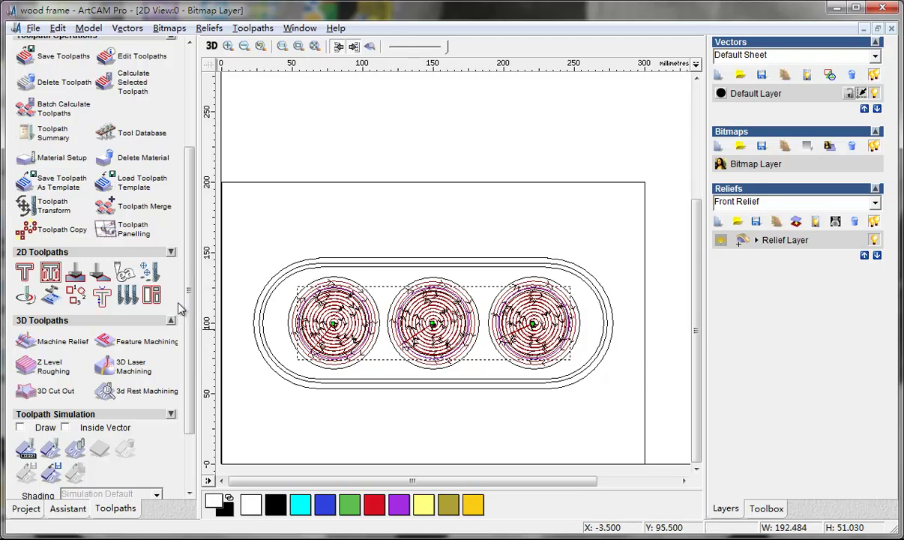
left_click(49, 275)
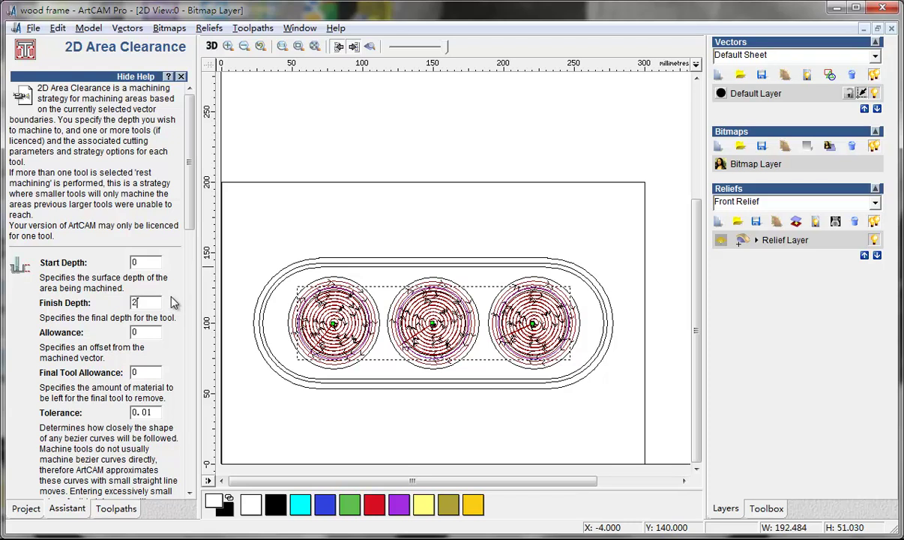
double_click(148, 300)
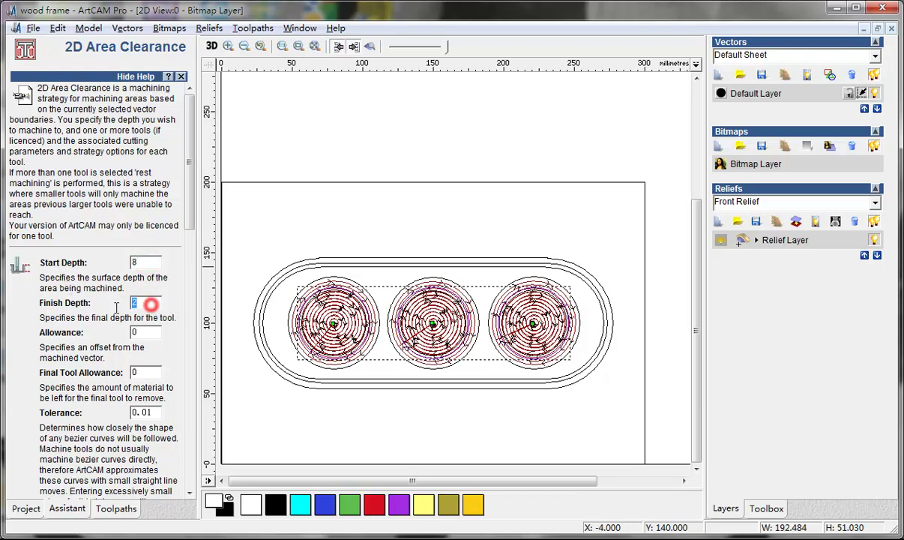
Add the End Mill 6 mm to the third clearance's tools list and open its stepdown for editing.
left_click(188, 216)
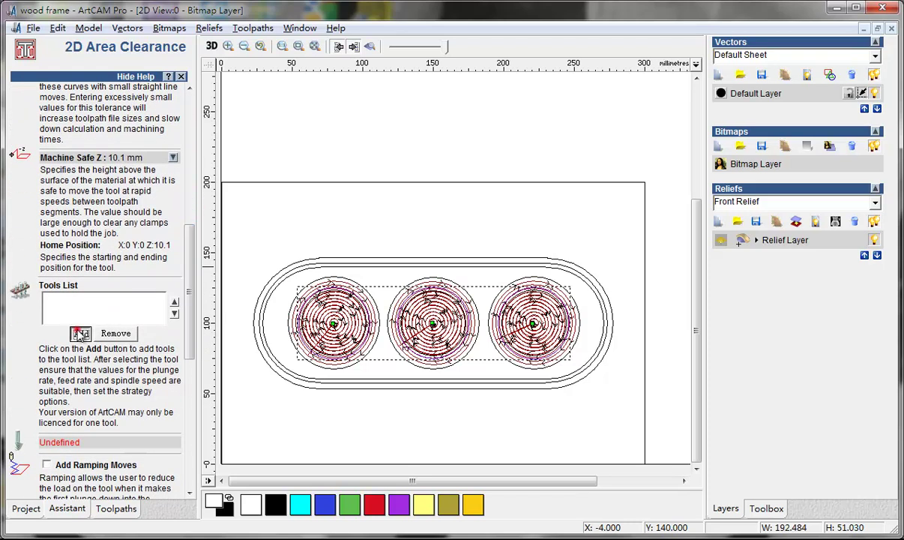
left_click(80, 333)
double_click(347, 275)
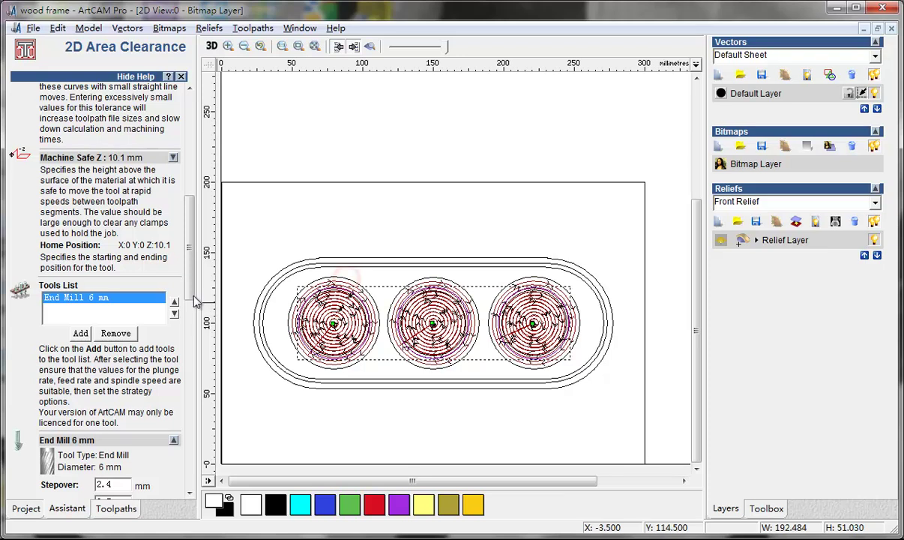
left_click(188, 298)
scroll(135, 264, "down", 1)
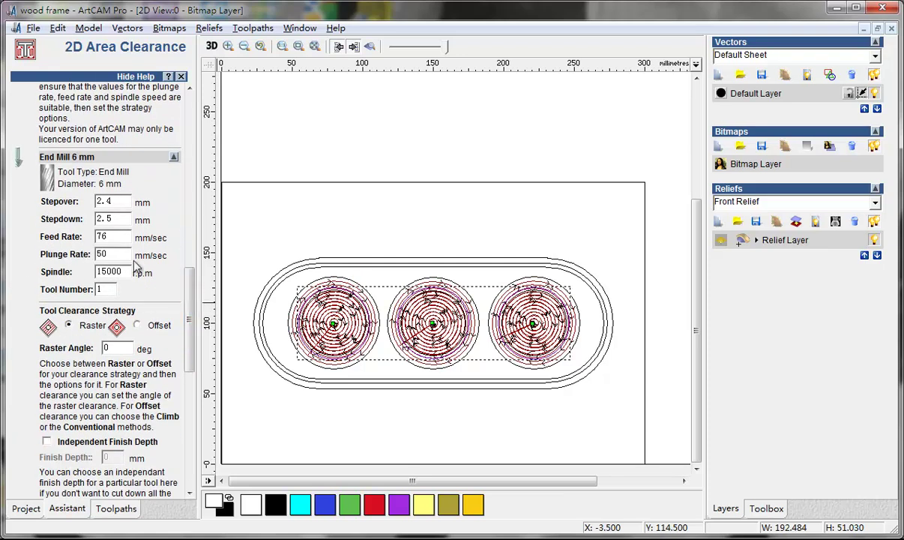
double_click(125, 219)
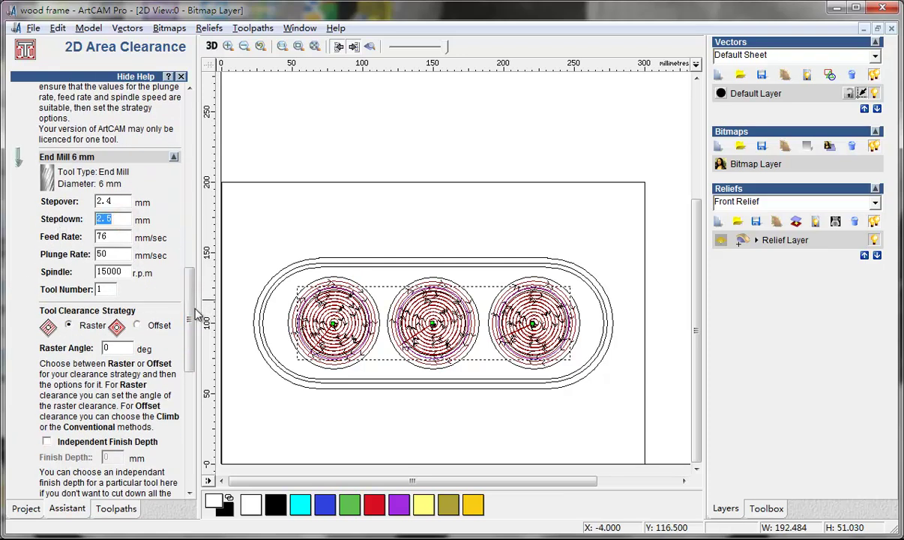
Choose the Offset strategy for the third area clearance and calculate its toolpath immediately.
scroll(192, 313, "down", 1)
left_click(137, 286)
scroll(188, 307, "down", 10)
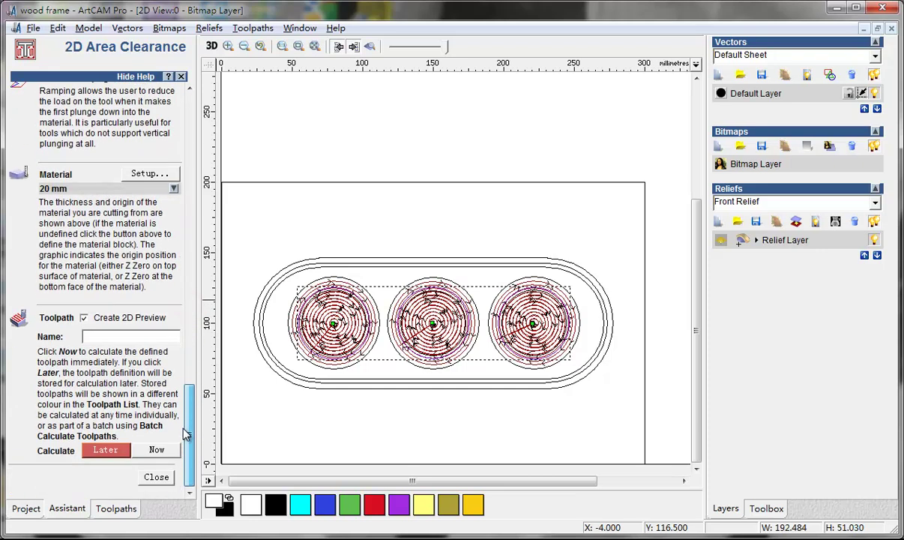
left_click(158, 450)
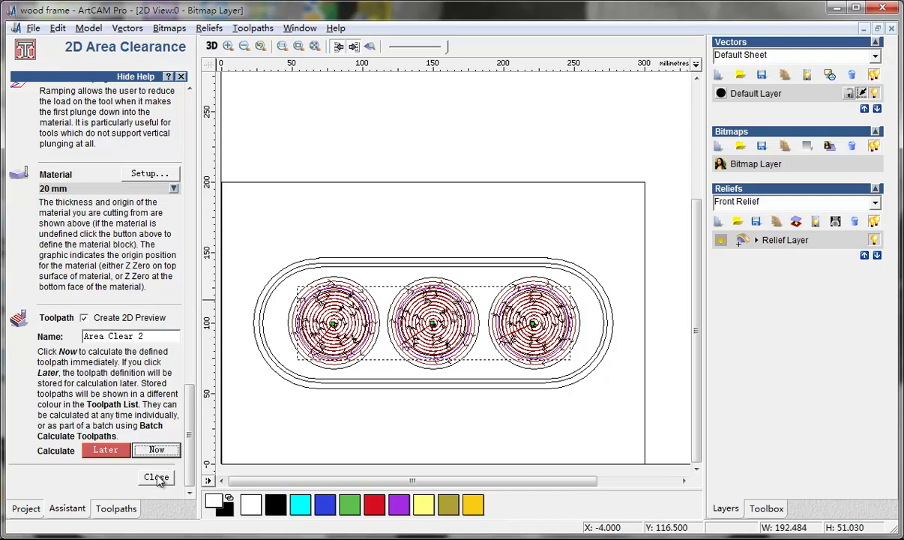
Close 2D Area Clearance, simulate all toolpaths in 3D at Standard resolution and compare the block with the Wood frame 3 reference picture.
left_click(157, 478)
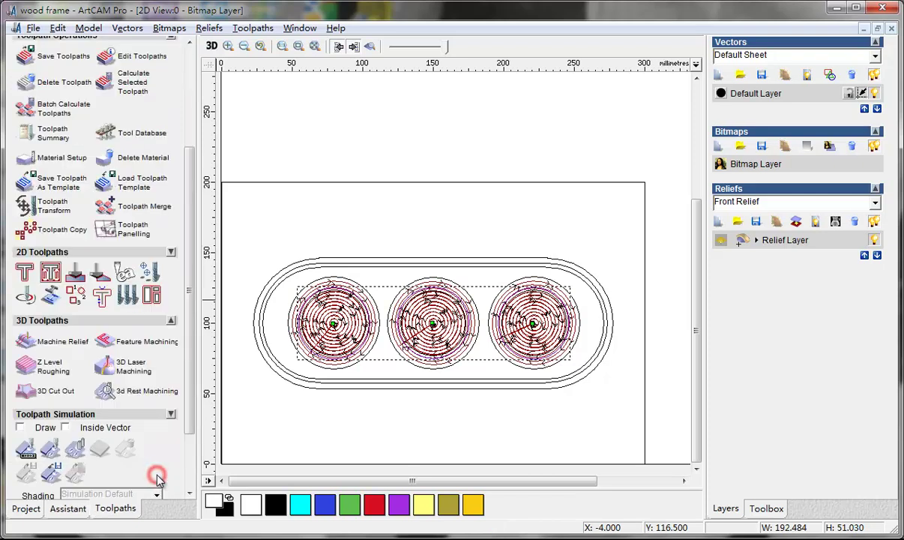
left_click(211, 47)
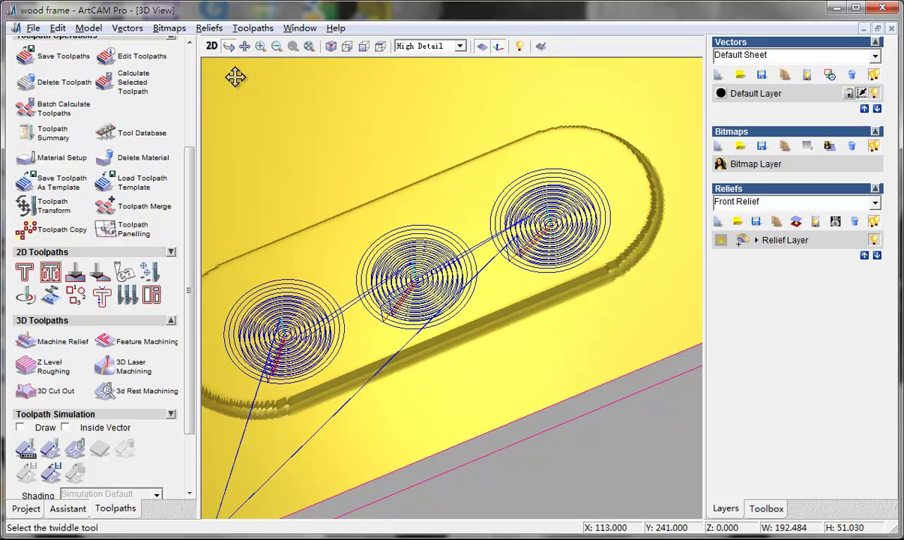
left_click(74, 449)
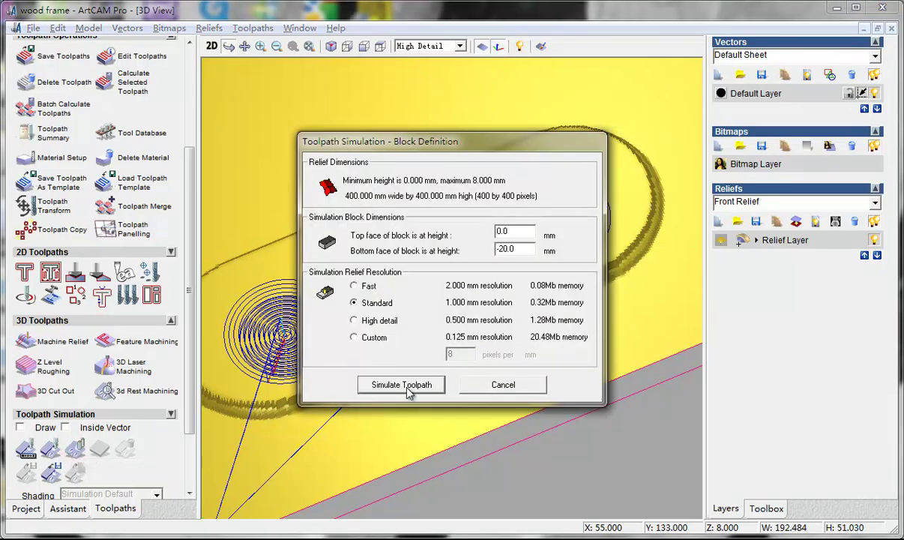
left_click(402, 385)
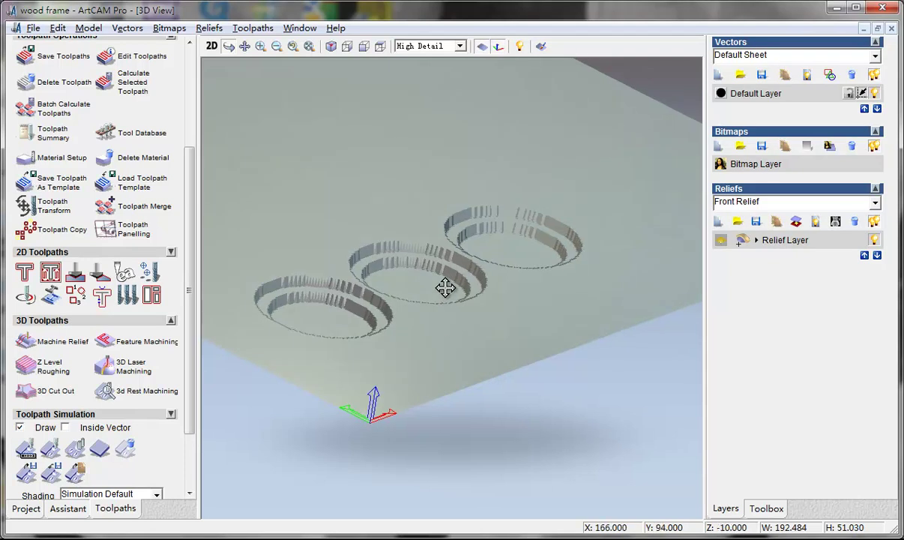
left_click_drag(445, 288, 417, 306)
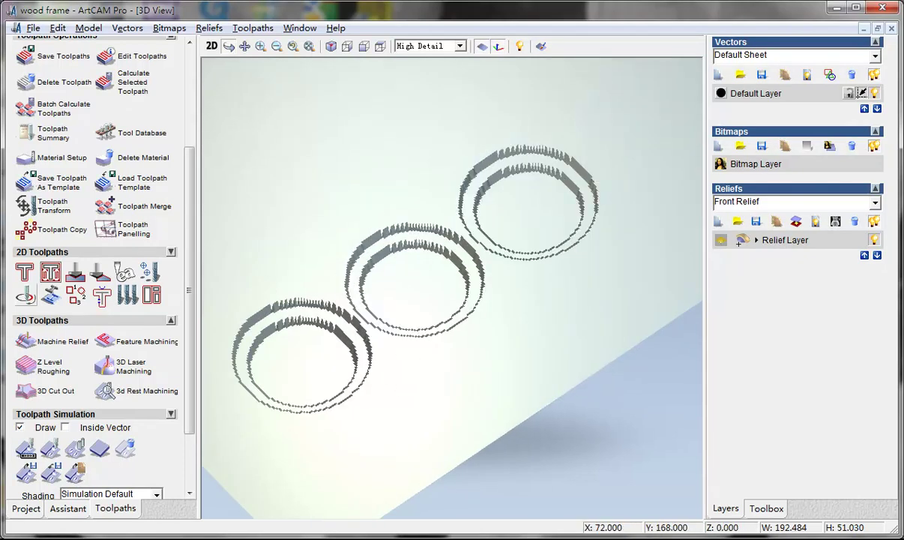
key("alt+Tab")
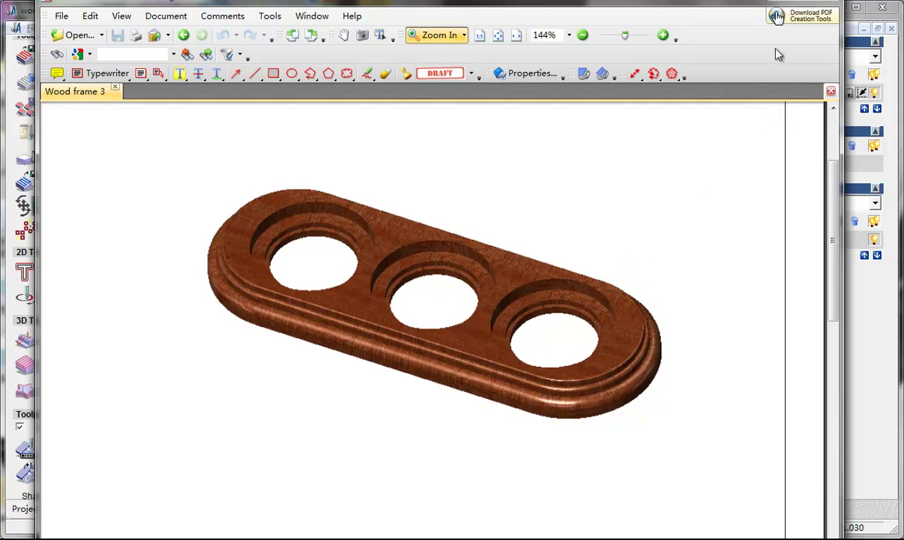
left_click(777, 5)
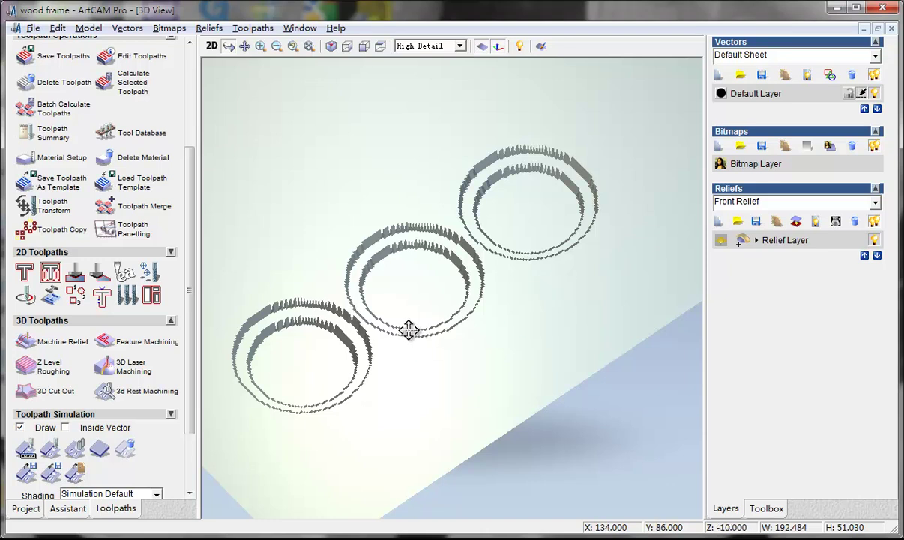
Select the outermost and innermost rounded outlines of the frame together in the 2D view.
left_click(211, 46)
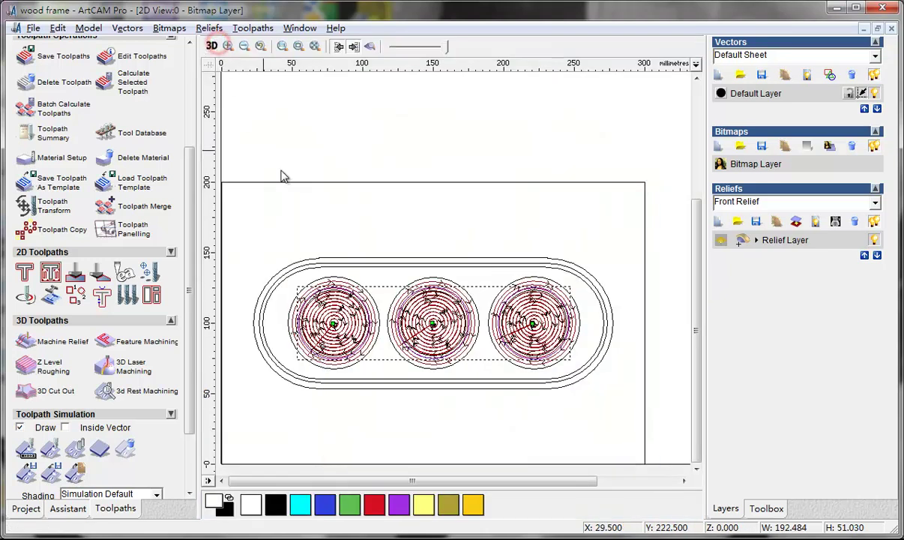
left_click(328, 259)
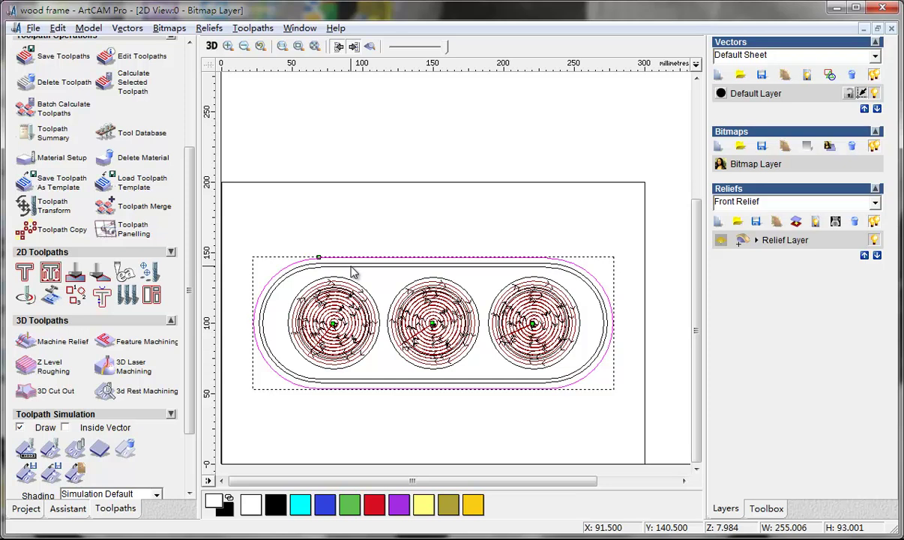
left_click(351, 264, "shift")
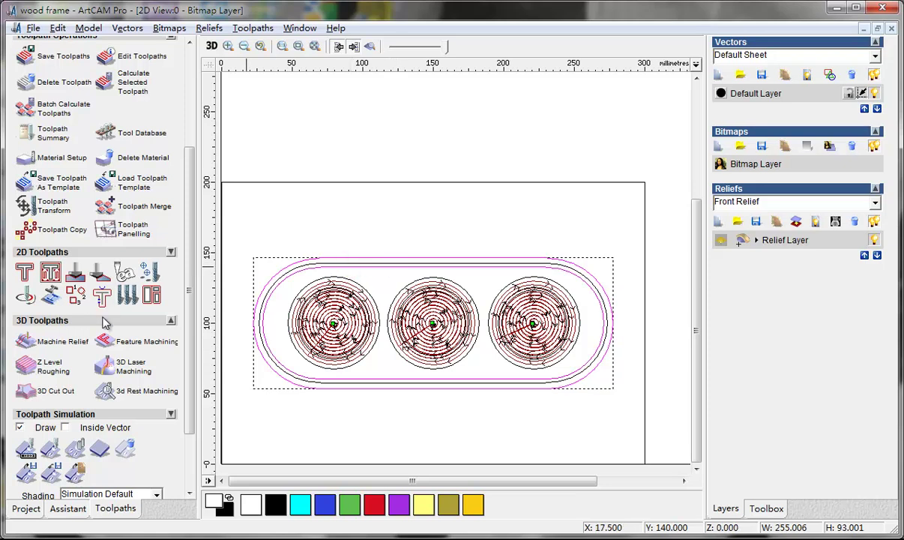
Start Machine Relief and adjust the material block, confirming 20 mm thickness with the model at 0 top offset.
left_click(29, 341)
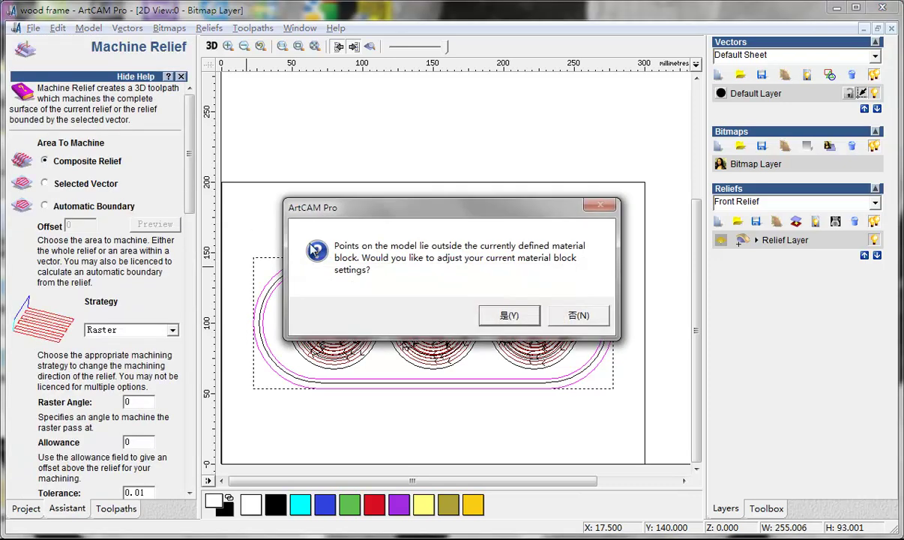
left_click(510, 317)
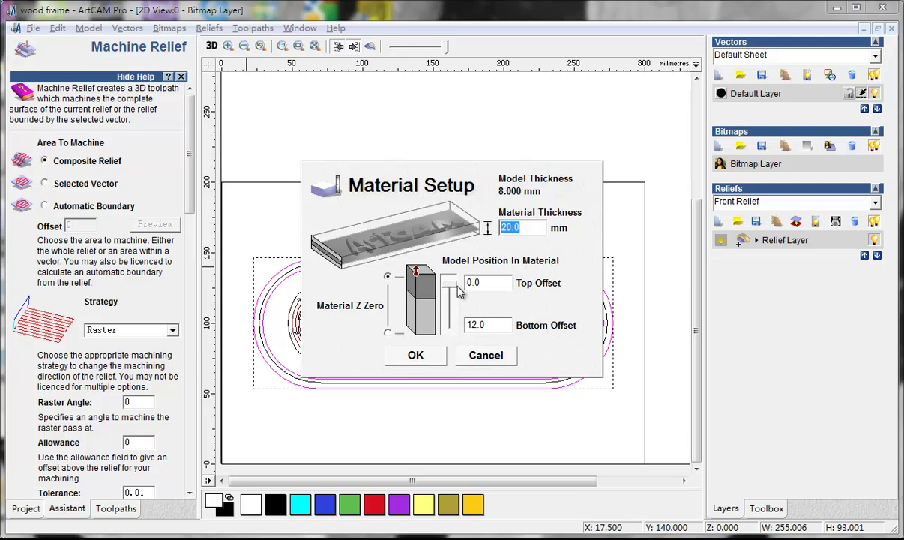
left_click_drag(458, 291, 453, 271)
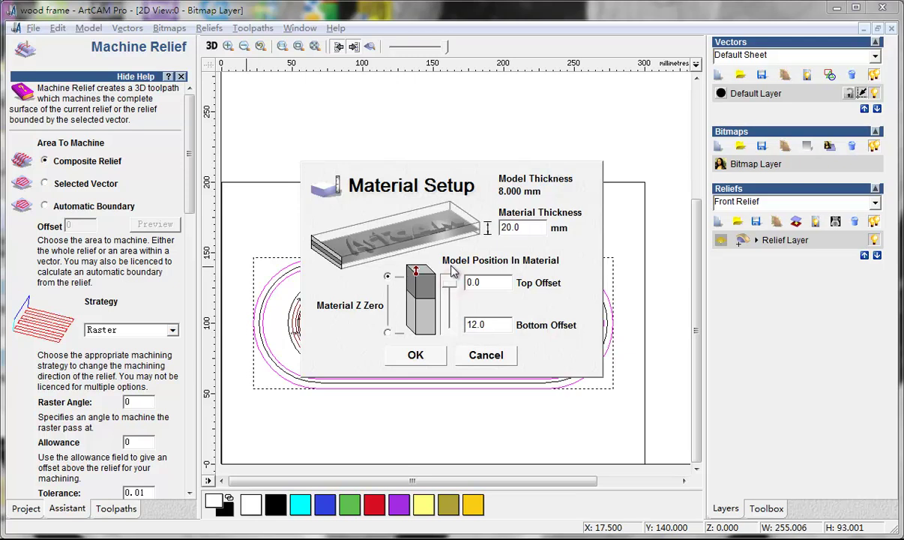
left_click(423, 358)
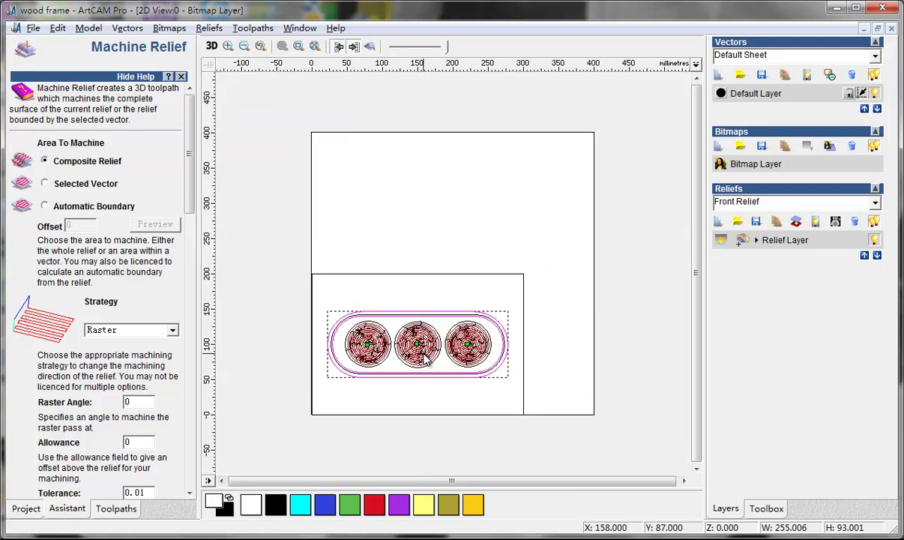
Limit the relief machining area to the selected vectors and choose the machining strategy.
left_click_drag(191, 199, 191, 208)
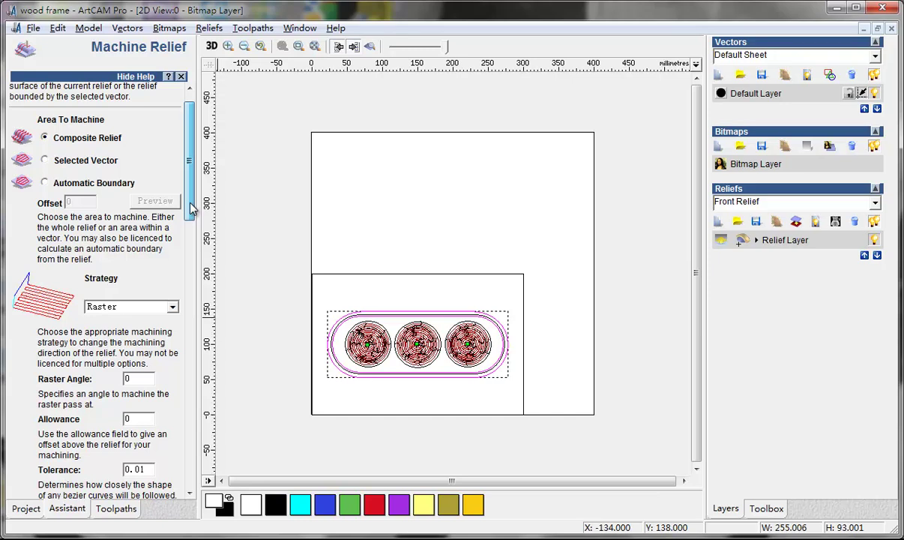
left_click(46, 162)
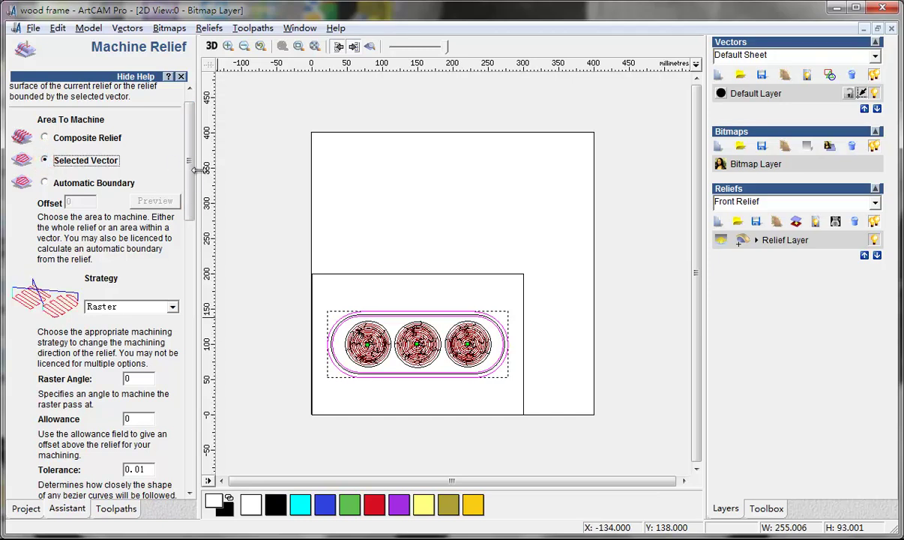
left_click_drag(189, 169, 181, 345)
left_click(173, 233)
left_click(105, 253)
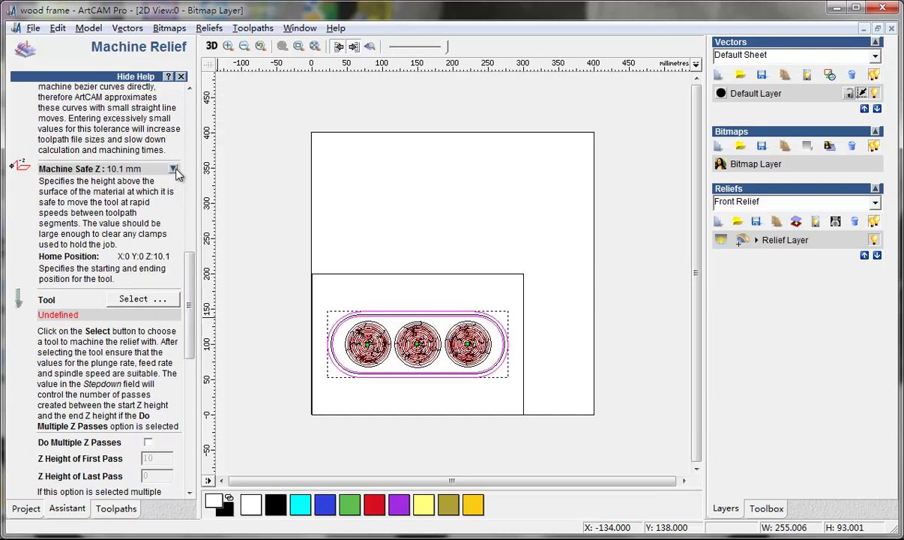
Set the Machine Relief Safe Z to 5 mm.
left_click(173, 169)
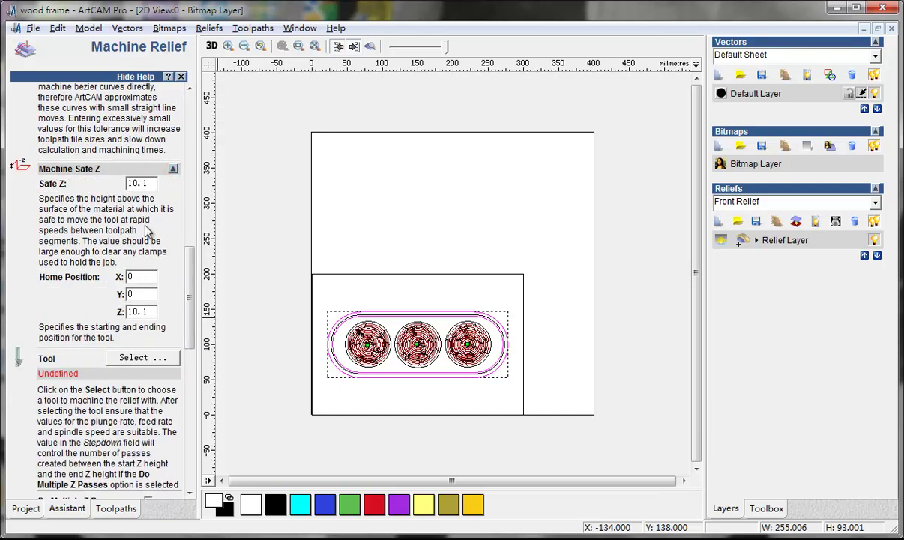
double_click(152, 311)
type("5")
double_click(154, 182)
type("5")
Choose the Ball Nose 6 mm 3D finishing tool from the tool database for Machine Relief.
left_click_drag(191, 321, 187, 373)
left_click(155, 184)
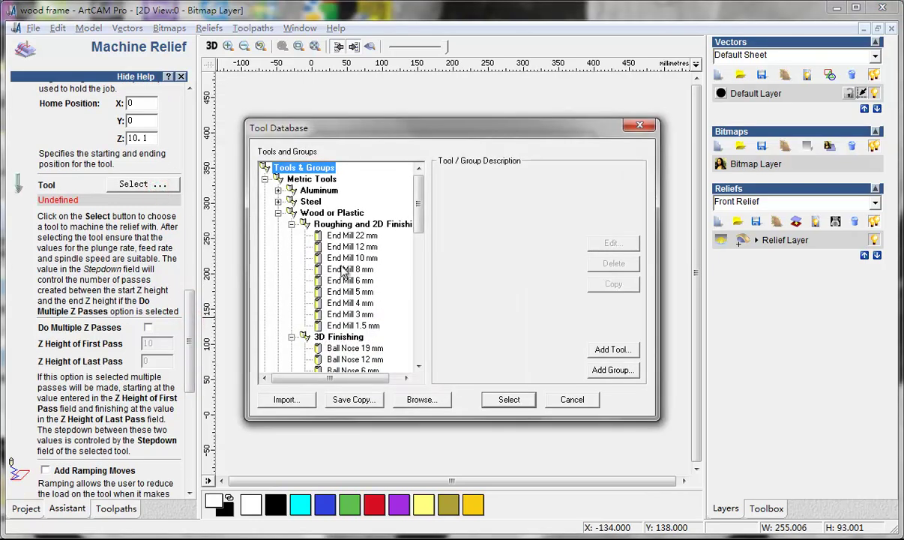
left_click_drag(419, 223, 420, 257)
left_click(365, 235)
left_click(509, 400)
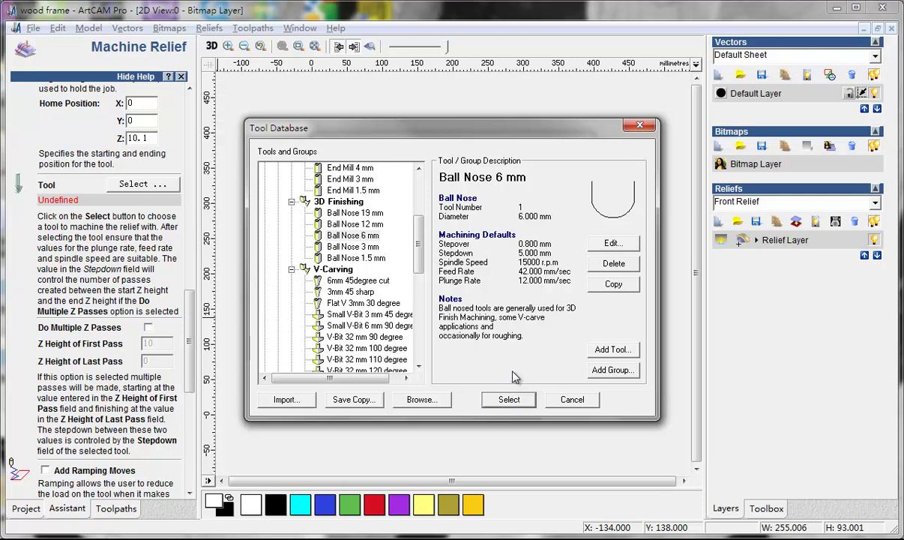
left_click(509, 399)
left_click(509, 400)
Review the Ball Nose 6 mm cutting parameters and calculate the Machine Relief toolpath immediately.
left_click_drag(190, 331, 188, 291)
left_click(173, 286)
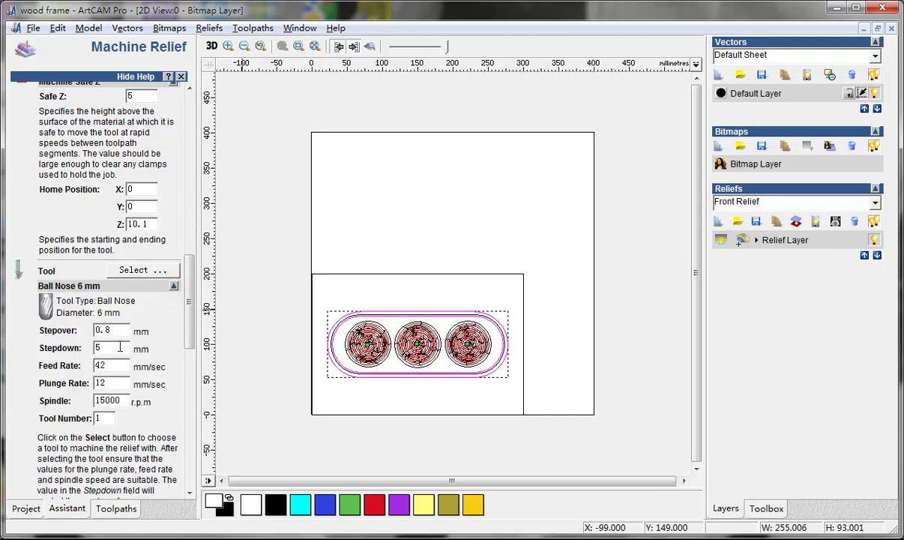
left_click_drag(189, 330, 185, 469)
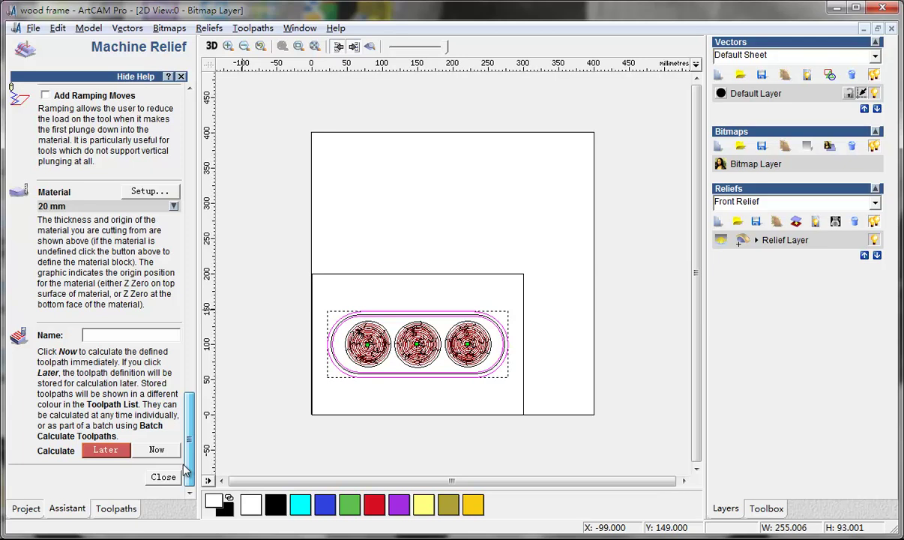
left_click(156, 450)
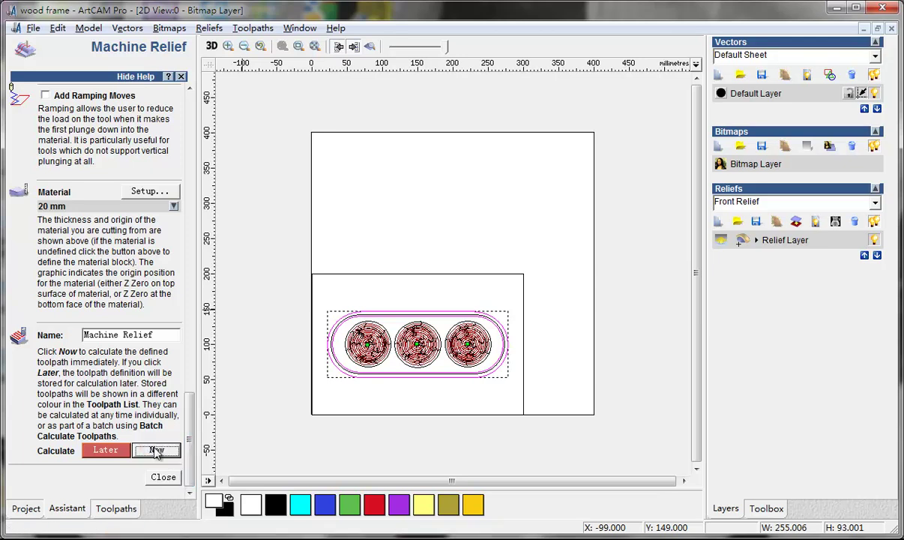
Close Machine Relief, simulate its toolpath on the block in 3D and inspect the moulded edge up close.
left_click(213, 47)
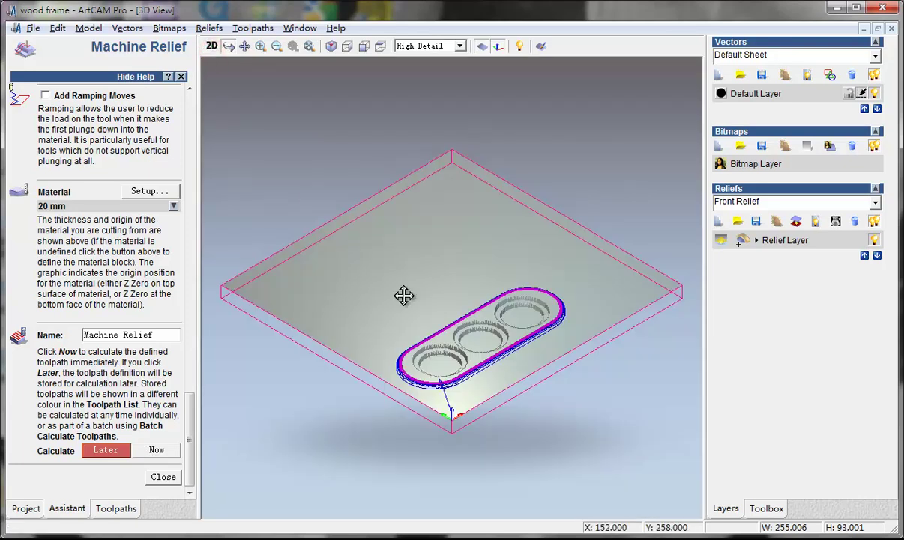
left_click(163, 476)
left_click(60, 450)
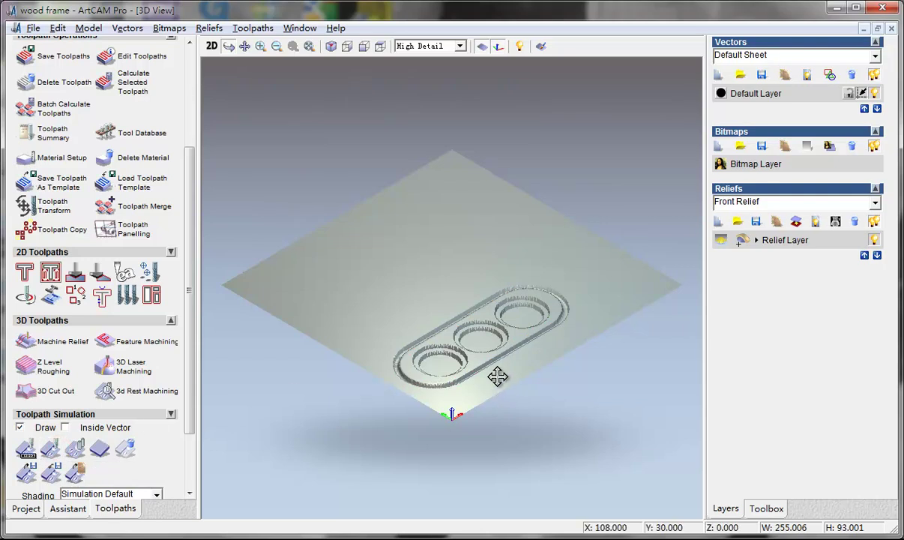
left_click_drag(494, 365, 546, 348)
scroll(528, 365, "up", 2)
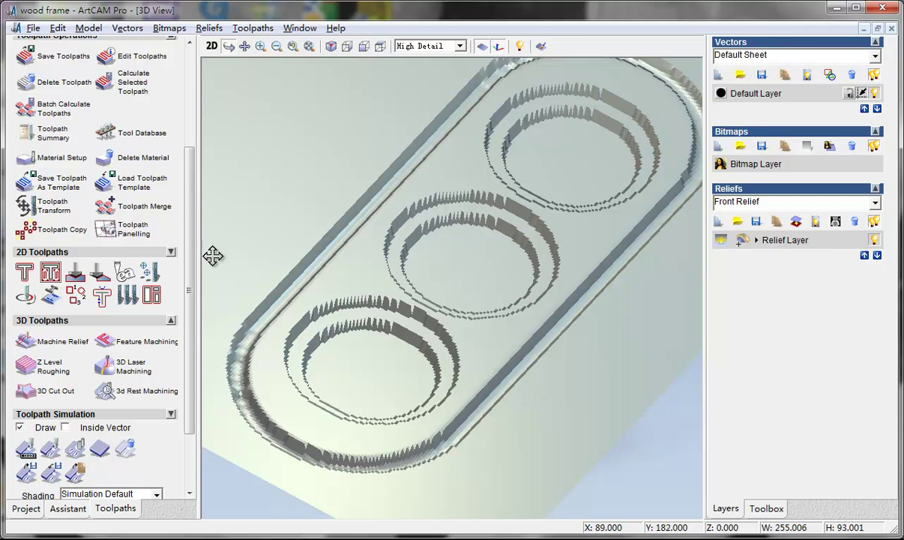
Reopen the Machine Relief toolpath for editing and replace its tool with the Ball Nose 3 mm.
scroll(180, 275, "up", 3)
left_click(59, 131)
scroll(187, 180, "down", 15)
left_click(137, 363)
left_click_drag(418, 219, 421, 269)
left_click(367, 236)
left_click(512, 403)
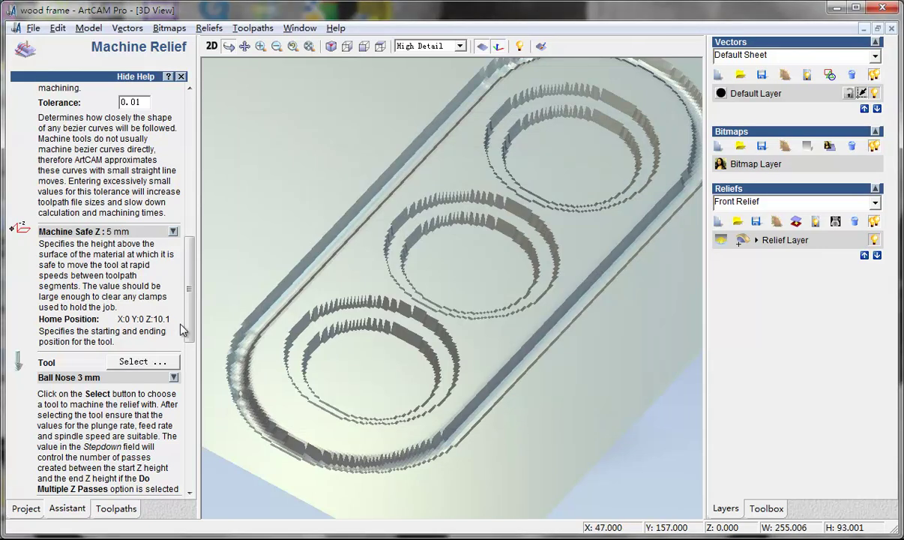
Recalculate the Machine Relief toolpath immediately, close its settings and simulate the toolpath on the block.
left_click_drag(190, 315, 172, 511)
left_click(166, 452)
left_click(164, 478)
left_click_drag(187, 318, 189, 457)
left_click(49, 397)
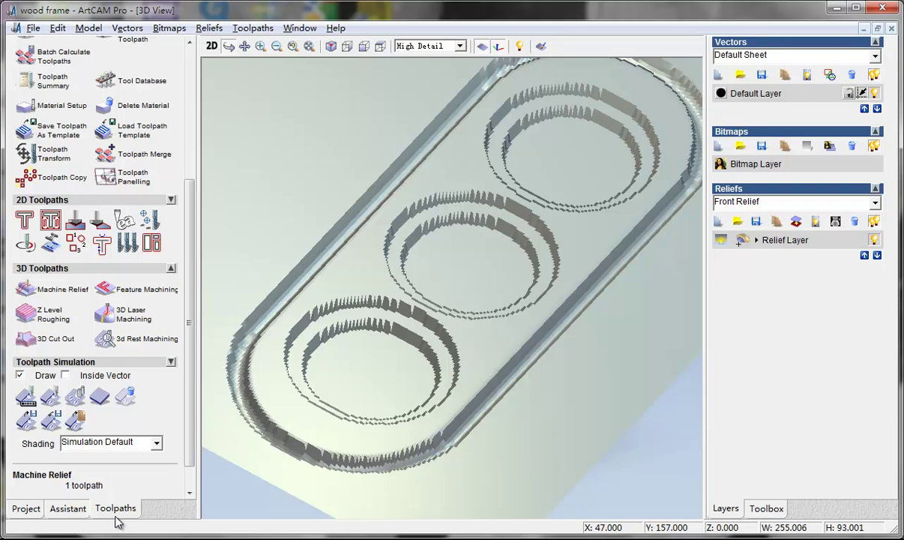
left_click(67, 511)
left_click(113, 509)
Select only the outermost rounded outline in the 2D view and start a 2D Profiling toolpath for it.
left_click(210, 45)
left_click(359, 379)
left_click(356, 373)
scroll(391, 380, "up", 1)
left_click(373, 386)
scroll(192, 397, "up", 1)
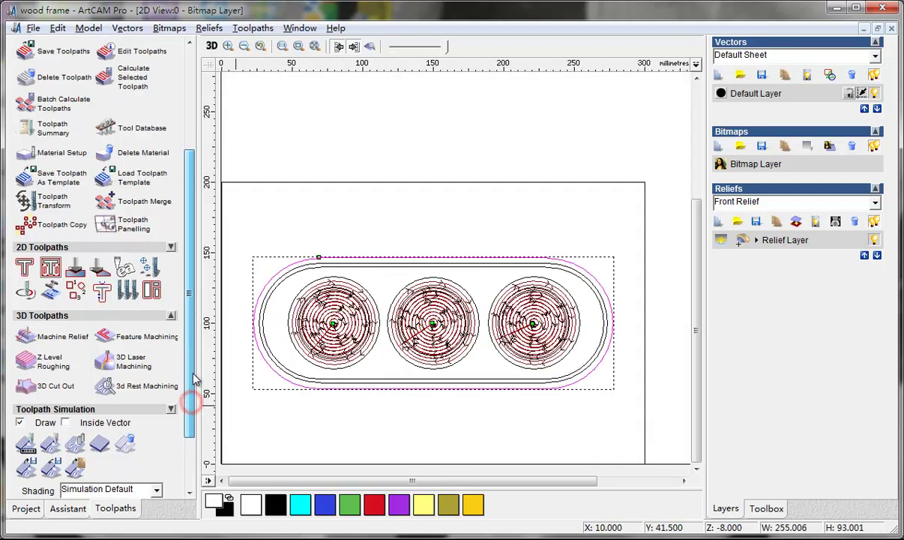
left_click(24, 268)
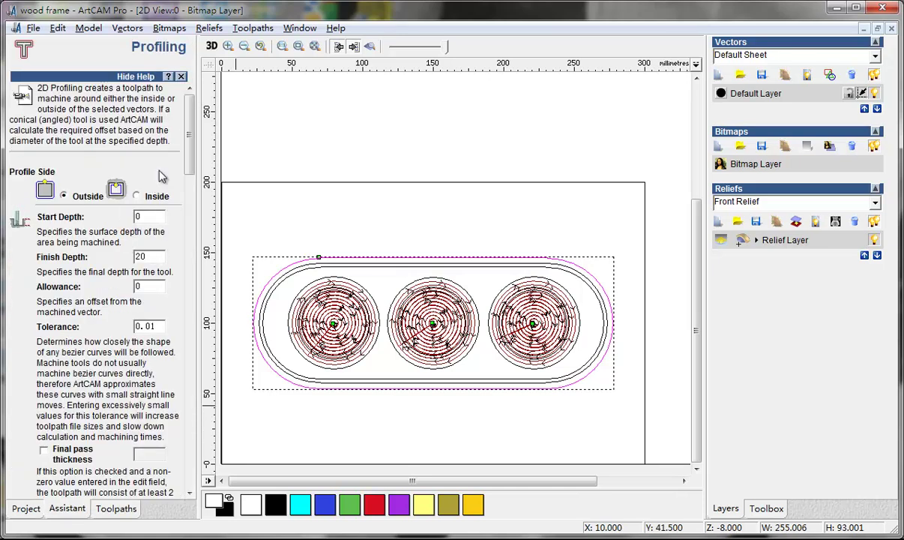
Assign the End Mill 6 mm as the profiling tool, review its cutting parameters and calculate the outside profile immediately.
scroll(188, 161, "down", 10)
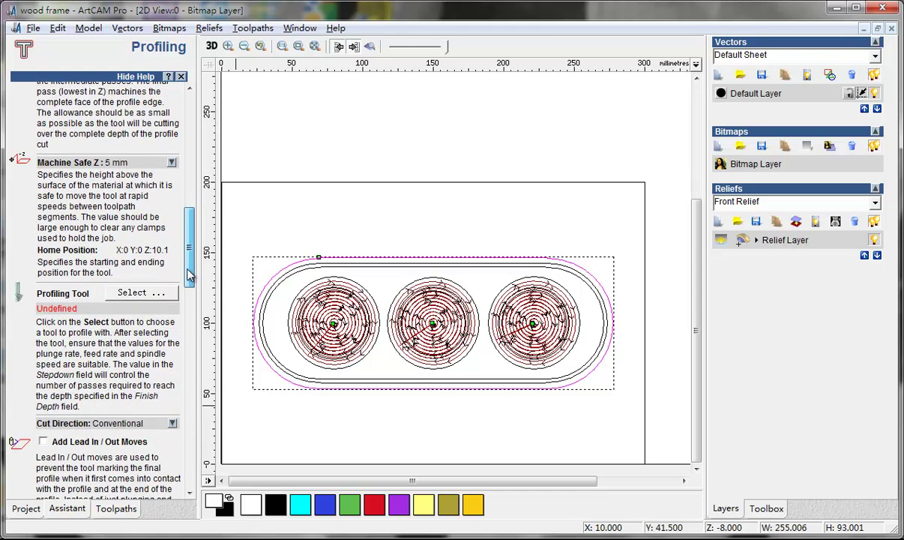
left_click(138, 293)
double_click(341, 279)
scroll(180, 241, "down", 3)
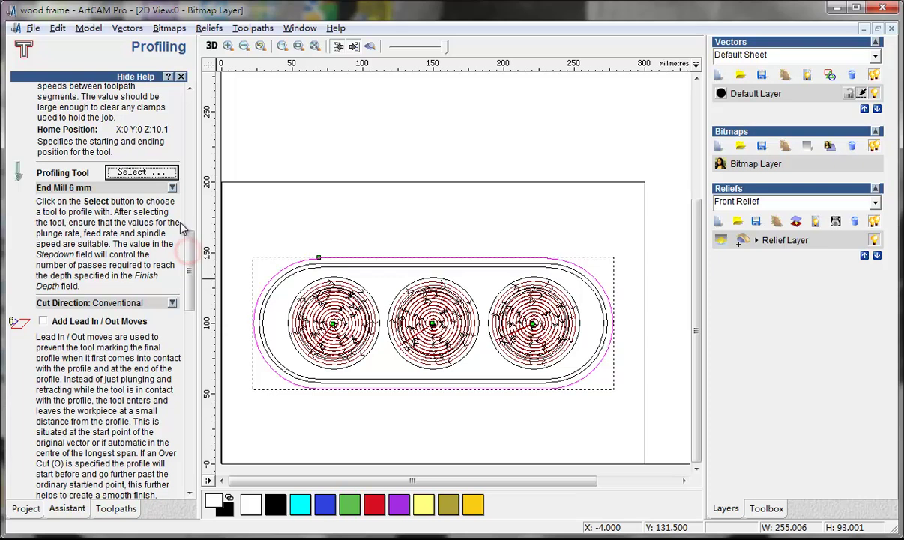
left_click(172, 188)
left_click(131, 250)
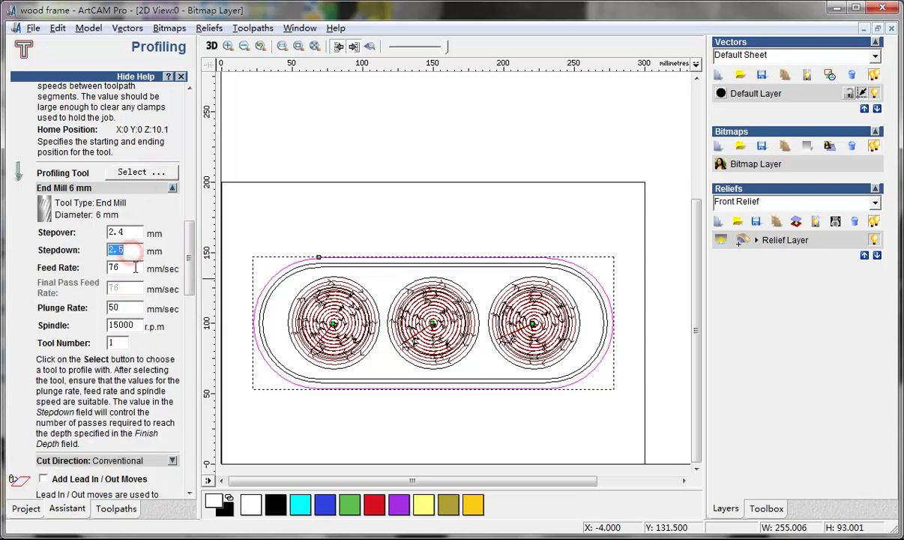
left_click_drag(195, 263, 184, 454)
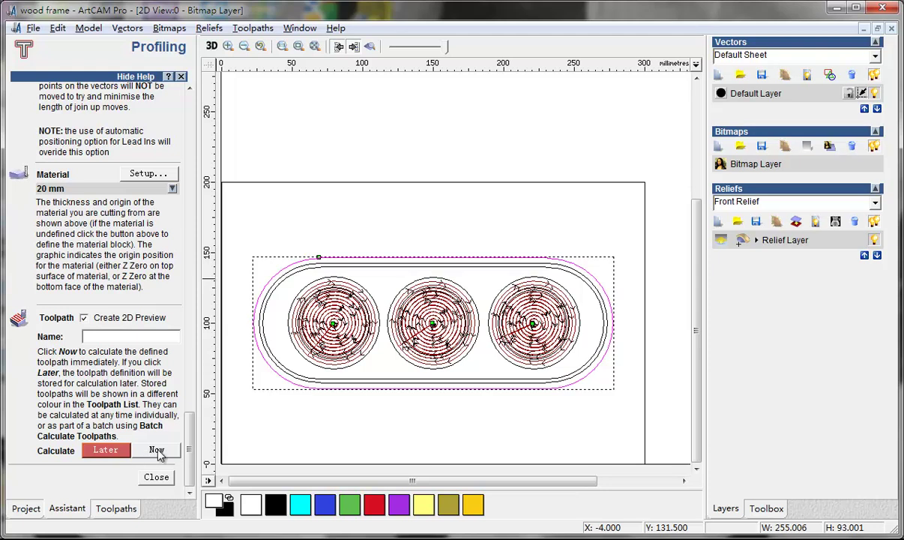
left_click(157, 451)
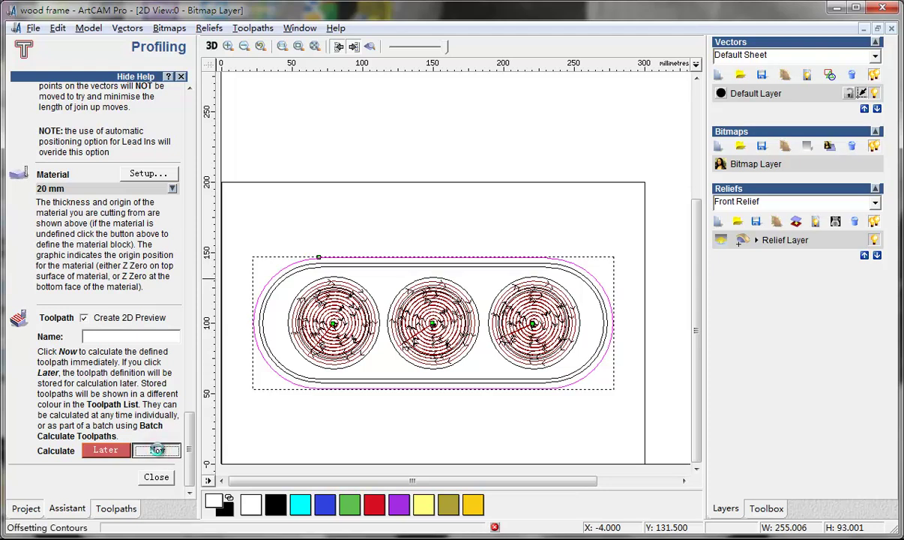
Close the profiling settings, simulate the outside profile toolpath and inspect the cut in the 3D view.
left_click(211, 46)
left_click(143, 477)
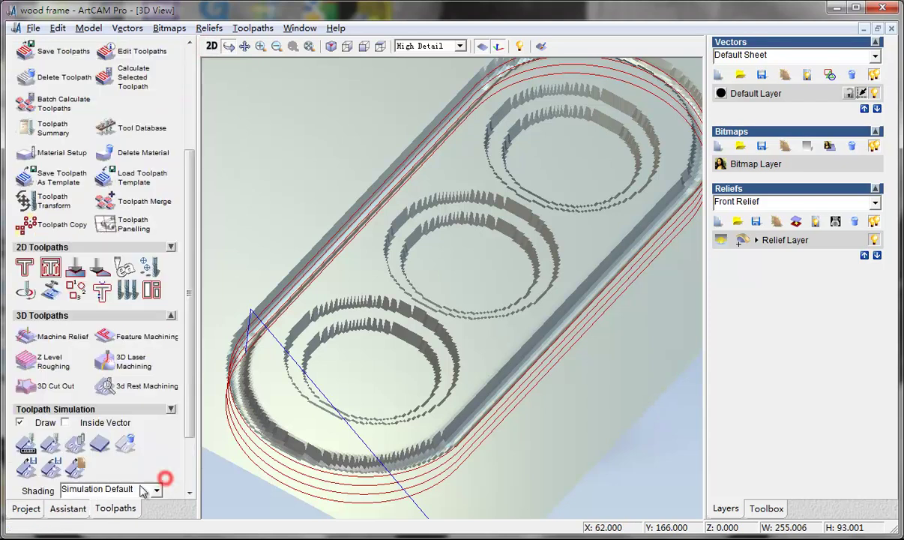
left_click(46, 445)
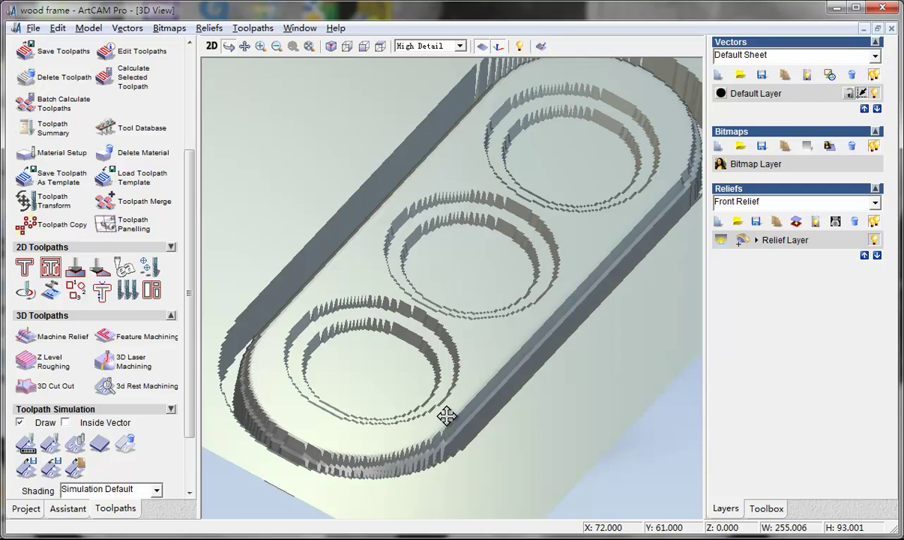
left_click_drag(443, 409, 501, 383)
left_click_drag(598, 237, 434, 288)
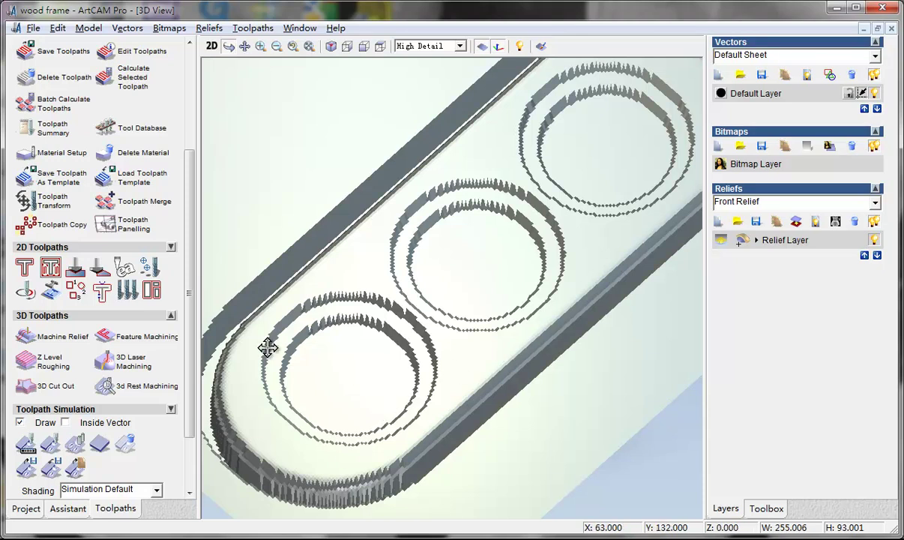
Switch to the PDF drawing of the wood frame, examine the rendered view and the dimensions of section A-A, and return to ArtCAM.
key("alt+Tab")
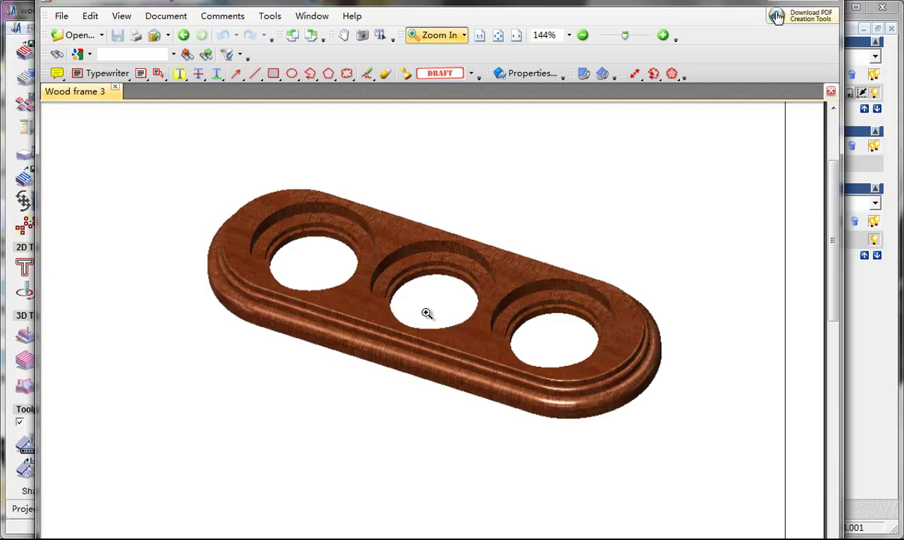
left_click(412, 330, "ctrl")
left_click(406, 339, "ctrl")
left_click(348, 357, "ctrl")
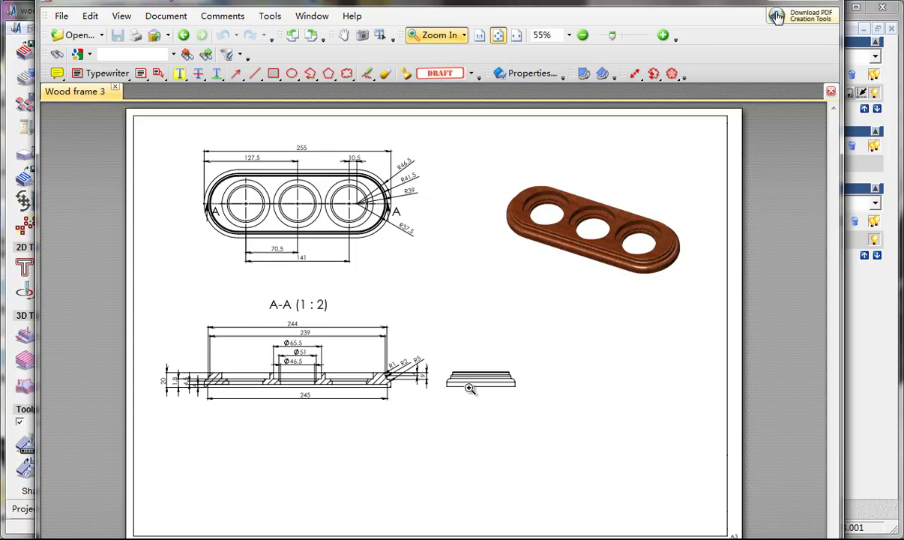
left_click(281, 394)
left_click(281, 394)
left_click(312, 380)
left_click(316, 380)
left_click(316, 380)
left_click(337, 383)
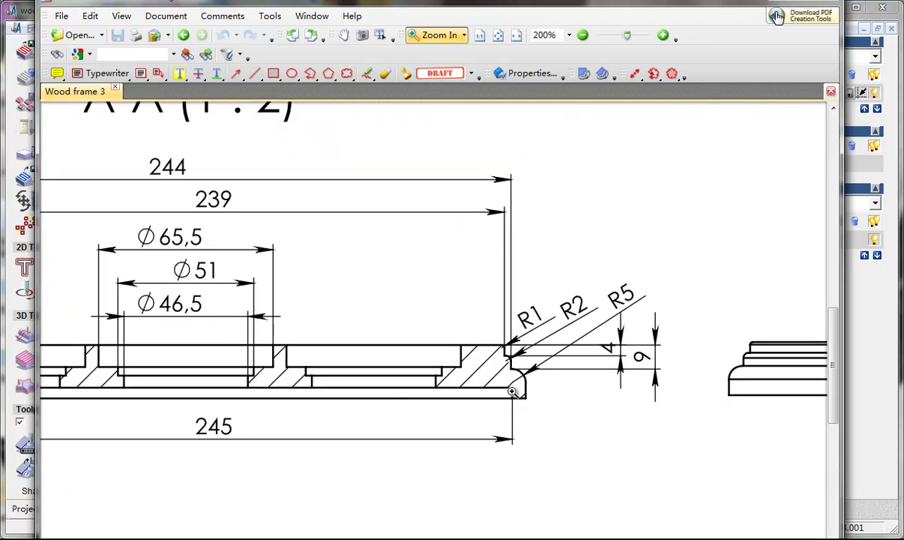
left_click(197, 392, "ctrl")
left_click(201, 395, "ctrl")
left_click(199, 396, "ctrl")
left_click(198, 397, "ctrl")
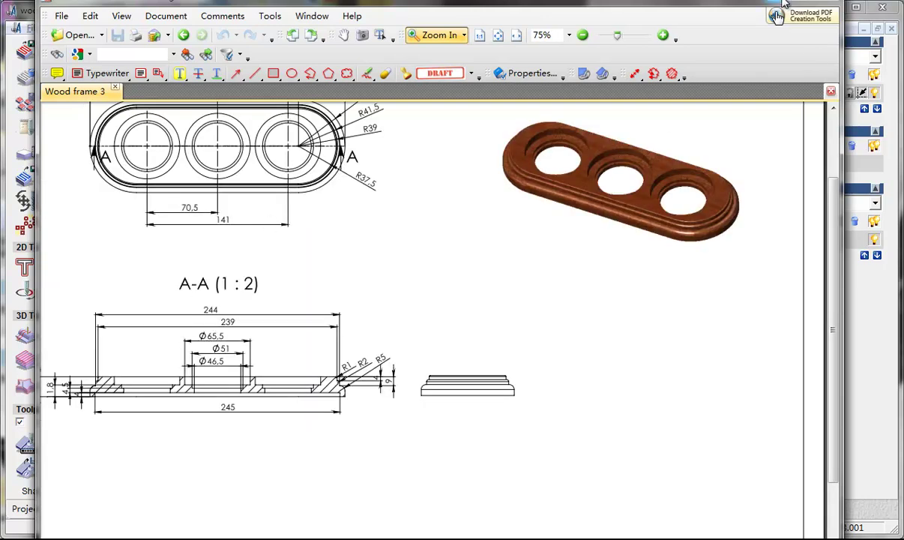
left_click(781, 5)
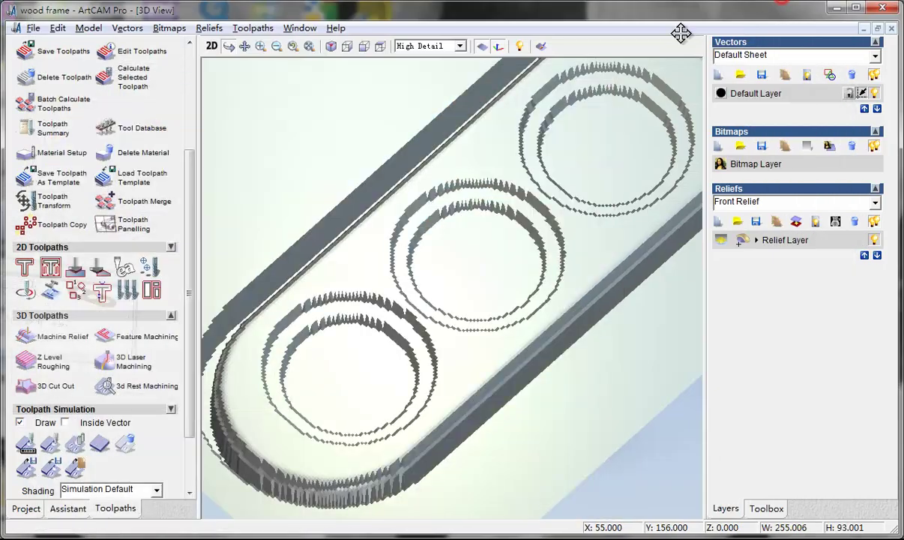
Return to the 2D view and deselect the outermost outline.
left_click(213, 47)
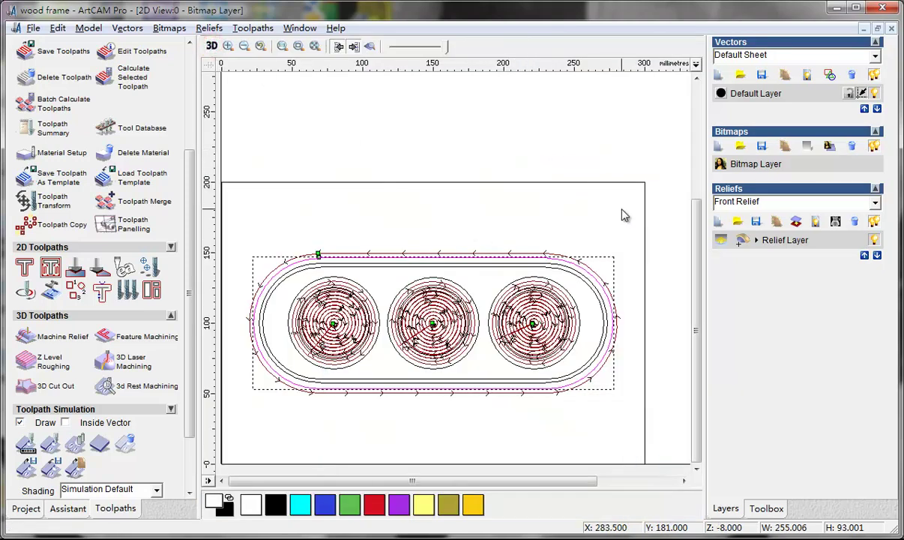
left_click_drag(255, 324, 506, 356)
key("Escape")
left_click(639, 317)
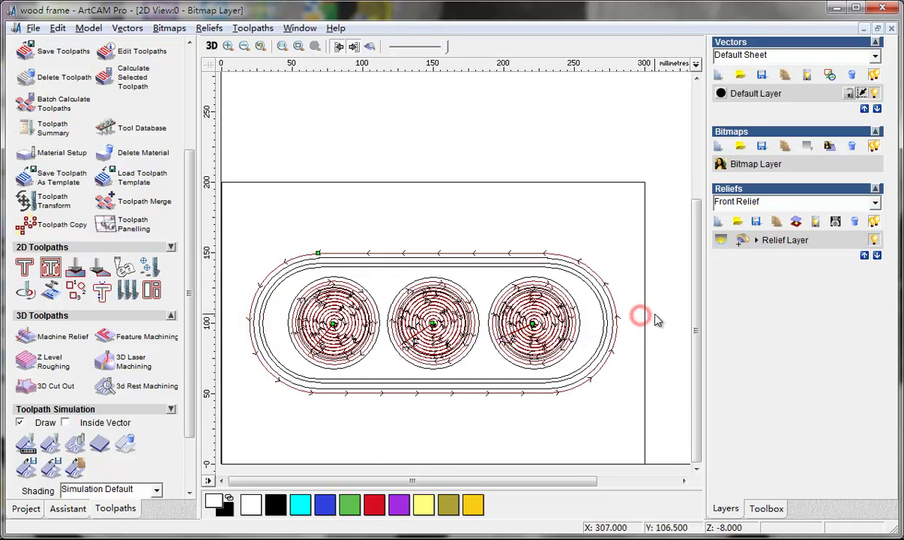
scroll(654, 318, "down", 1)
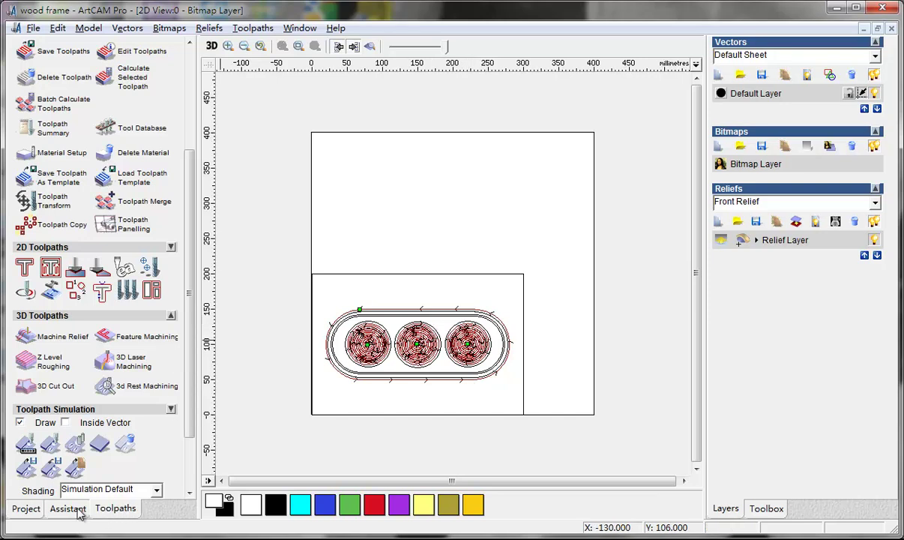
Open the profile options, select the outside profile toolpath around the frame and show its bridge settings.
mouse_move(189, 408)
left_mouse_down()
mouse_move(189, 361)
mouse_move(188, 412)
left_mouse_up()
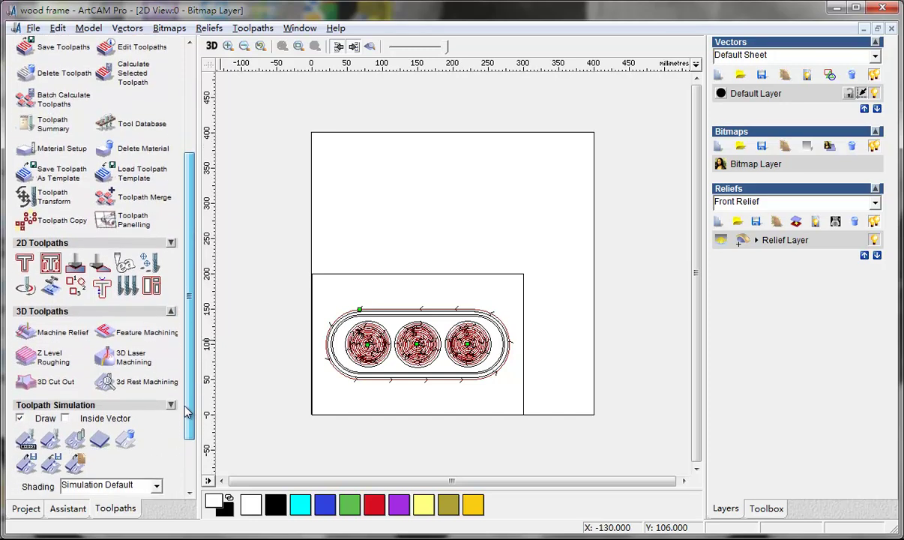
left_click(102, 288)
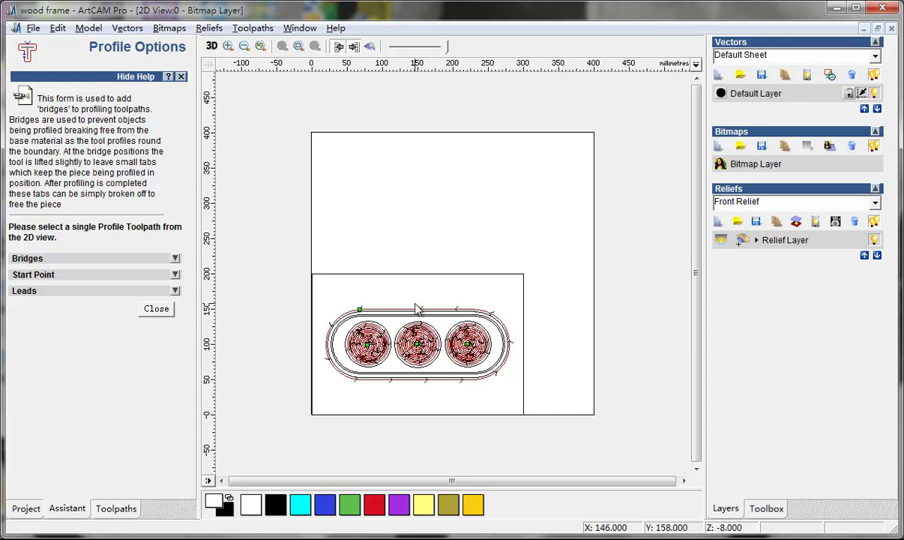
left_click(399, 283)
scroll(397, 285, "up", 2)
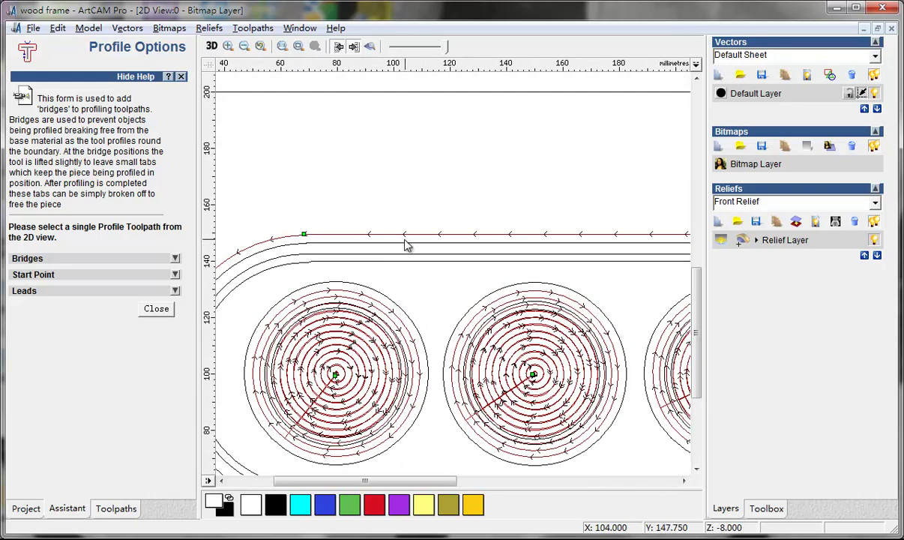
left_click(417, 235)
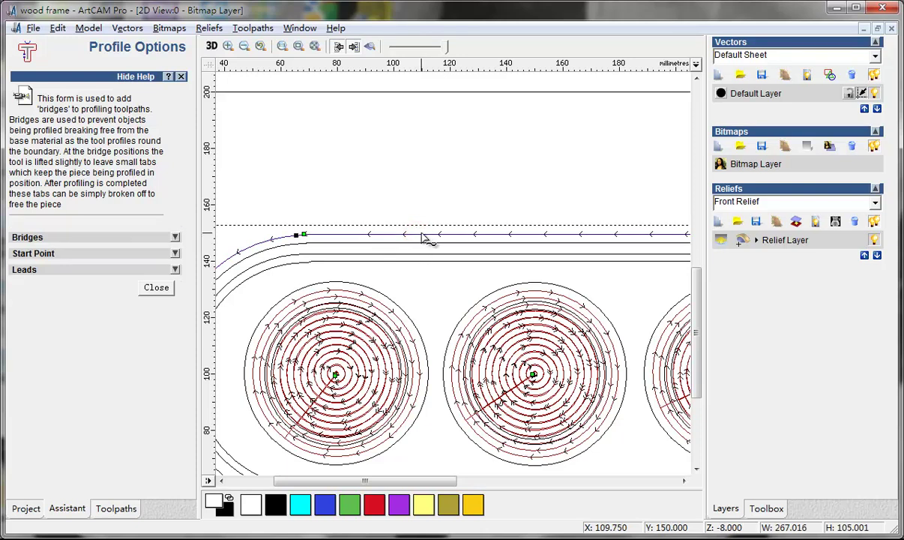
left_click(175, 238)
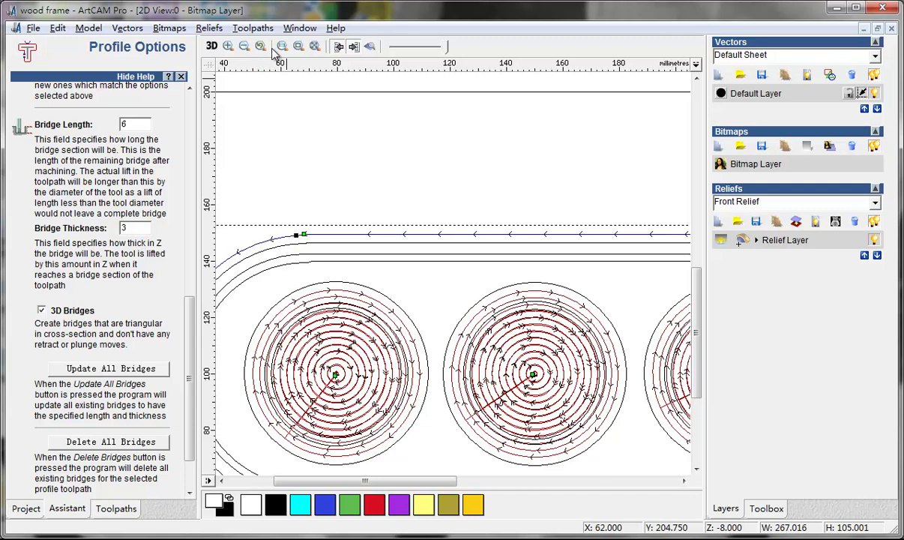
Set the bridge length to 8 and create a constant number of 8 bridges, 3 thick, on the outside profile toolpath.
left_click(298, 46)
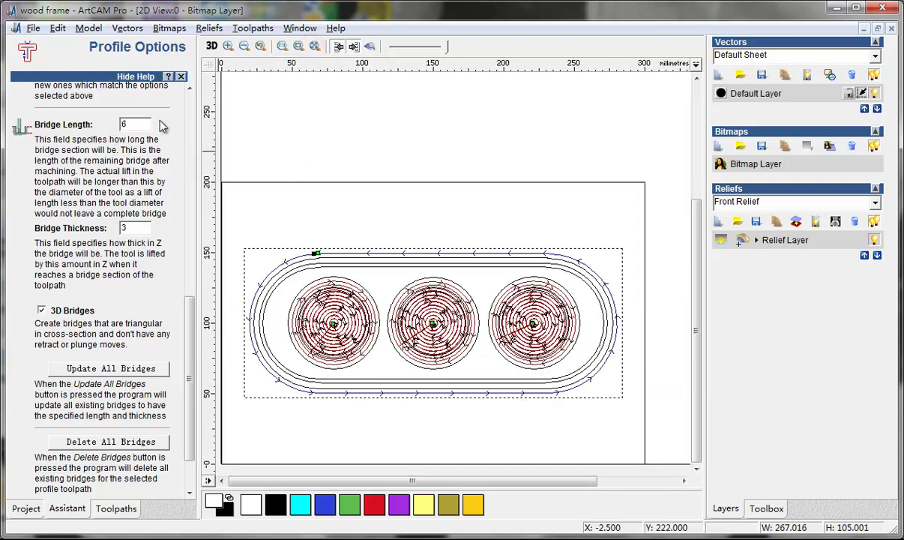
double_click(142, 123)
left_click_drag(189, 322, 193, 229)
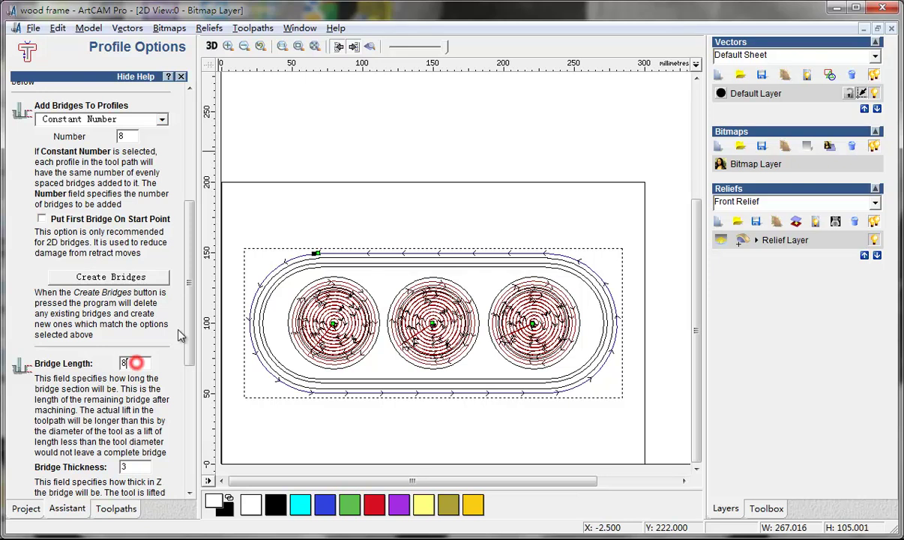
left_click_drag(190, 303, 191, 259)
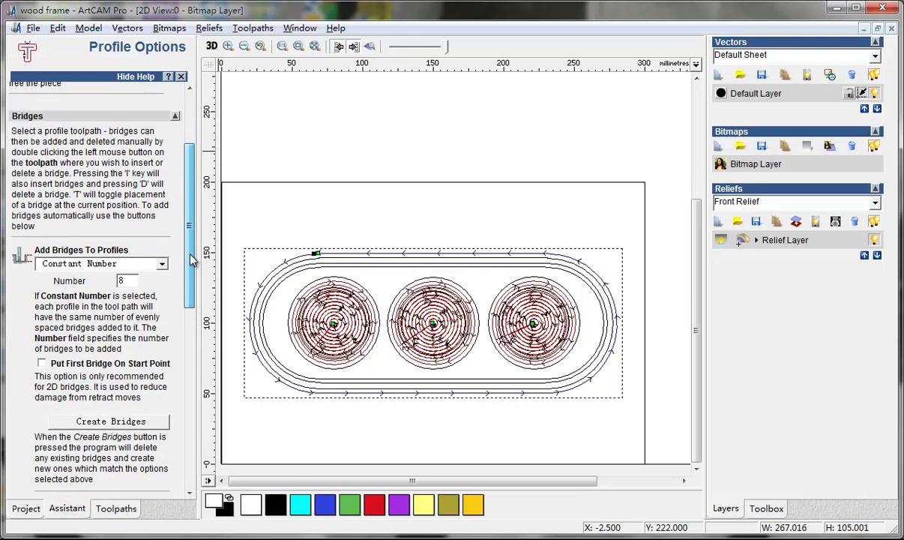
left_click(147, 264)
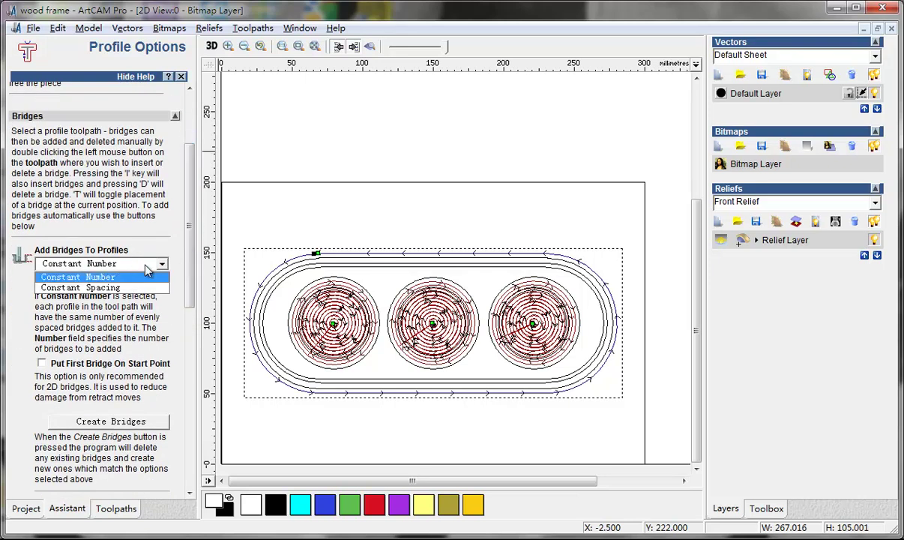
left_click(153, 221)
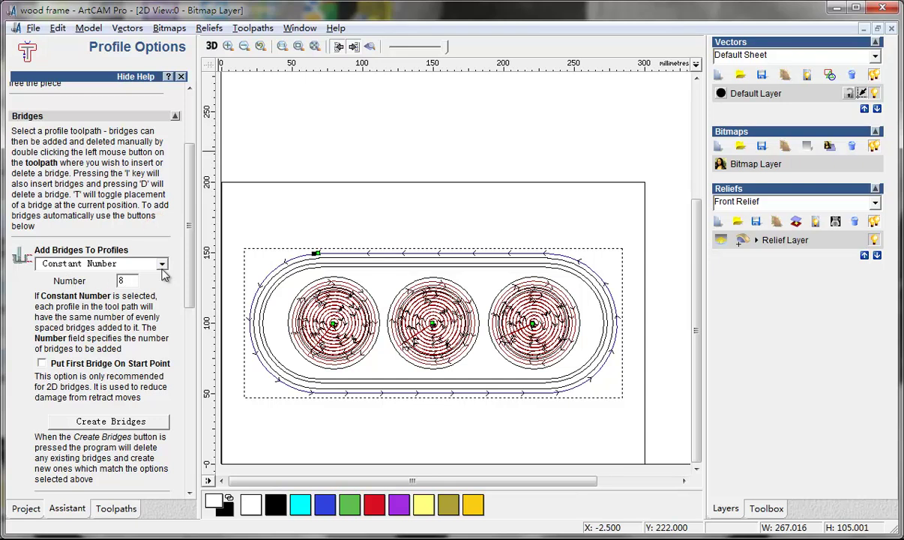
left_click_drag(187, 228, 174, 363)
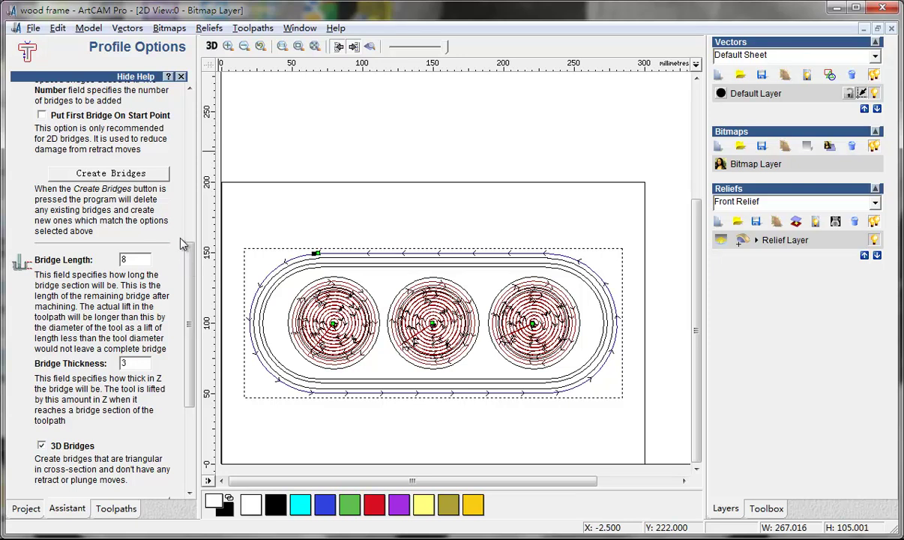
left_click(137, 176)
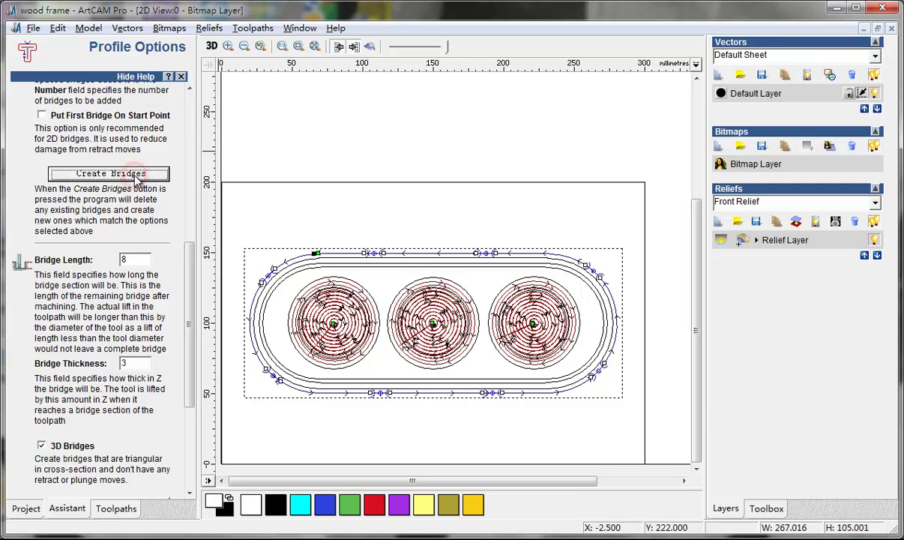
Set the bridge length and thickness to 2, update all bridges and close the profile options.
double_click(123, 258)
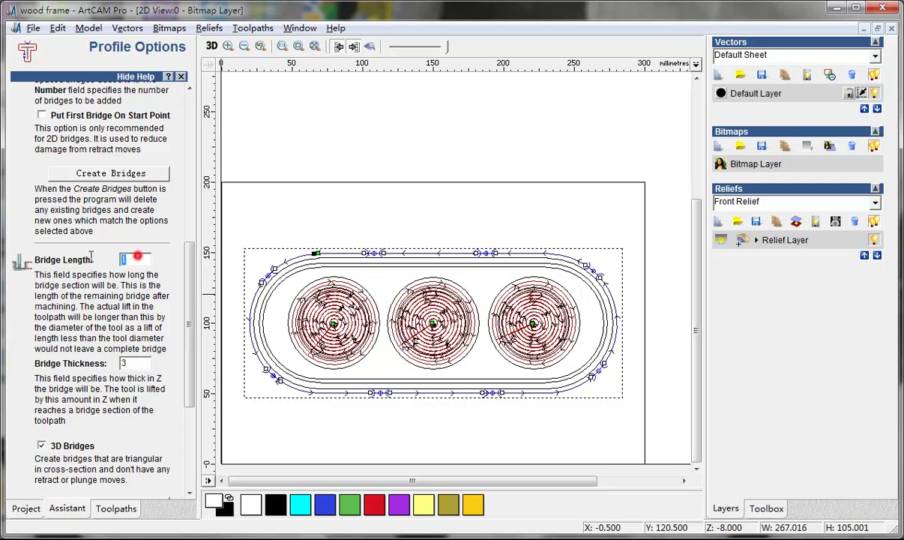
type("2")
double_click(142, 365)
type("2")
left_click_drag(191, 362, 186, 426)
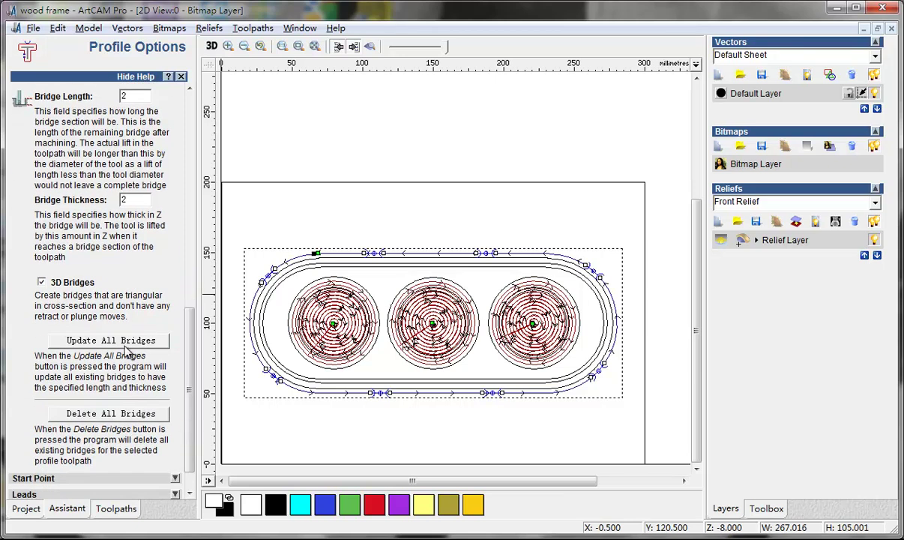
left_click(126, 345)
left_click_drag(186, 415, 188, 421)
left_click(154, 477)
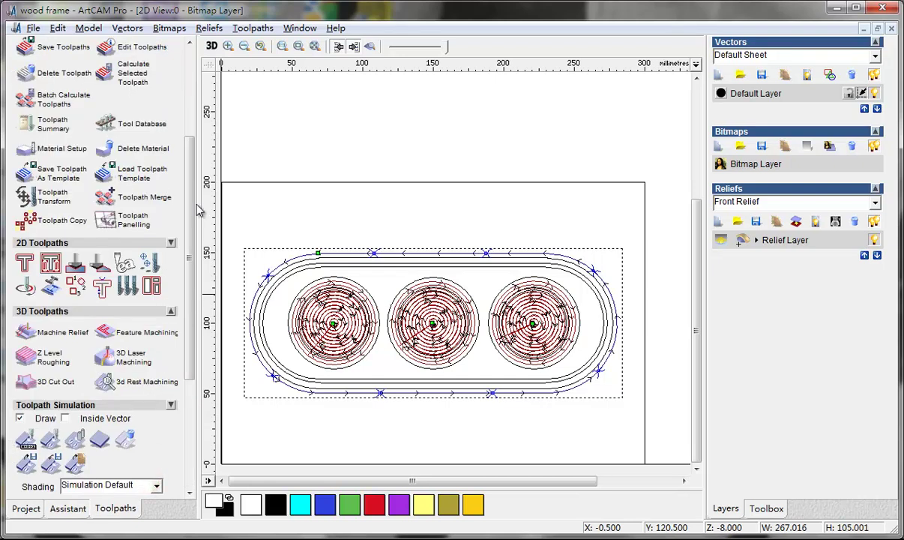
Reset the simulation block in the 3D view and simulate all toolpaths again.
left_click(212, 48)
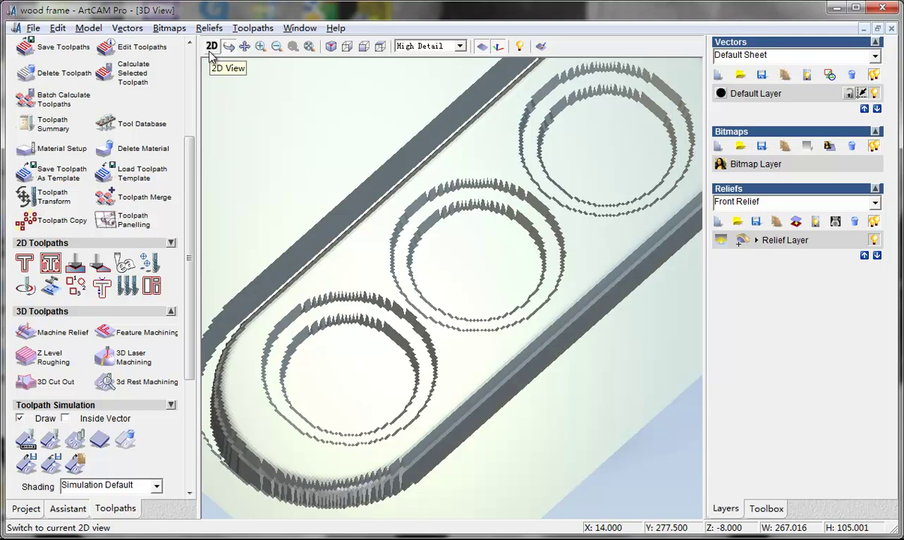
left_click(106, 441)
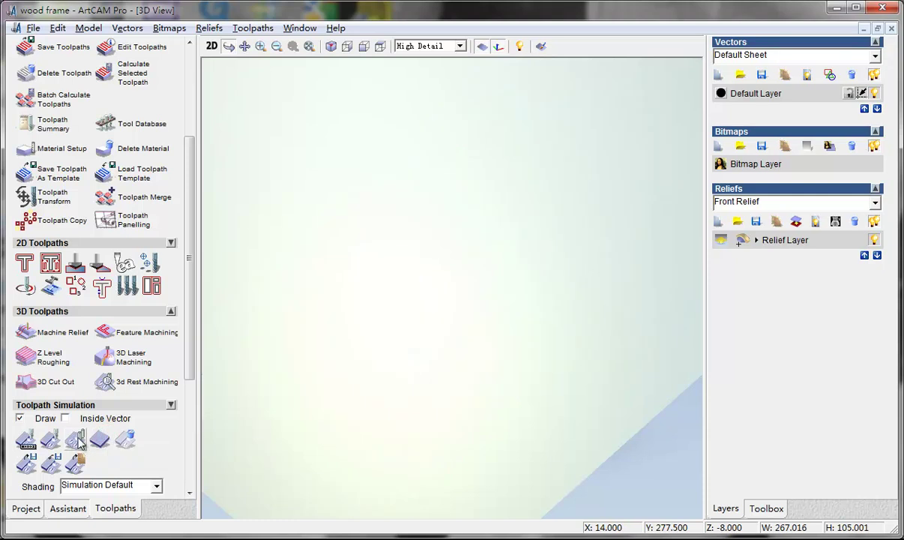
left_click(78, 443)
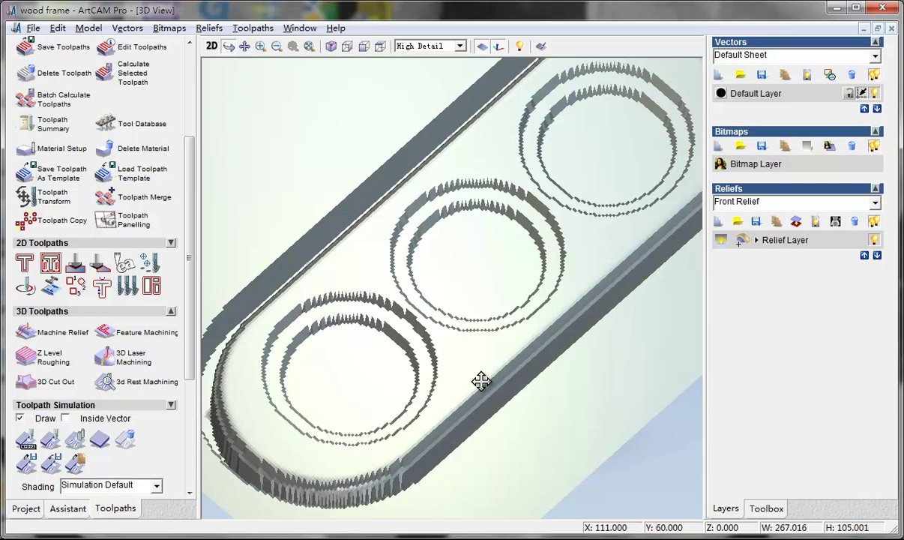
Examine the simulated block from several angles, checking the bridges along the outside profile cut.
left_click_drag(480, 380, 344, 225)
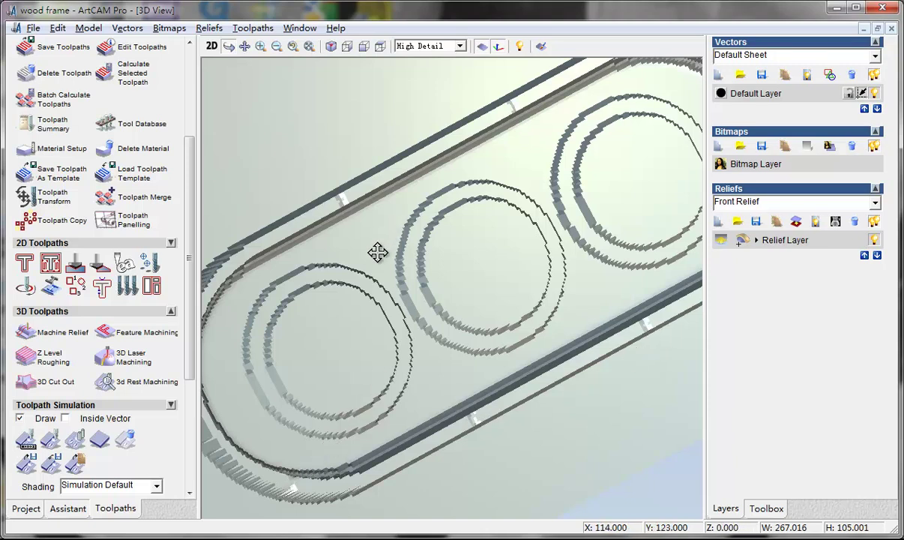
scroll(373, 251, "down", 1)
scroll(468, 234, "up", 1)
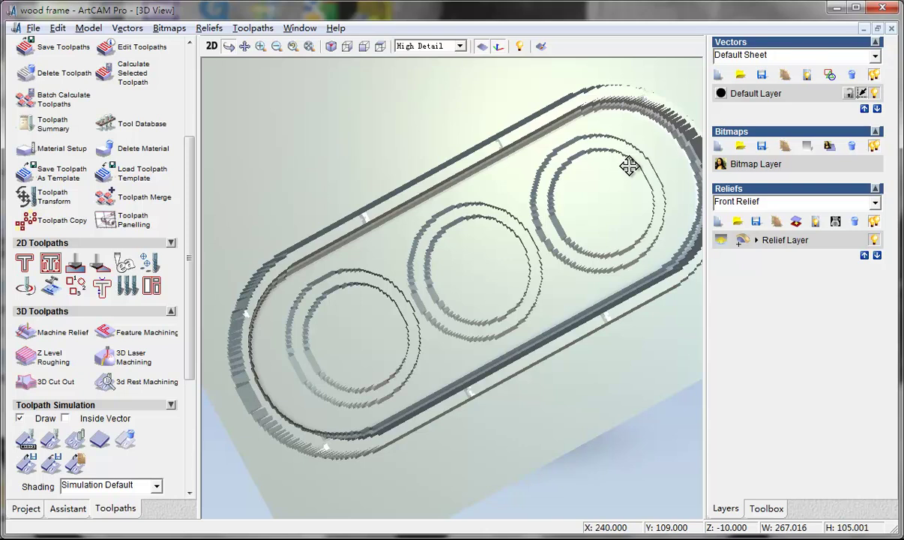
scroll(628, 166, "down", 1)
scroll(611, 225, "down", 1)
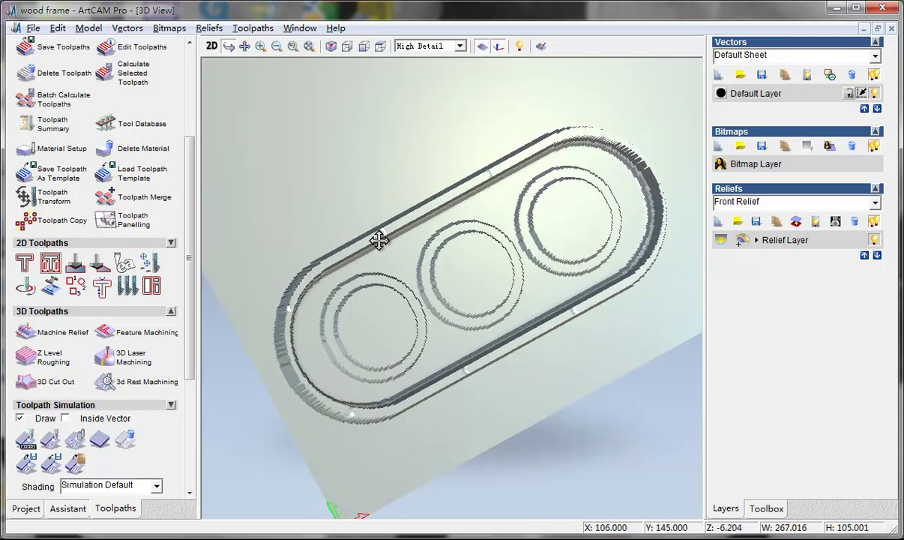
left_click_drag(378, 240, 412, 315)
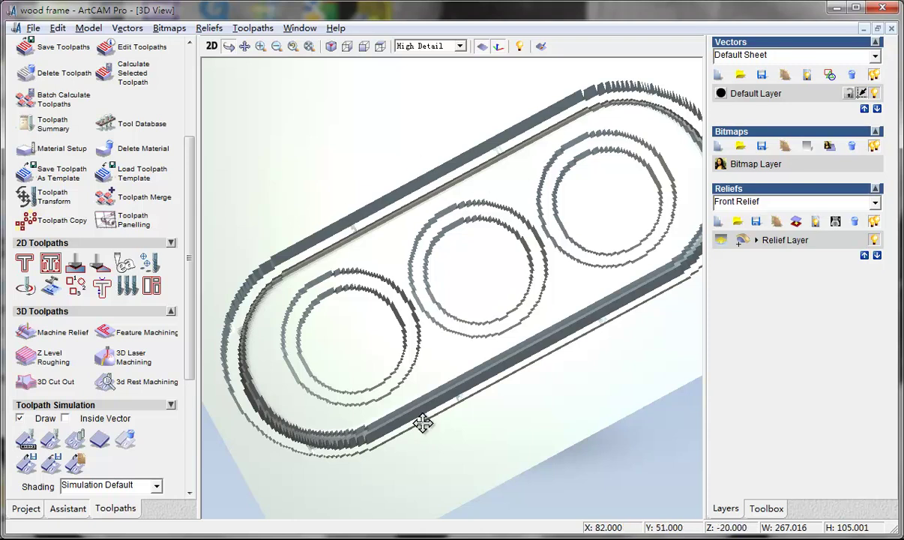
scroll(564, 260, "down", 2)
scroll(563, 260, "down", 1)
scroll(457, 237, "down", 1)
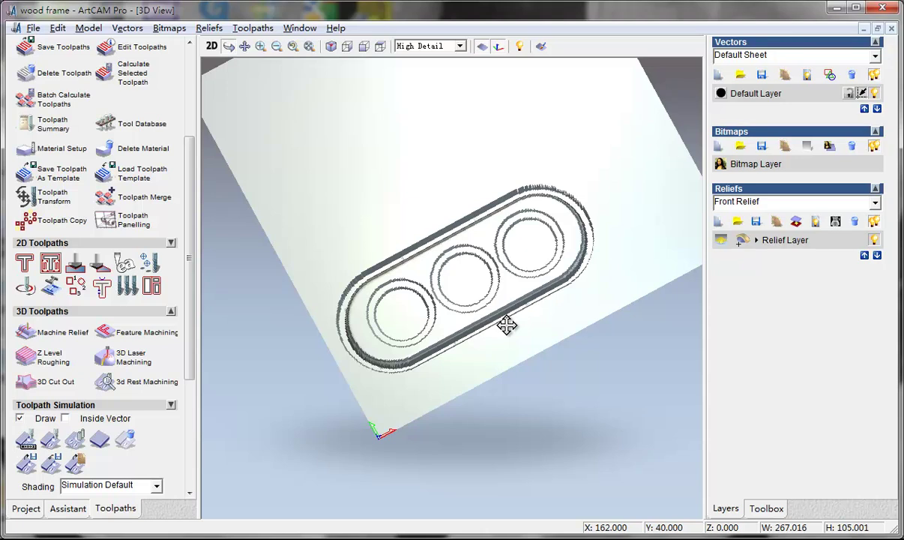
Switch to the 2D view and select the middle of the three oval outlines around the circles.
left_click(212, 47)
left_click(448, 177)
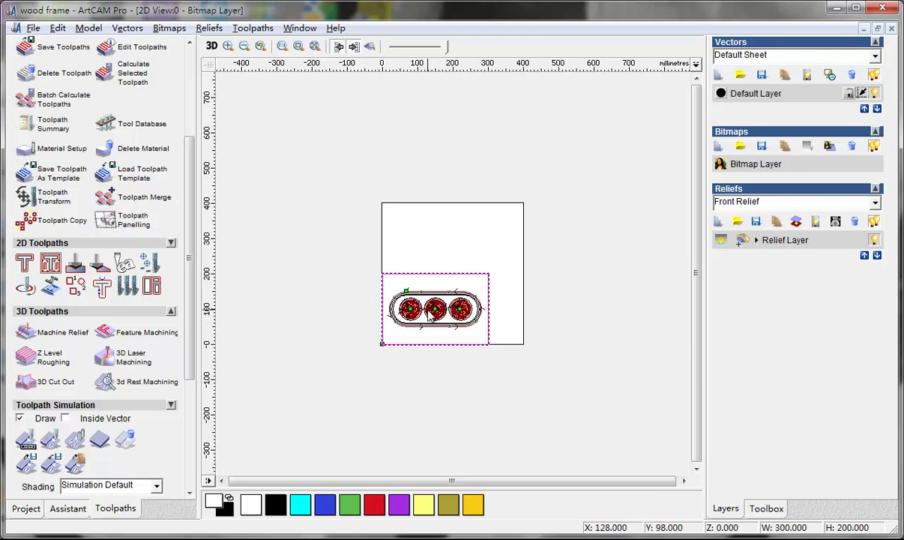
scroll(442, 303, "up", 1)
scroll(443, 303, "up", 1)
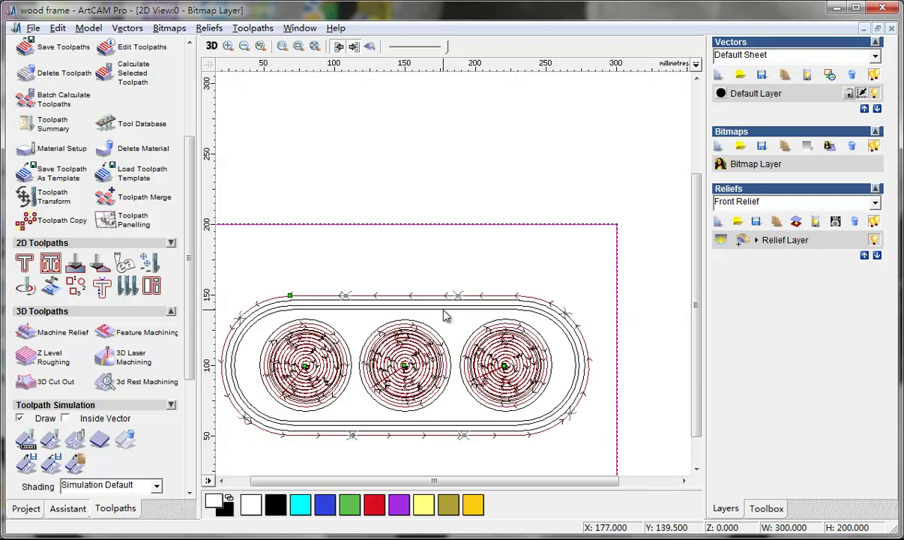
left_click(612, 367)
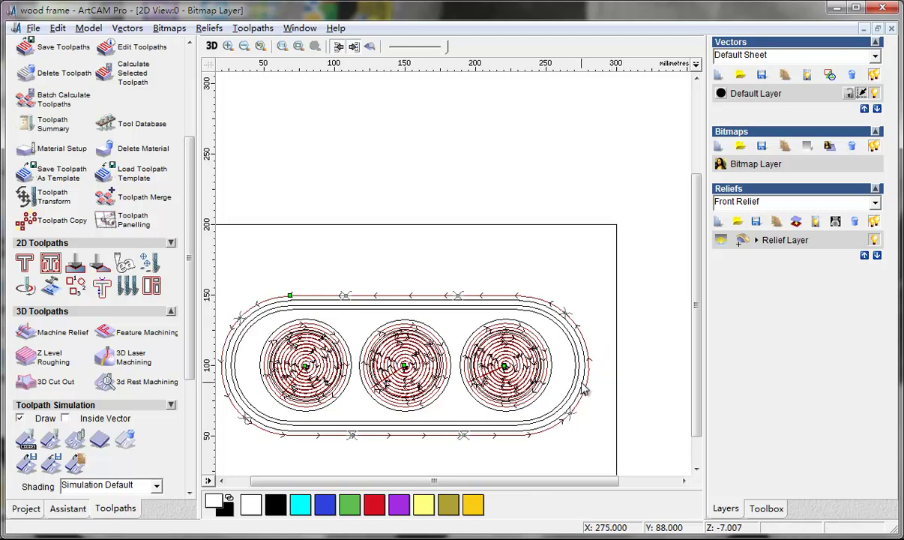
left_click(574, 383)
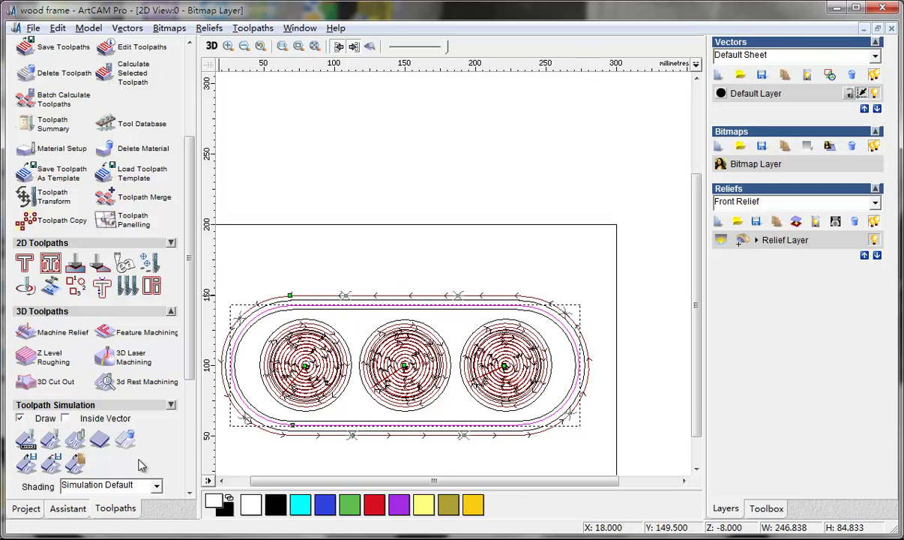
Start a 2D area clearance for the selected oval with a finish depth of 5 and the End Mill 6 mm tool.
left_click(50, 262)
double_click(144, 302)
type("5")
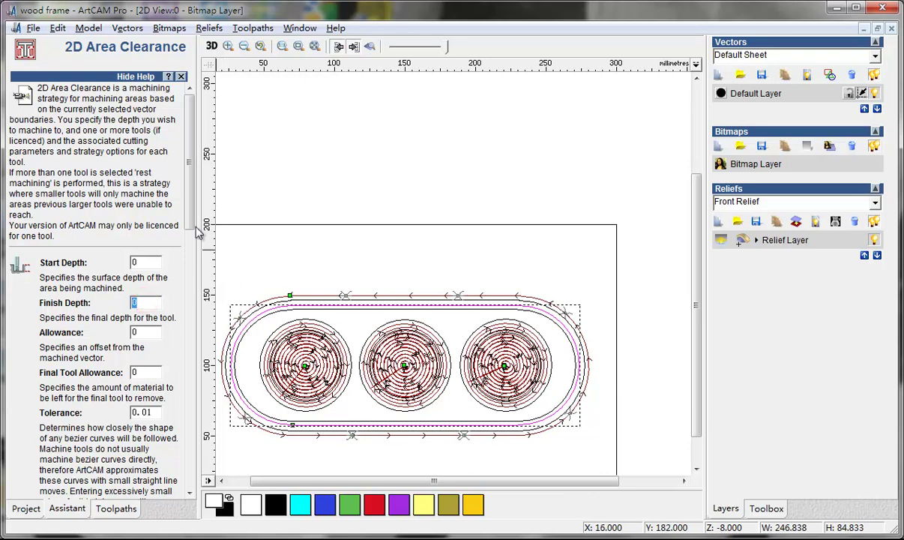
scroll(187, 213, "down", 10)
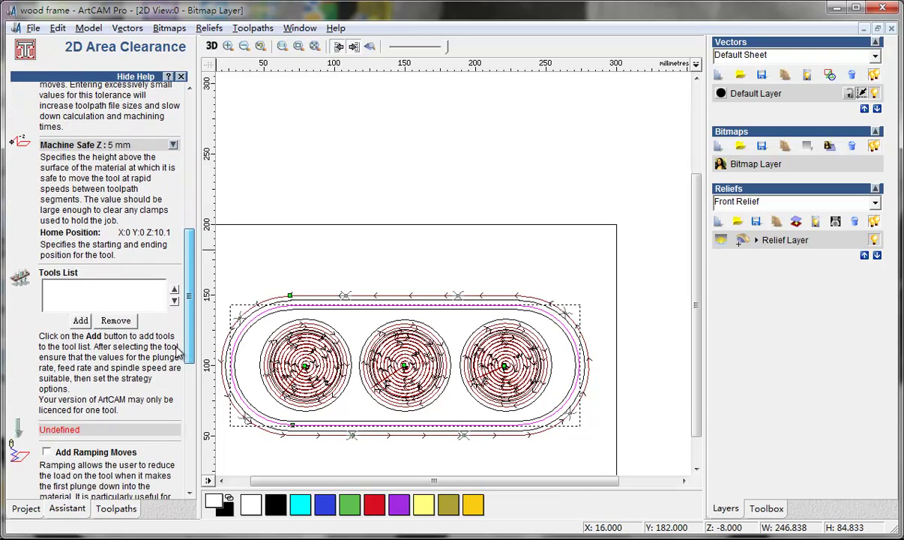
left_click(80, 321)
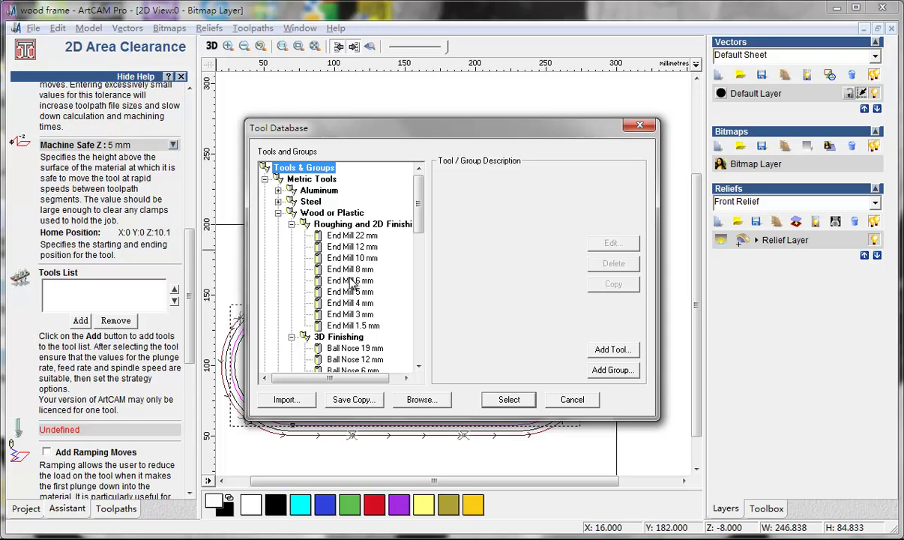
double_click(350, 280)
Calculate the oval's area clearance toolpath and close its settings.
left_click_drag(183, 278, 187, 461)
double_click(111, 208)
type("5")
left_click(137, 202)
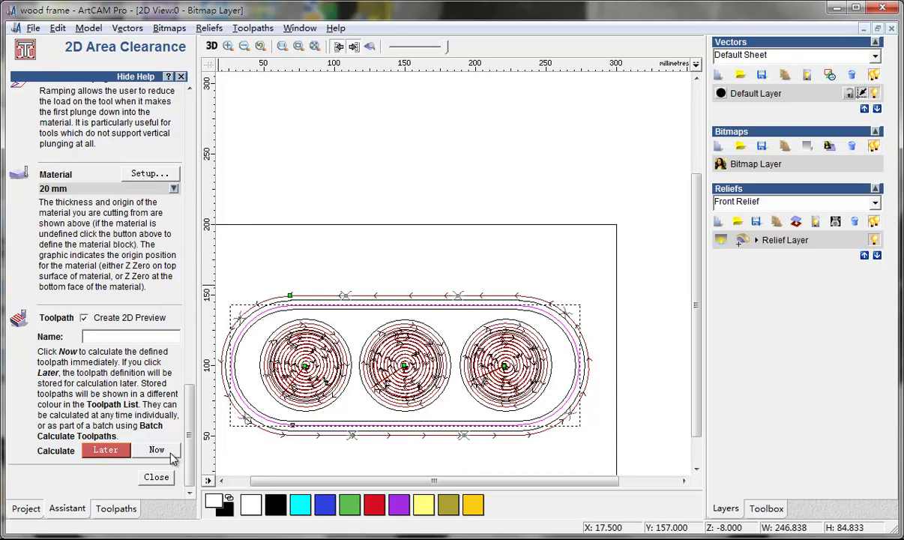
left_click(170, 454)
left_click(166, 478)
Start a toolpath merge and show Area Clear, Area Clear 1 and Area Clear 2 in 3D so they are included.
left_click_drag(188, 476, 190, 238)
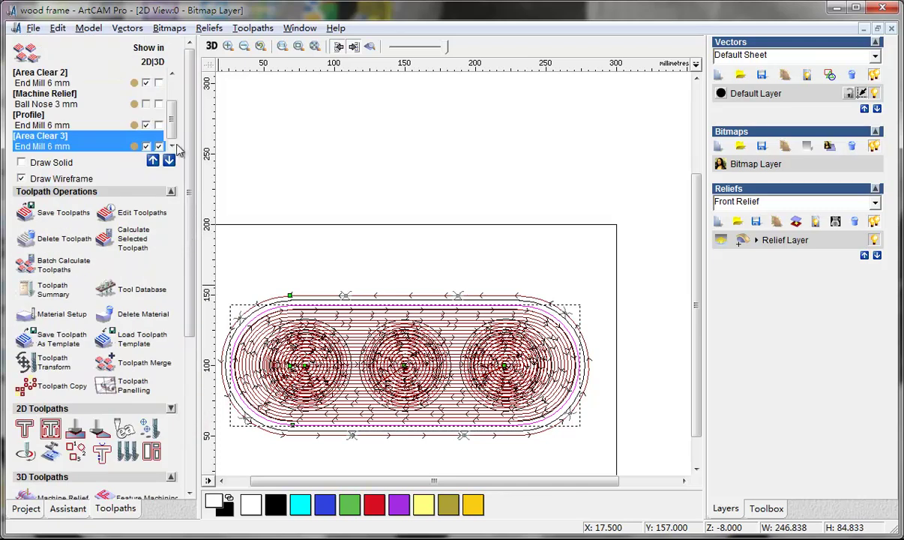
mouse_move(176, 137)
left_mouse_down()
mouse_move(173, 124)
mouse_move(174, 139)
left_mouse_up()
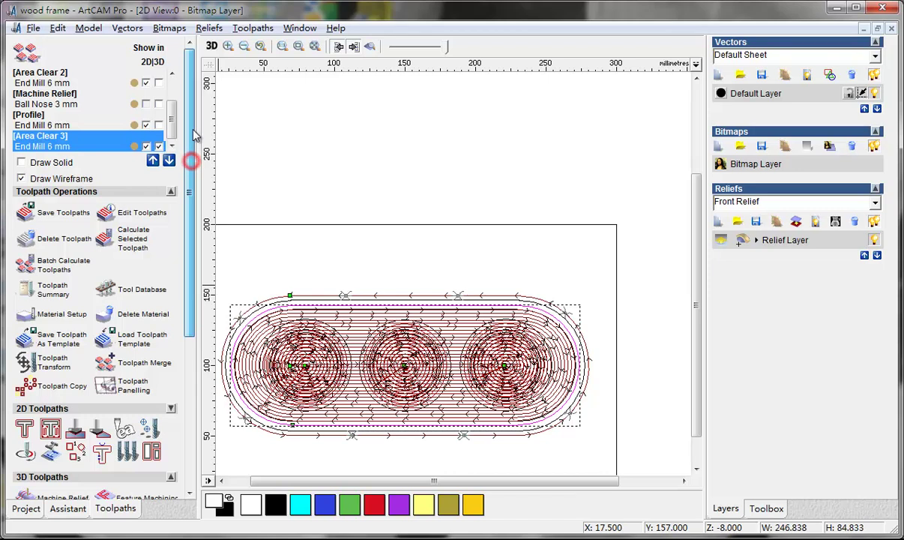
mouse_move(171, 125)
left_mouse_down()
mouse_move(172, 103)
mouse_move(166, 142)
left_mouse_up()
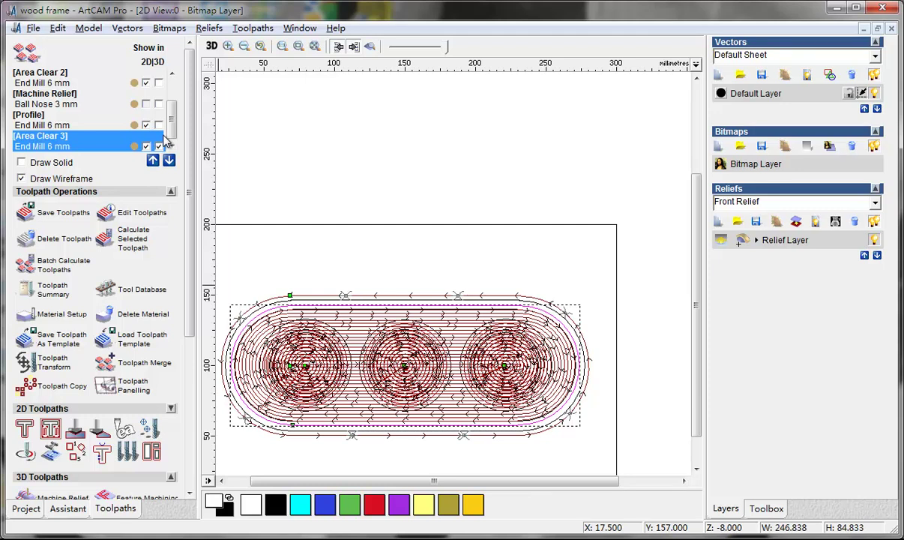
left_click_drag(174, 124, 173, 110)
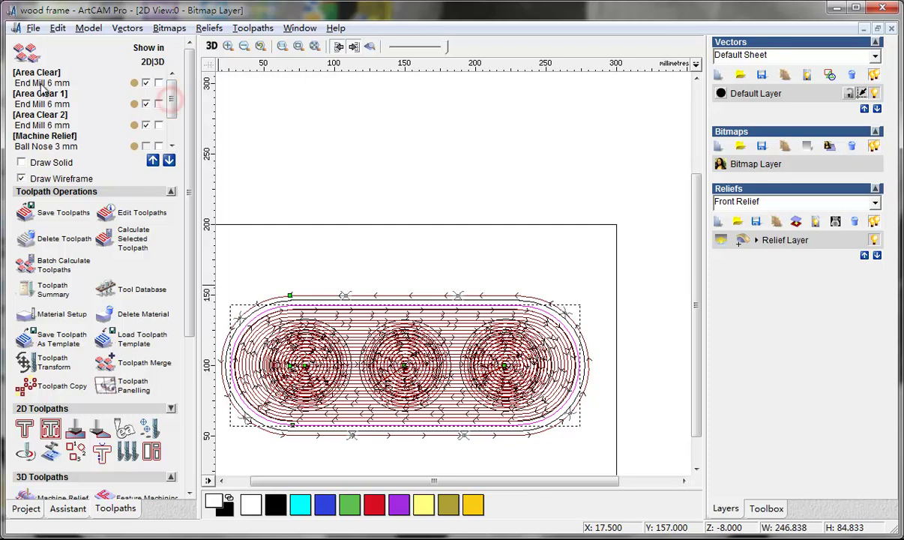
left_click(40, 83)
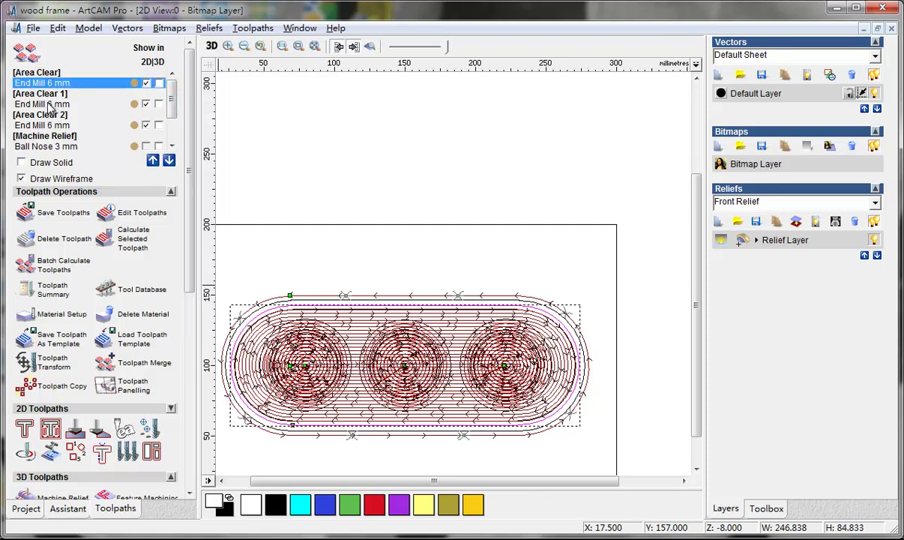
left_click(46, 105)
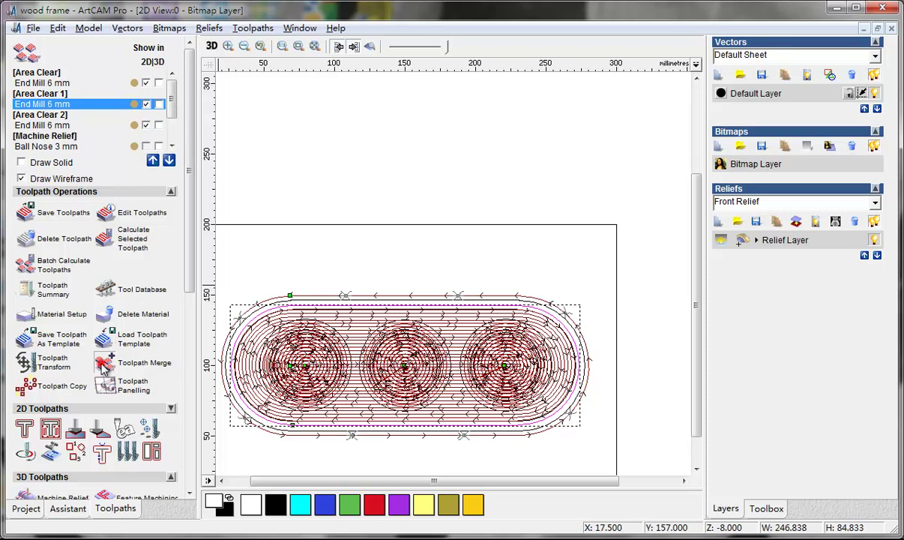
left_click(105, 365)
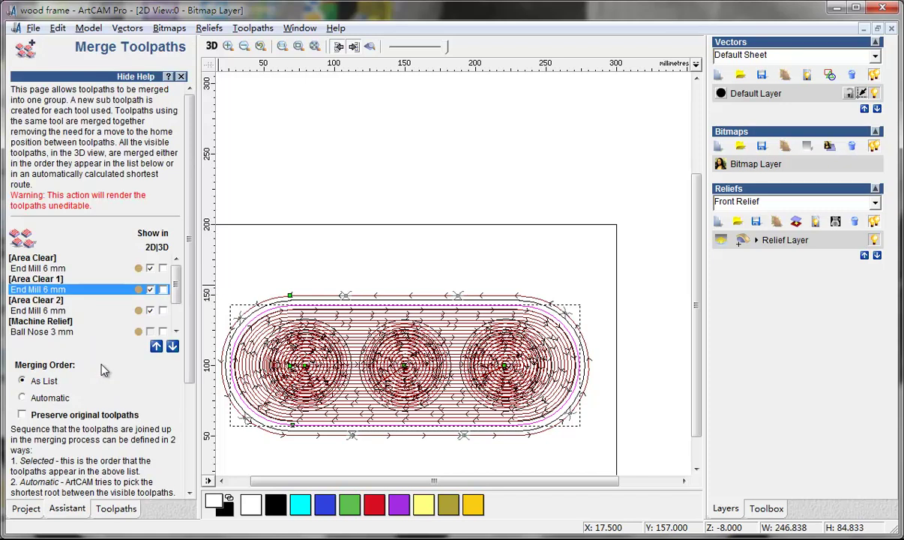
left_click(163, 289)
left_click(163, 310)
left_click_drag(190, 315, 187, 375)
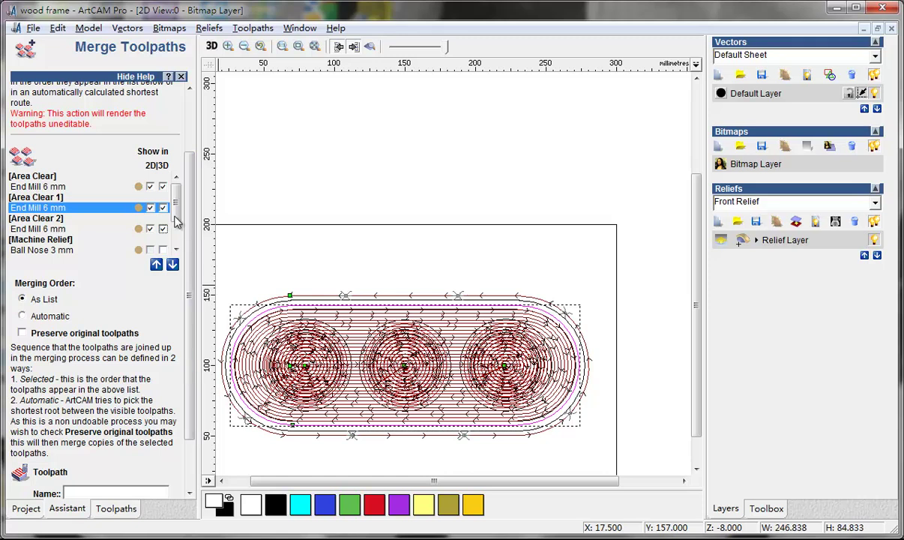
Exclude Area Clear 3 from the merge by hiding it in 3D while keeping it shown in 2D.
scroll(177, 220, "down", 2)
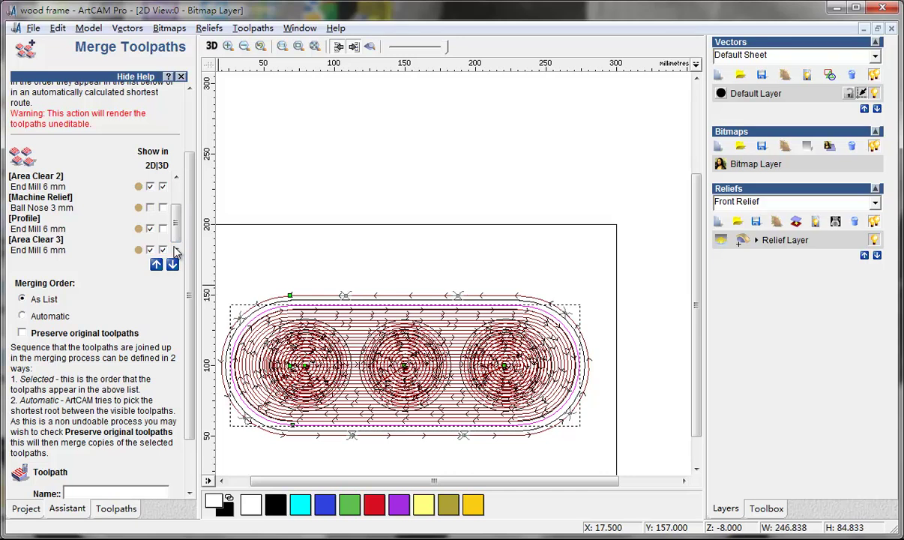
left_click(161, 249)
left_click(138, 249)
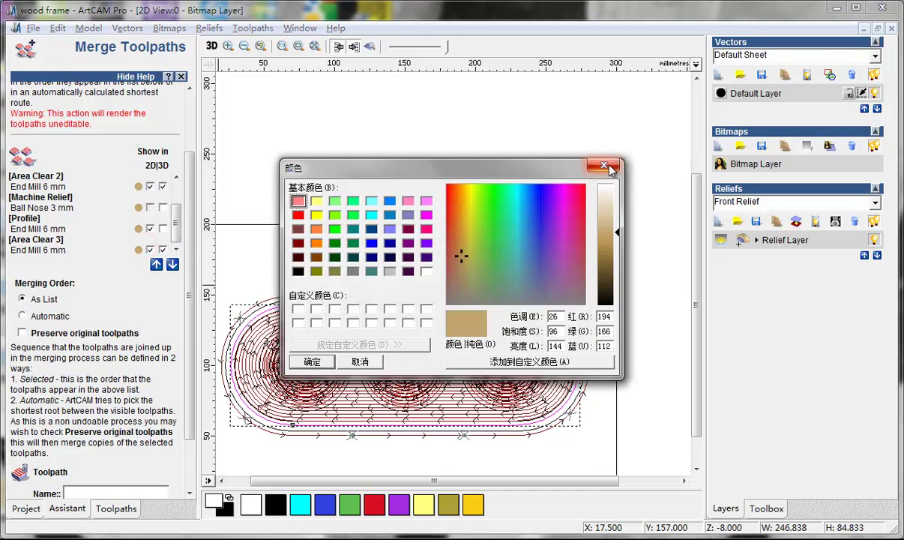
left_click(604, 164)
left_click(162, 250)
left_click(150, 251)
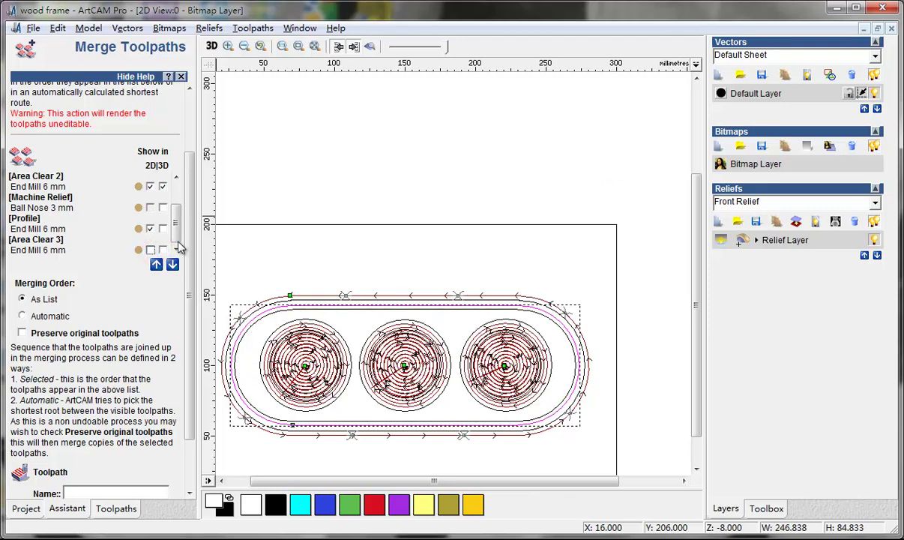
left_click(150, 250)
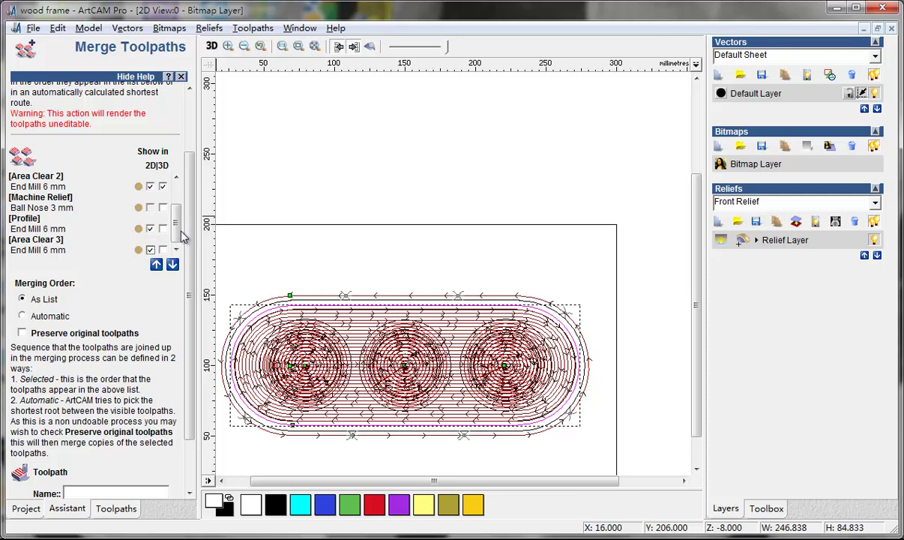
scroll(178, 232, "up", 3)
scroll(180, 247, "down", 3)
scroll(178, 248, "up", 3)
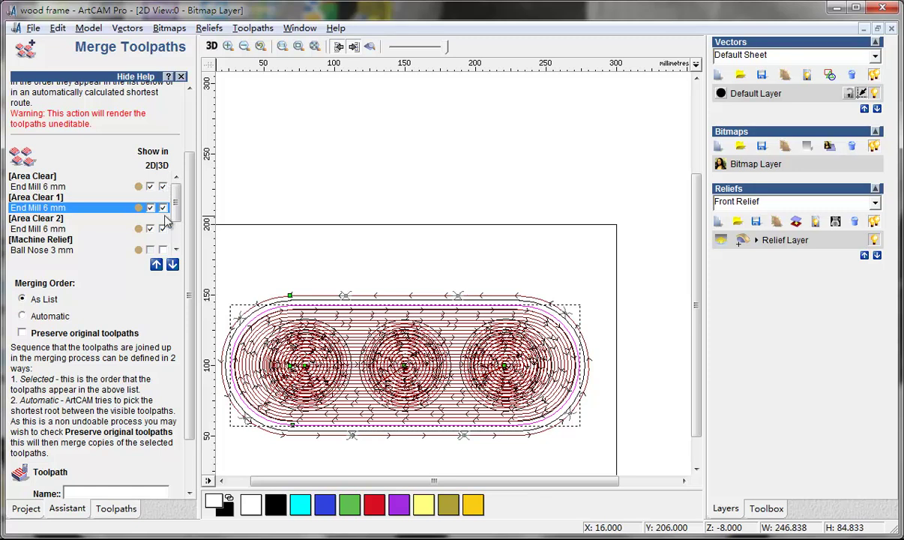
scroll(178, 213, "down", 2)
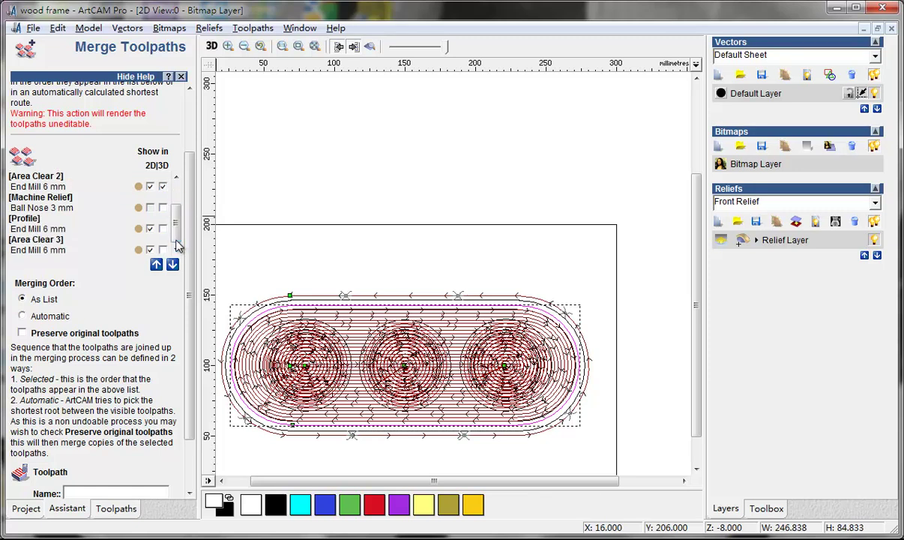
Merge the three circle clearance toolpaths in list order as "3 cirlce clear", preserving the original toolpaths, and close the merge settings.
left_click(24, 333)
scroll(190, 255, "down", 2)
scroll(190, 252, "up", 3)
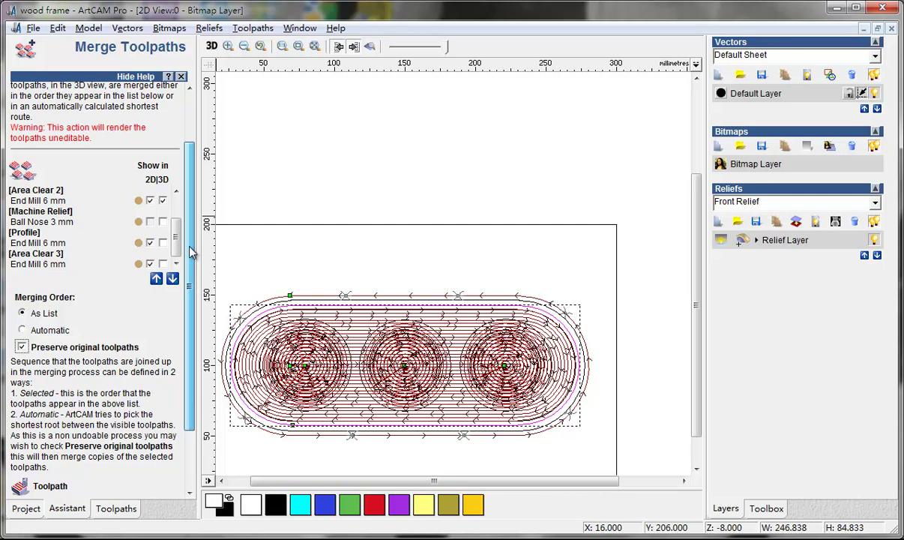
scroll(190, 253, "up", 1)
scroll(189, 253, "down", 1)
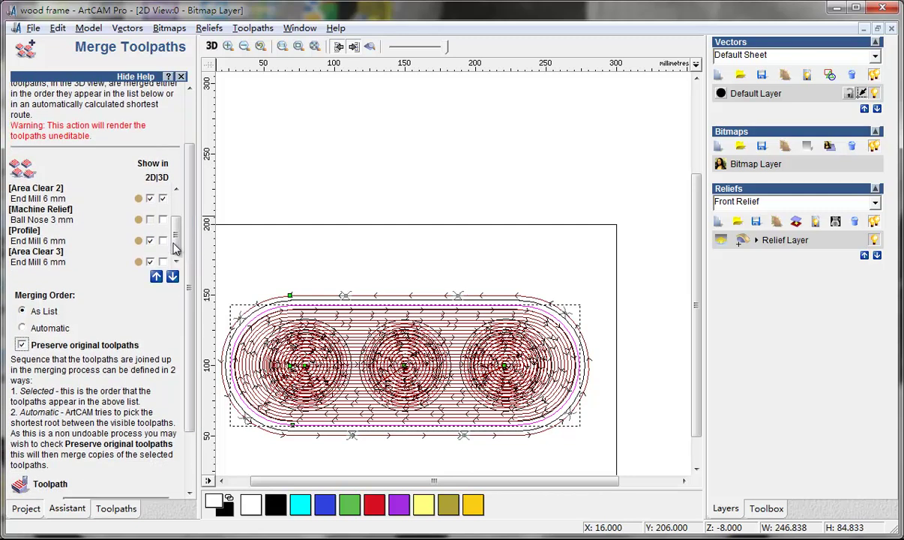
left_click_drag(173, 240, 178, 204)
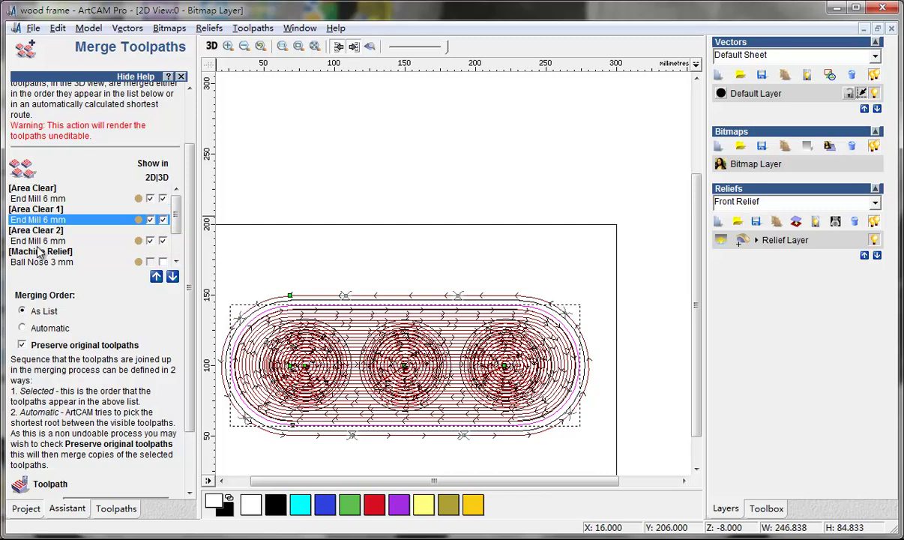
scroll(192, 247, "down", 2)
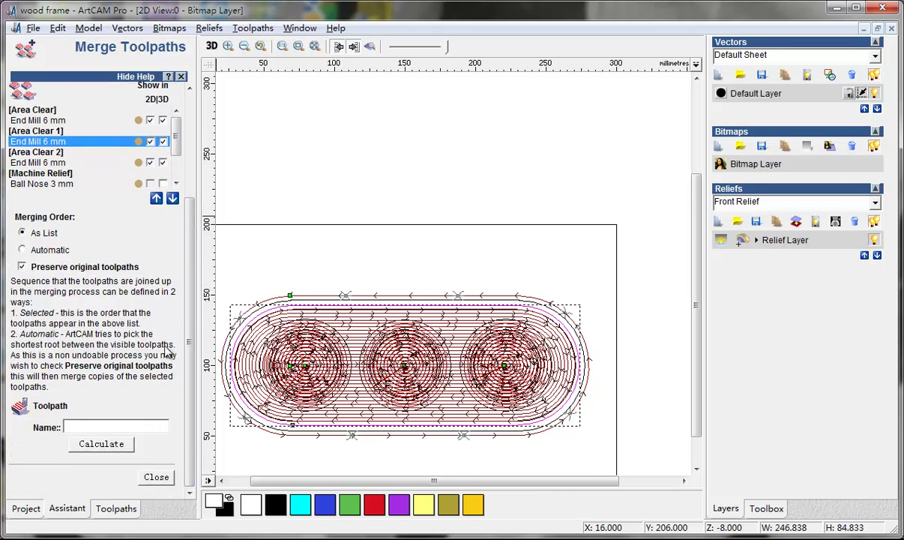
left_click(71, 427)
type("3 cirlce celar")
left_click(103, 445)
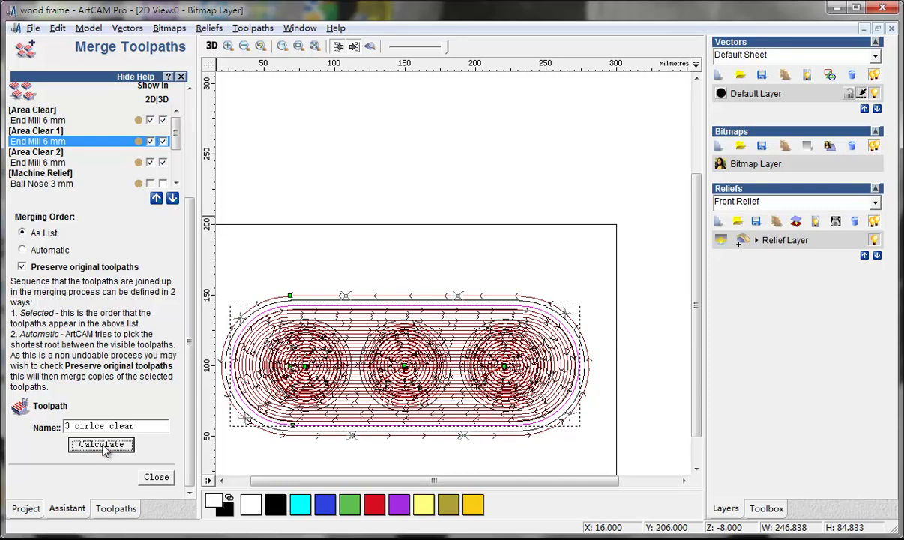
left_click(157, 477)
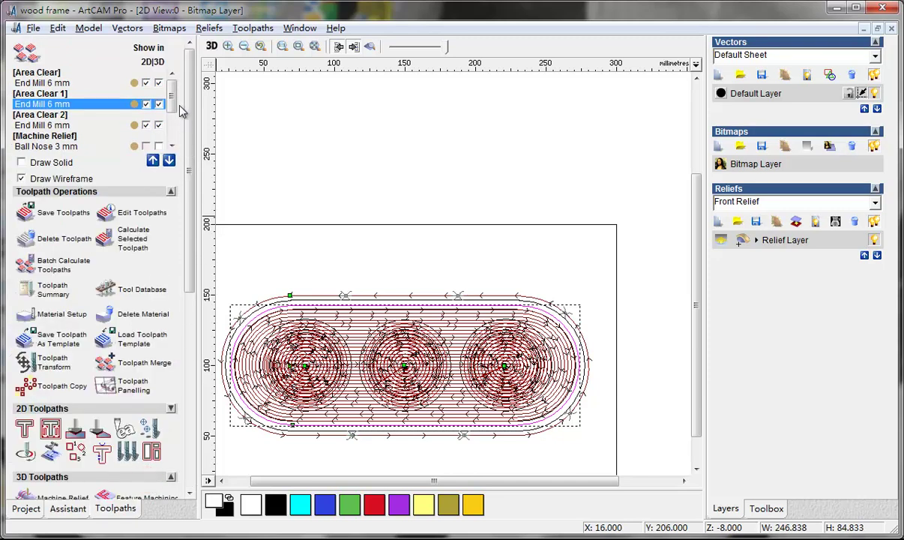
Check the toolpath list for the merged "3 cirlce clear" toolpath and the preserved originals.
left_click_drag(171, 94, 172, 137)
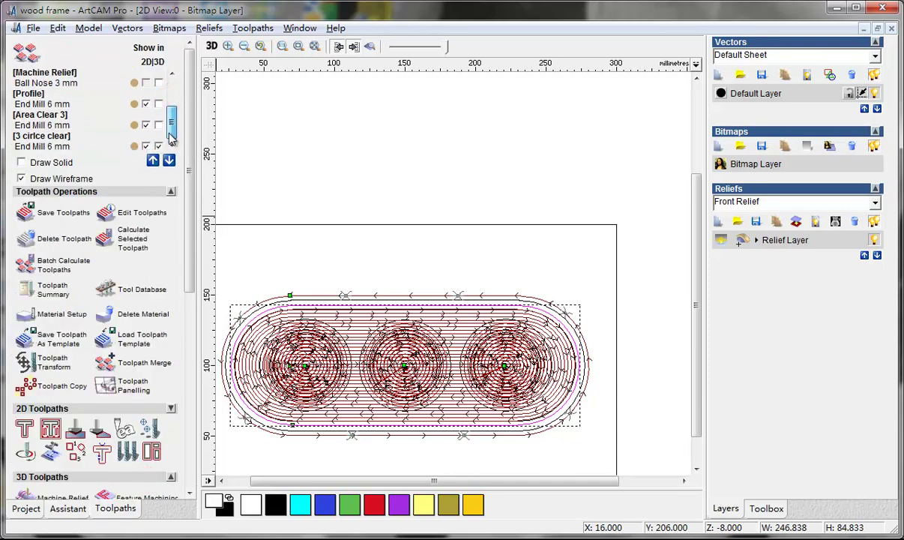
left_click(58, 144)
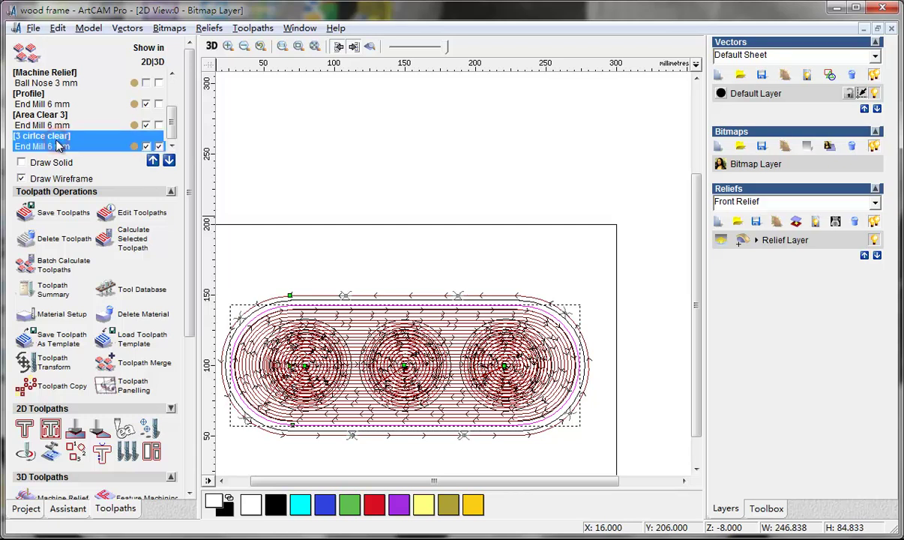
left_click(192, 188)
left_click(191, 131)
left_click(191, 132)
left_click_drag(174, 129, 182, 103)
Open the Machine Relief toolpath's settings for review, then close them without recalculating.
left_click(45, 137)
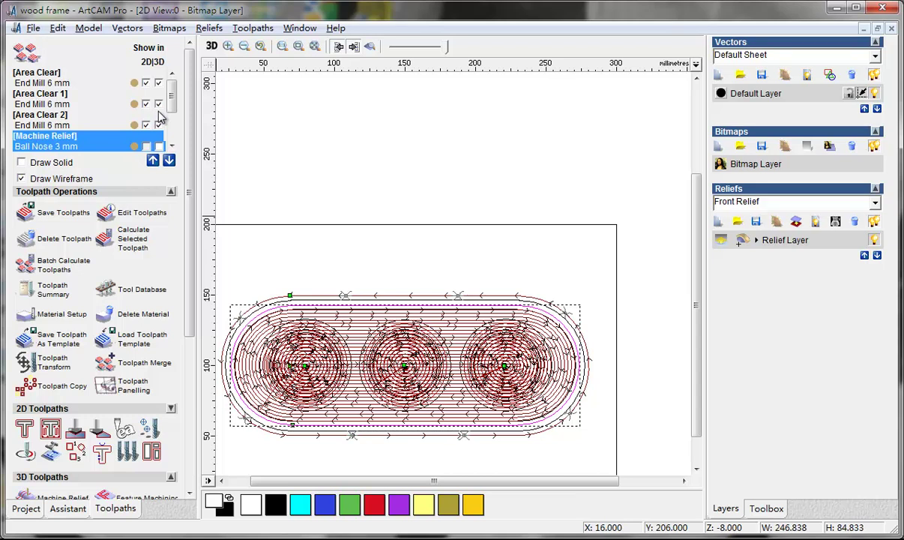
scroll(170, 105, "down", 2)
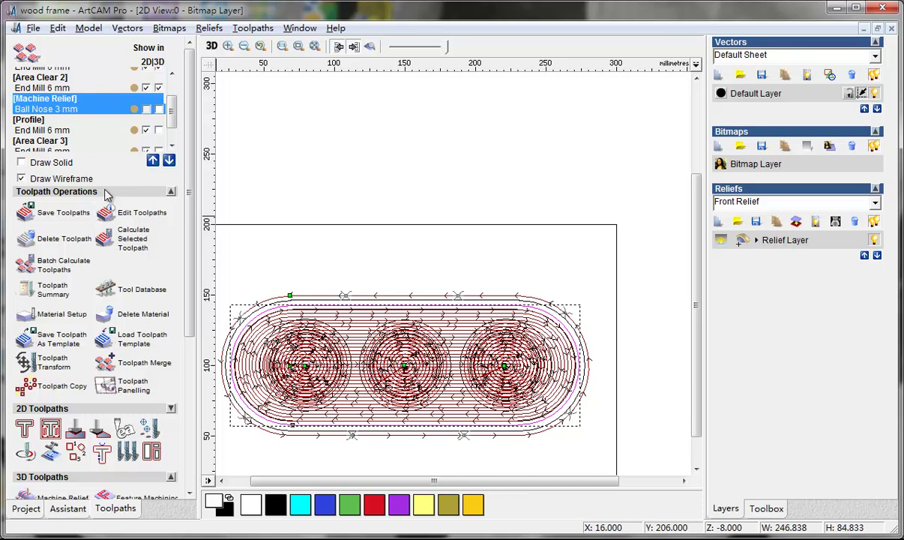
left_click(109, 212)
left_click(108, 212)
left_click_drag(193, 166, 178, 461)
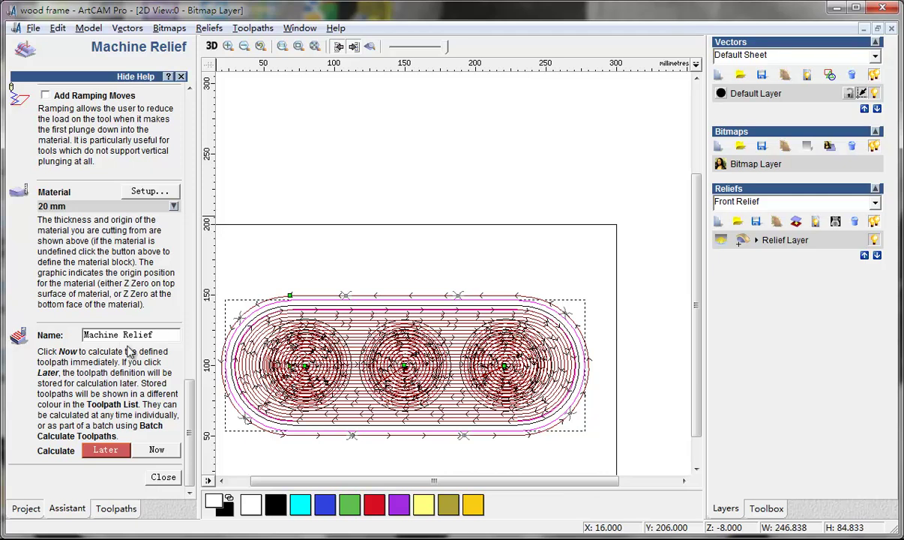
left_click(161, 479)
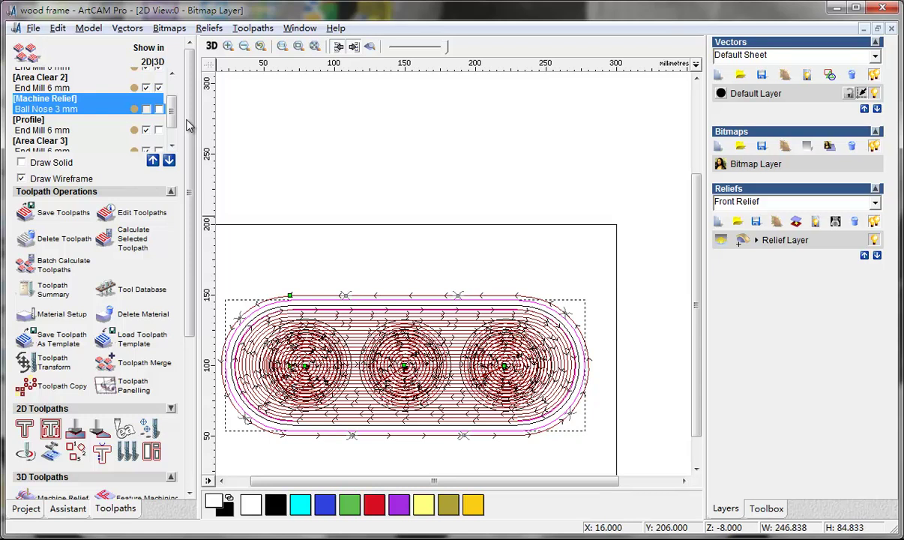
scroll(174, 116, "down", 2)
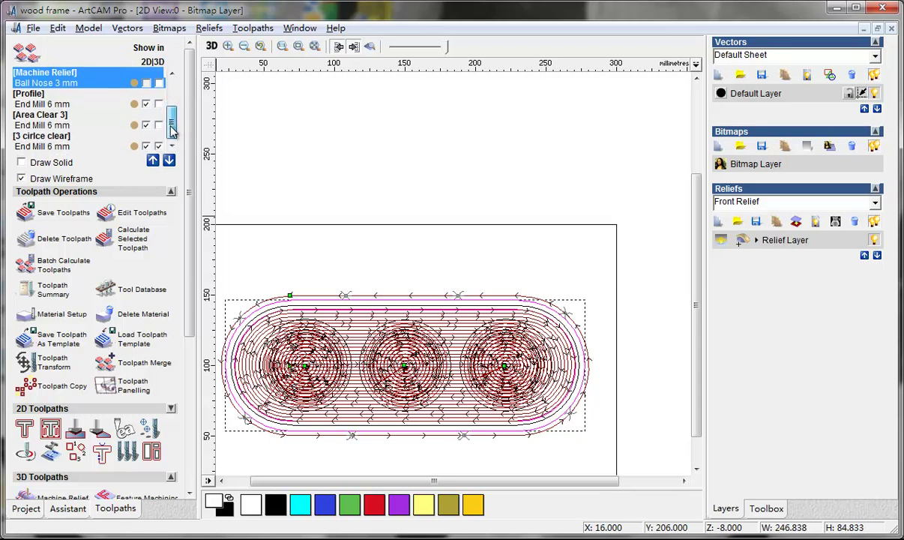
Open the Profile toolpath's settings for review, then close them without recalculating.
left_click(41, 102)
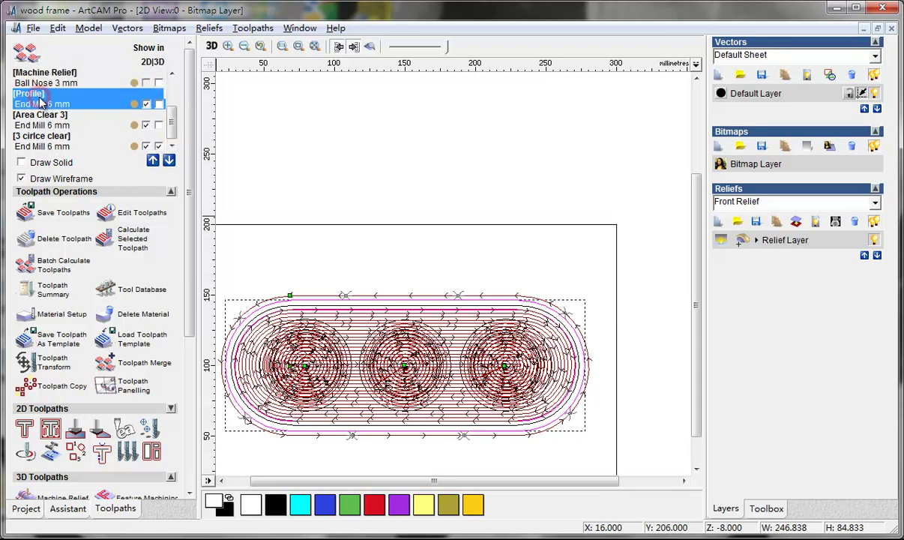
left_click(105, 212)
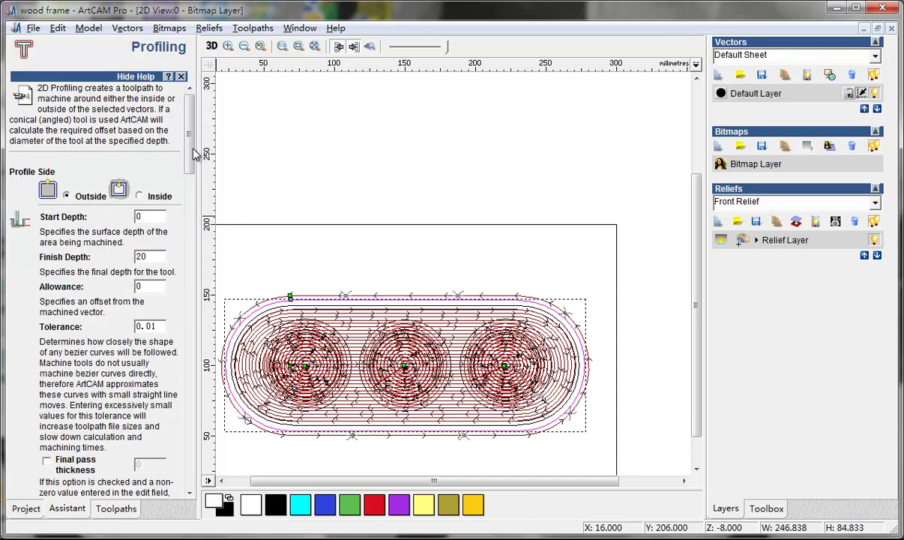
left_click_drag(193, 153, 157, 476)
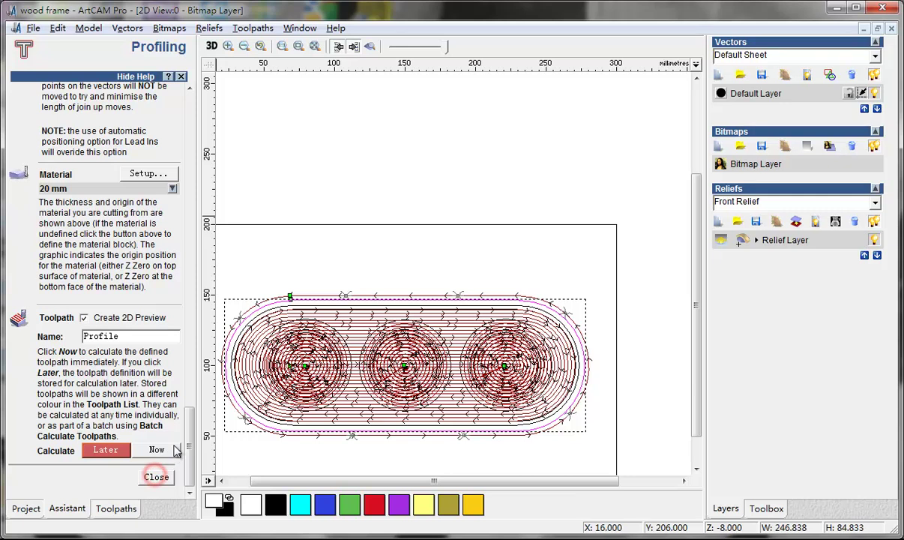
mouse_move(188, 318)
left_mouse_down()
mouse_move(187, 342)
mouse_move(188, 324)
left_mouse_up()
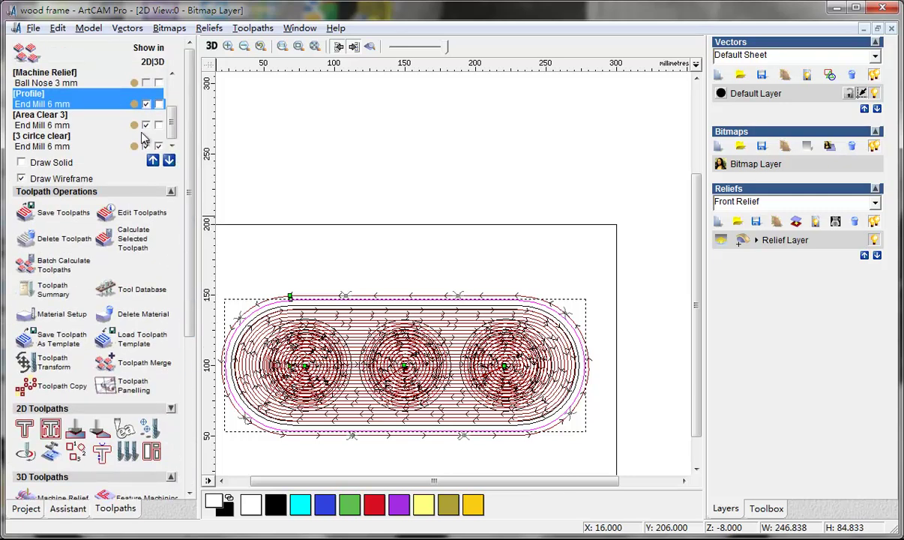
Try to rename the Area Clear 3 toolpath as "back clear", closing its settings without recalculating.
left_click(57, 121)
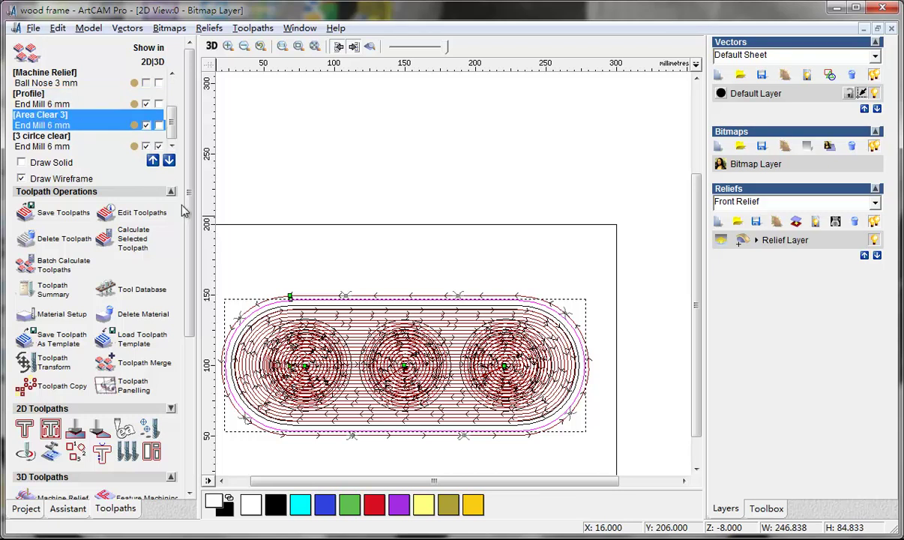
left_click(106, 212)
left_click_drag(187, 153, 174, 425)
left_click_drag(152, 336, 73, 337)
type("back clear")
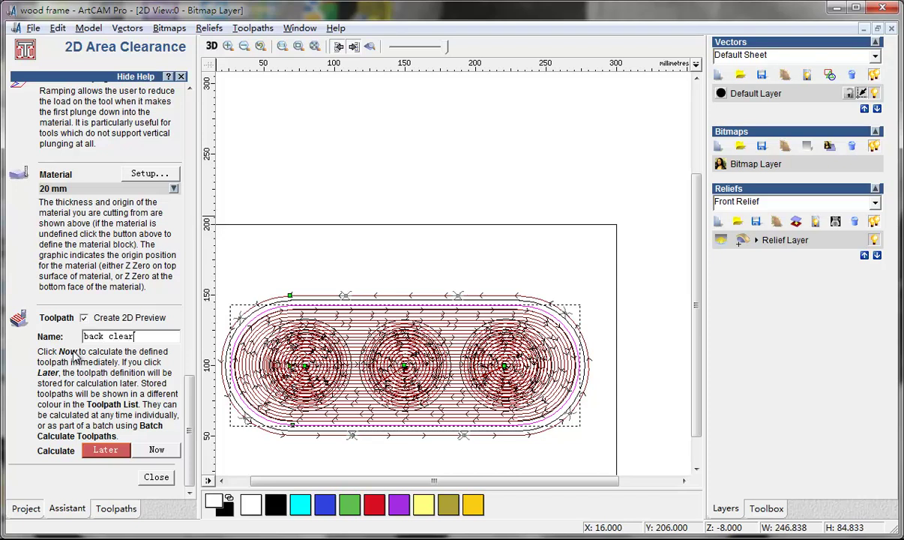
left_click(158, 477)
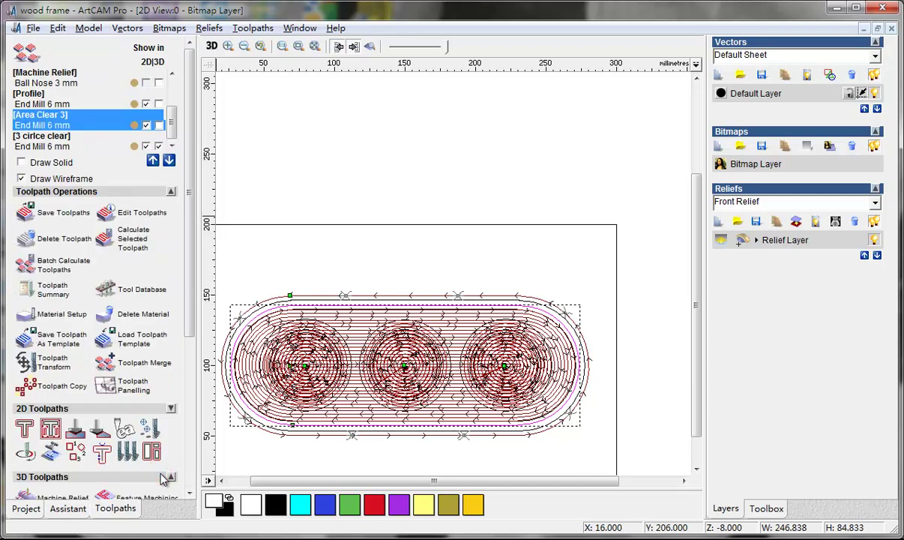
Rename the Area Clear 3 toolpath as "back clear" in its settings, calculate it immediately and close the settings.
double_click(78, 119)
scroll(186, 163, "down", 10)
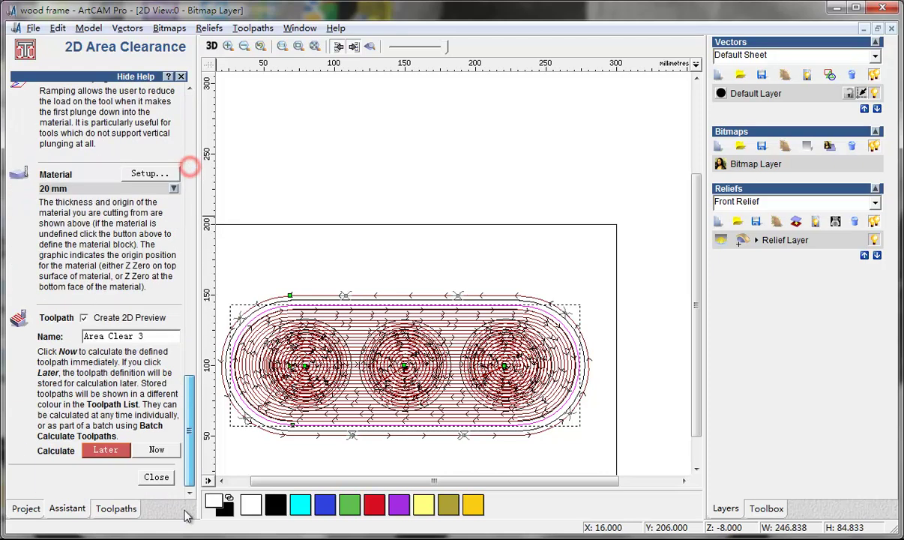
triple_click(127, 336)
key("BackSpace")
type("back")
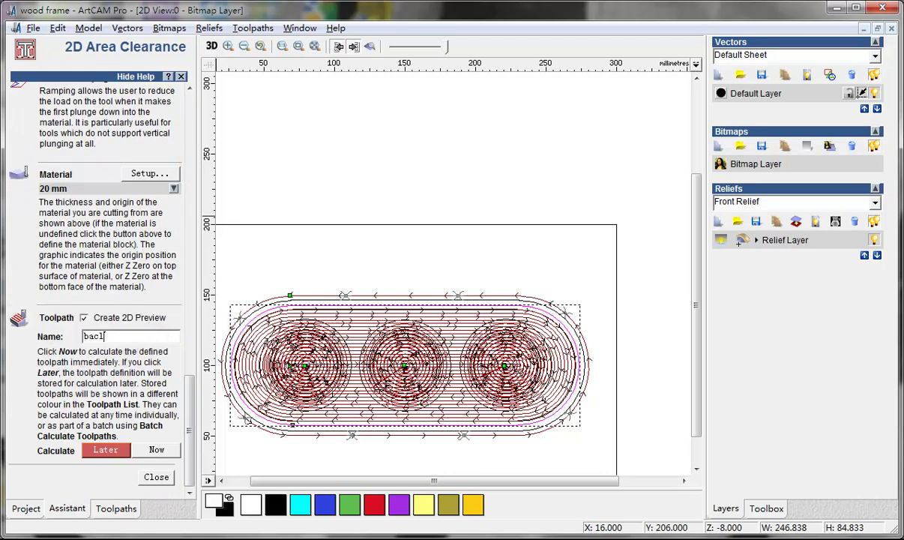
type(" clear")
left_click(155, 449)
left_click(156, 478)
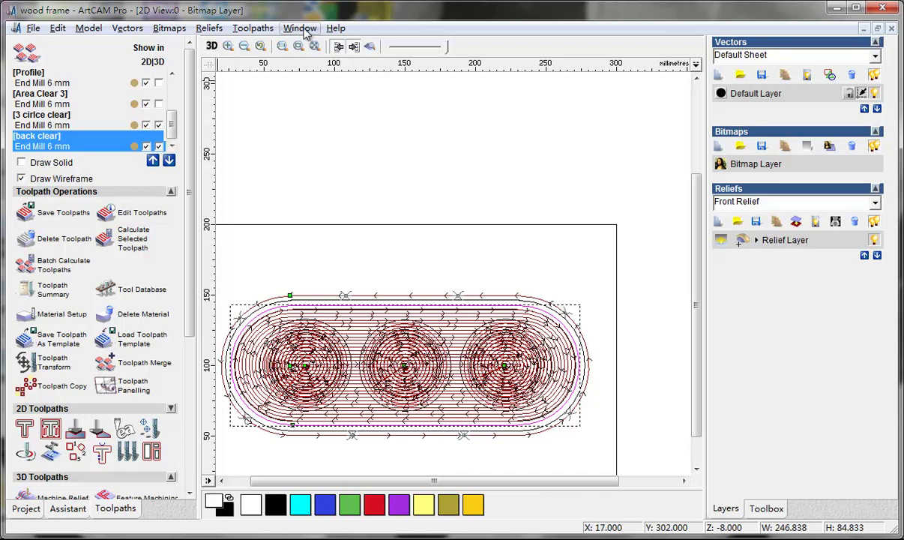
Start saving toolpaths and replace "back clear" with "3 cirlce clear" in the list for the single output file.
left_click(30, 212)
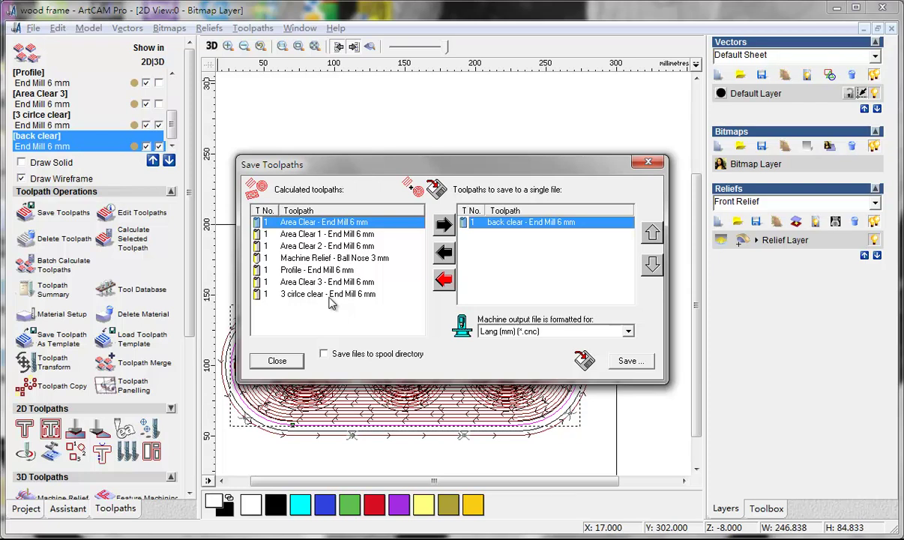
left_click(316, 292)
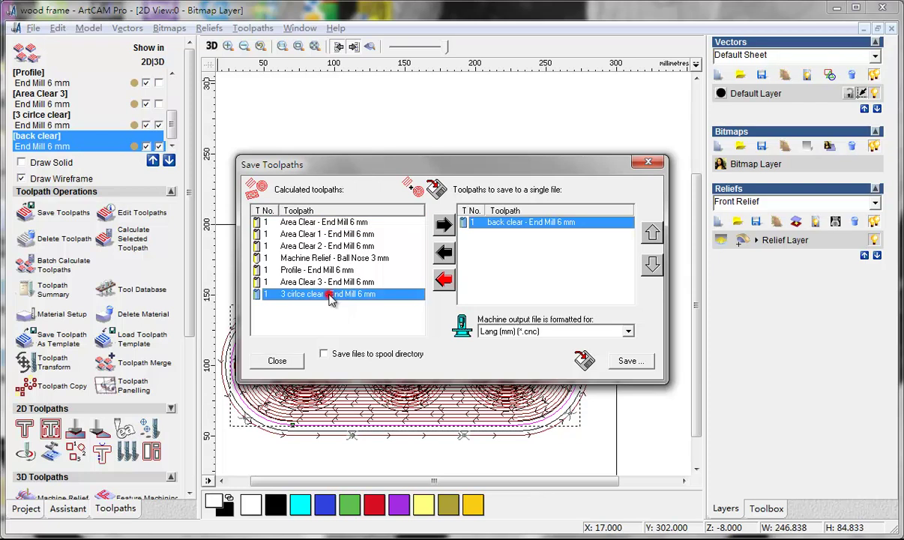
left_click(443, 255)
left_click(353, 293)
left_click(443, 225)
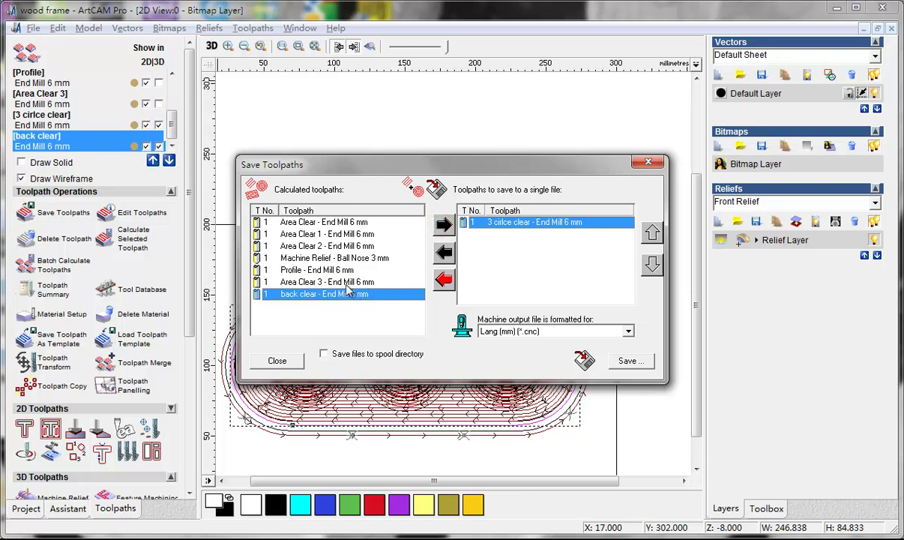
left_click(323, 269)
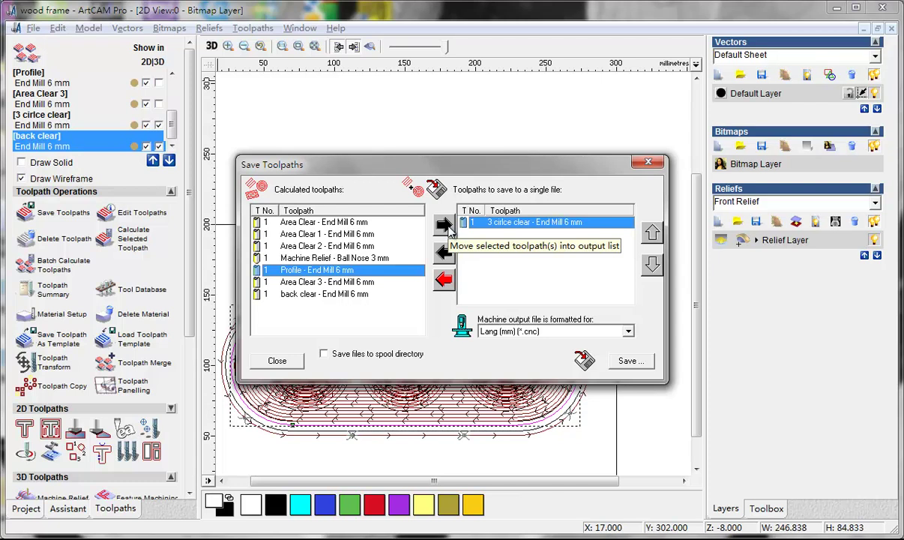
left_click(352, 257)
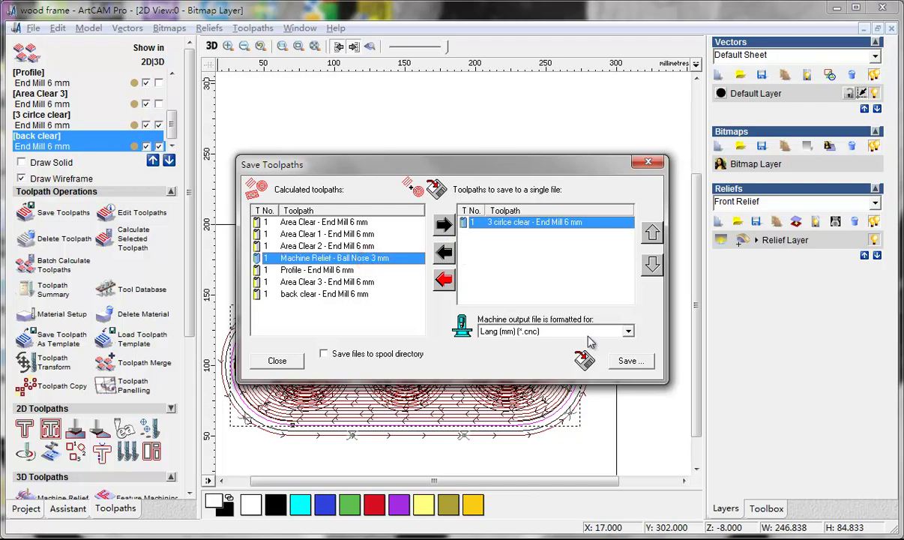
Set the machine output file format to Model Master 3 Axis Flat (*.mmg).
left_click(559, 331)
mouse_move(630, 383)
left_mouse_down()
mouse_move(629, 402)
mouse_move(629, 372)
mouse_move(630, 397)
mouse_move(629, 384)
left_mouse_up()
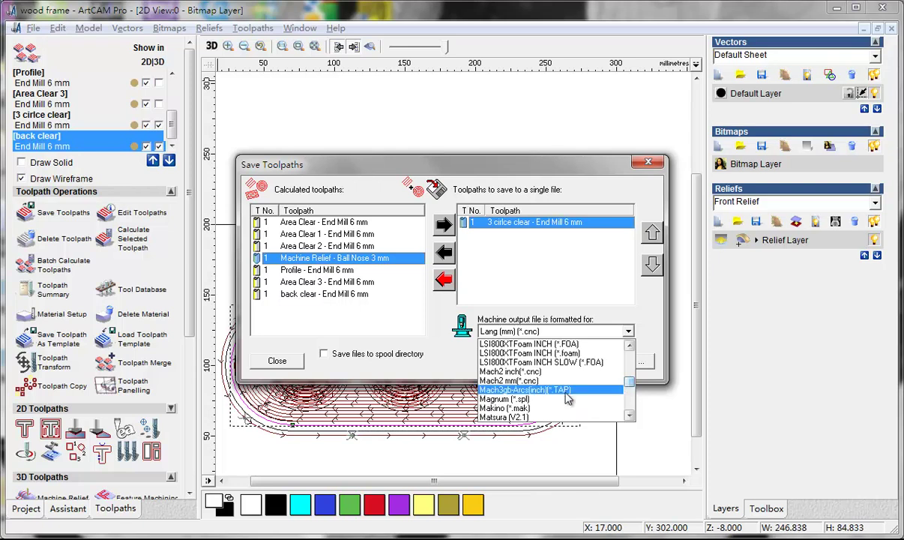
scroll(547, 396, "down", 3)
scroll(547, 397, "down", 2)
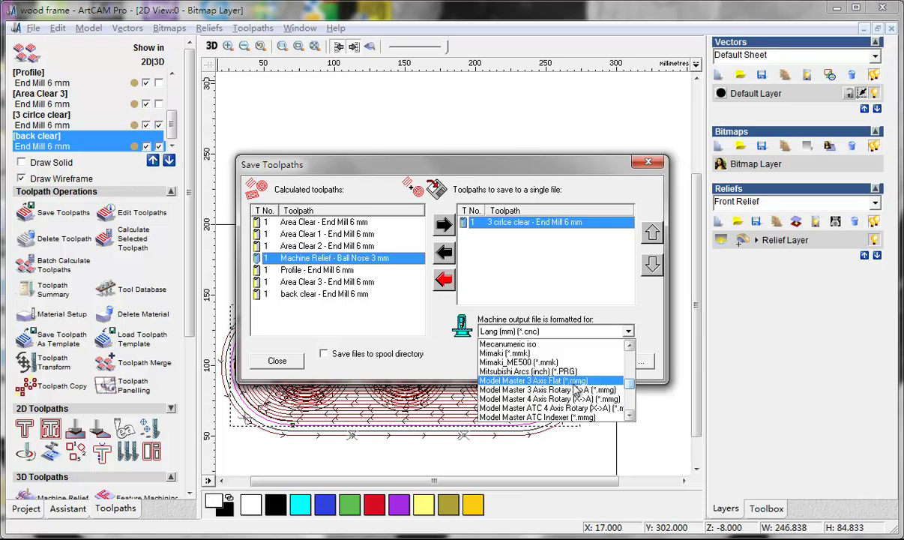
left_click(576, 381)
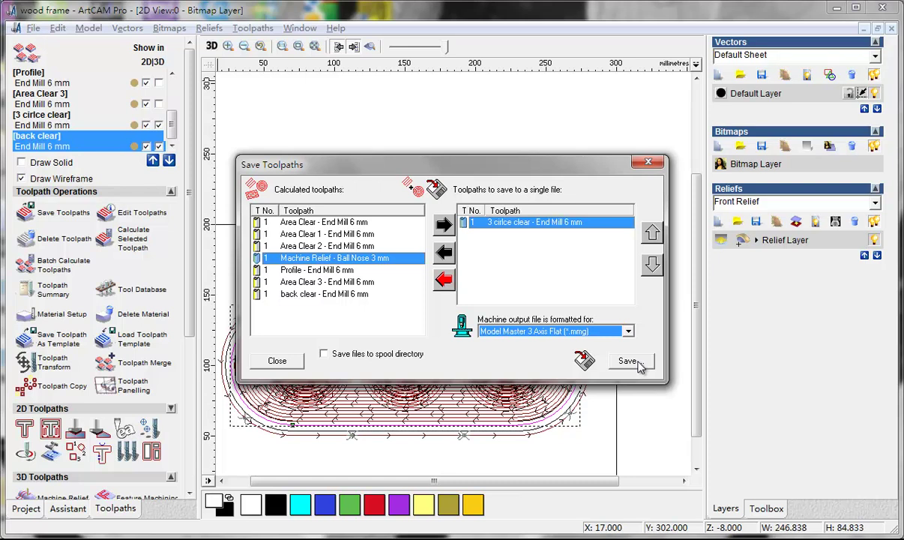
Replace "3 cirlce clear" with the Machine Relief toolpath in the output list, start saving it to a file and cancel.
left_click(443, 253)
left_click(330, 271)
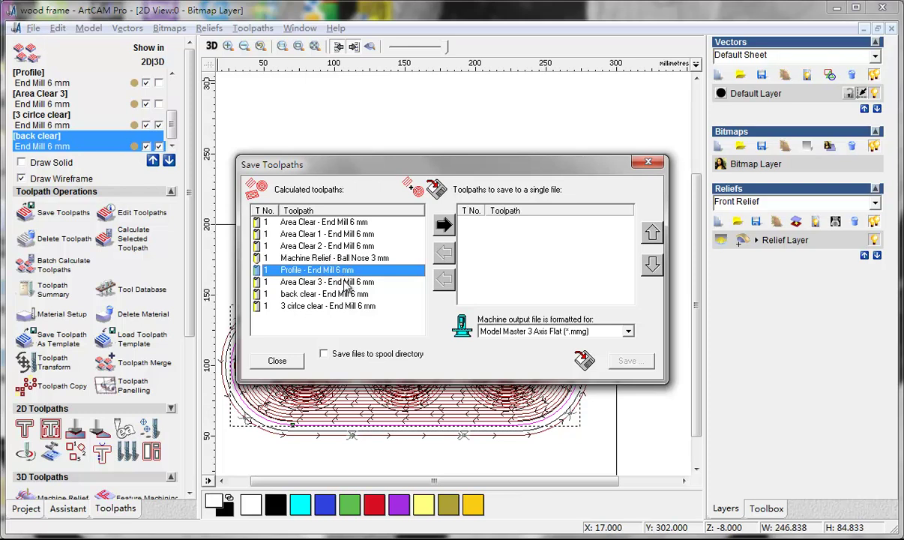
left_click(330, 258)
left_click(444, 225)
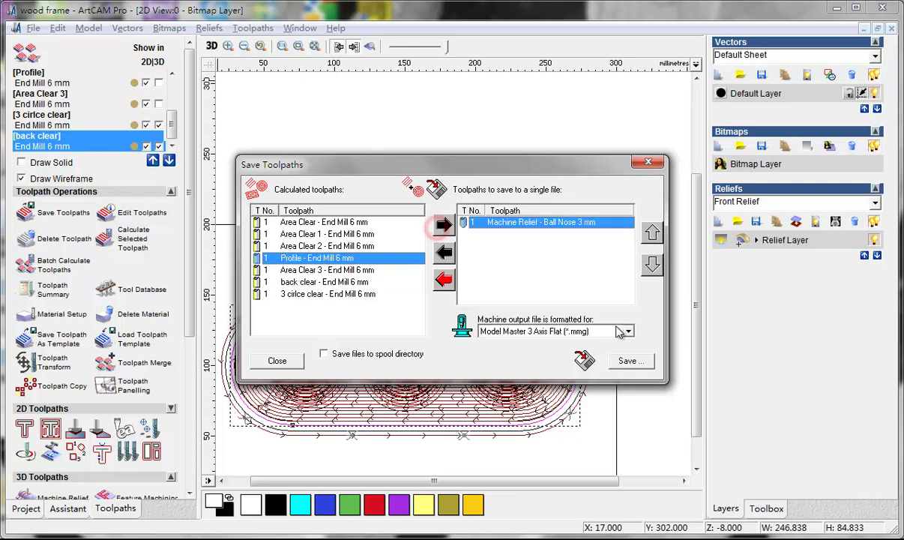
left_click(625, 362)
left_click(613, 344)
Replace Machine Relief with "back clear" in the output list, open the file-saving dialog and cancel it.
left_click(443, 252)
left_click(323, 282)
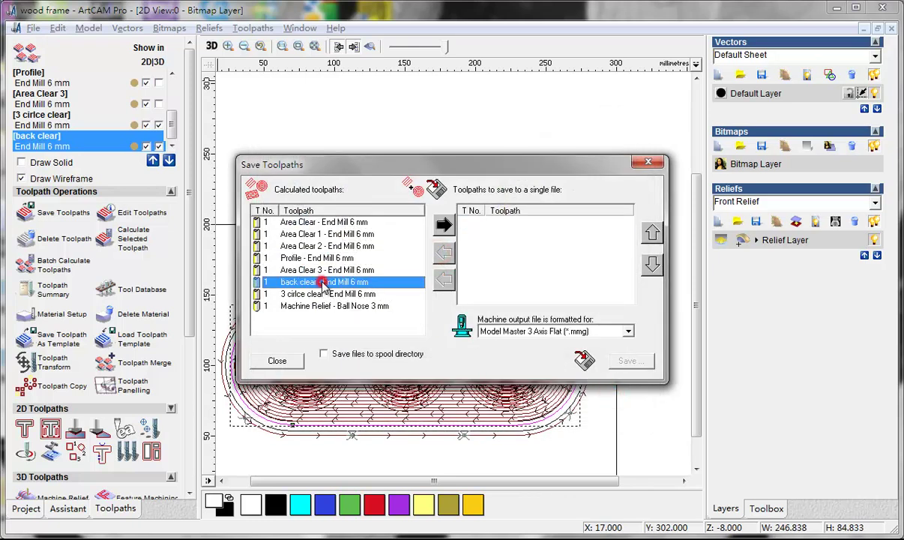
left_click(444, 224)
left_click(626, 360)
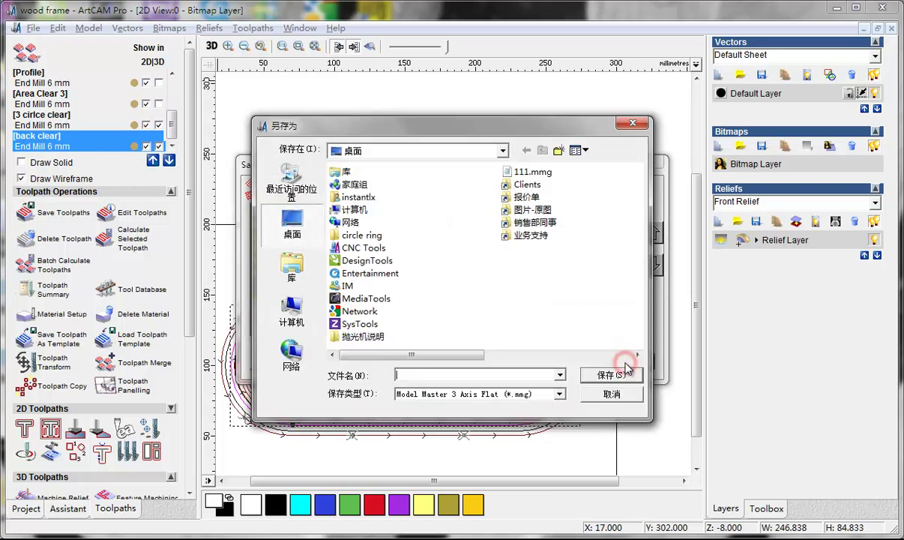
left_click(636, 122)
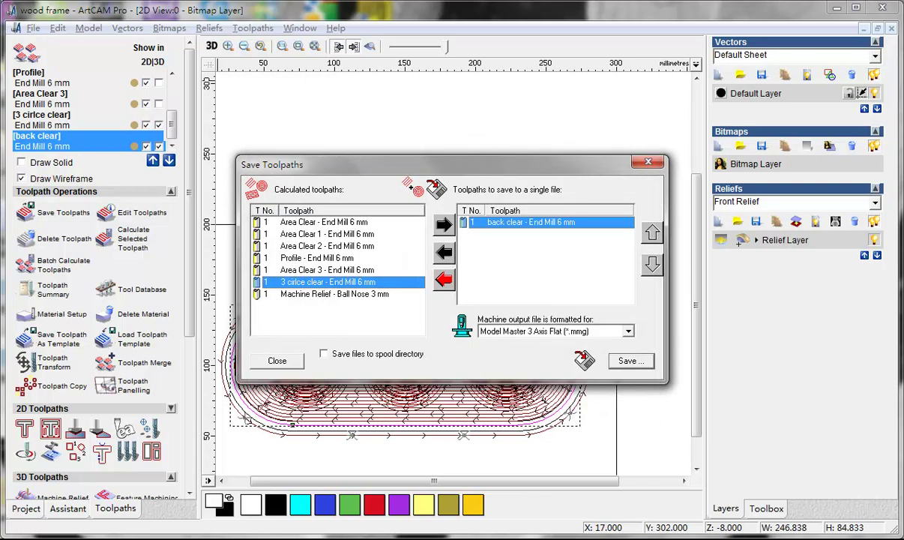
Look at the Wood frame 3 drawing in the PDF viewer, then return to ArtCAM and close the toolpath-saving dialog.
key("alt+Tab")
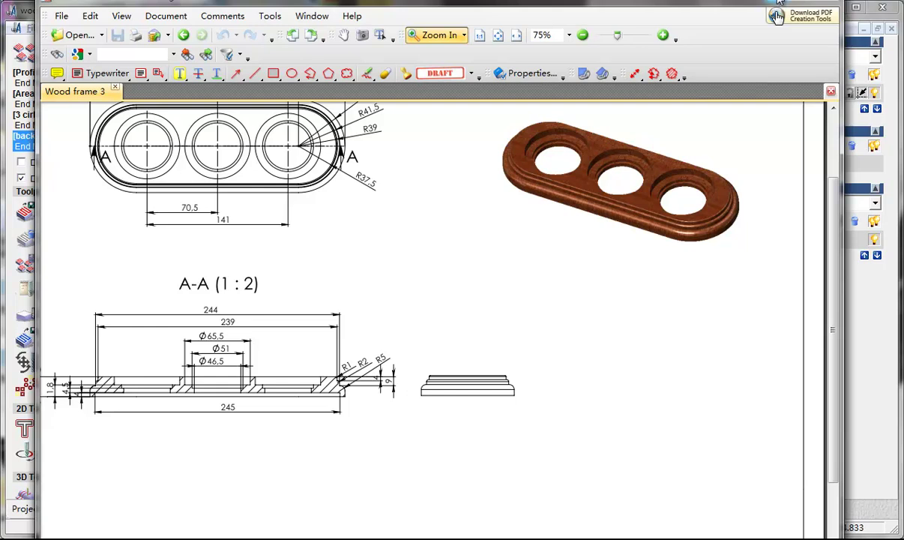
key("alt+Tab")
left_click(648, 162)
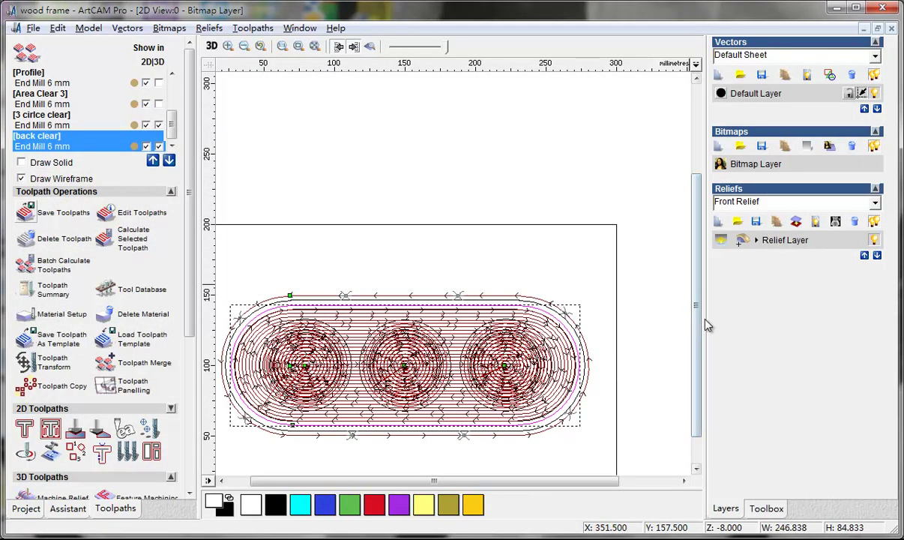